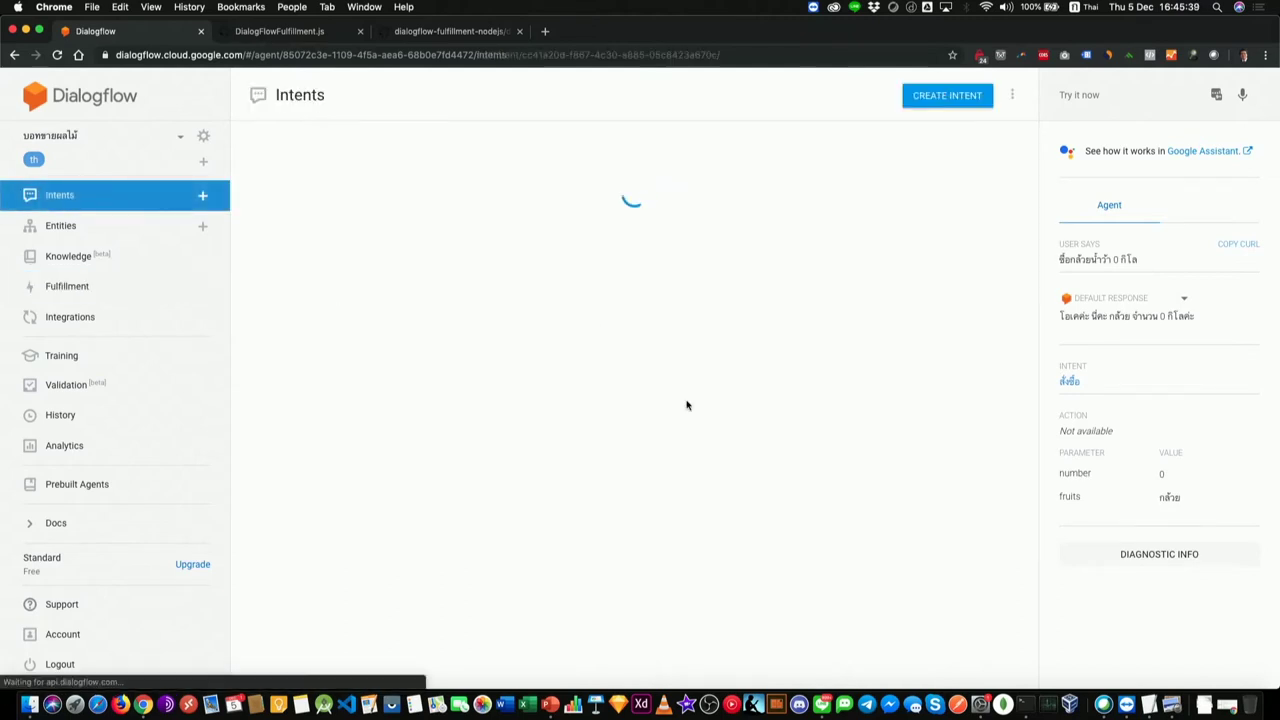
- Review the สั่งซื้อ intent's response settings and the two replies of the order function in the fulfillment code
scroll(566, 470, "down", 5)
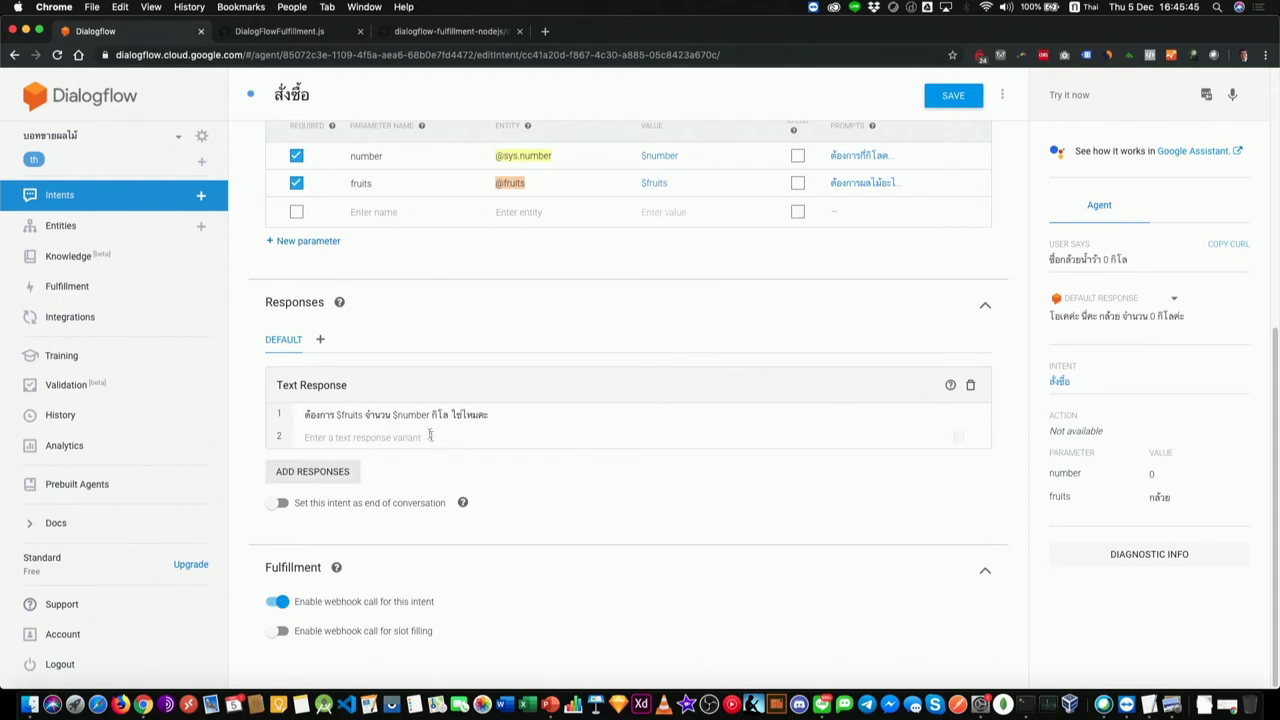
left_click(90, 286)
scroll(603, 417, "down", 5)
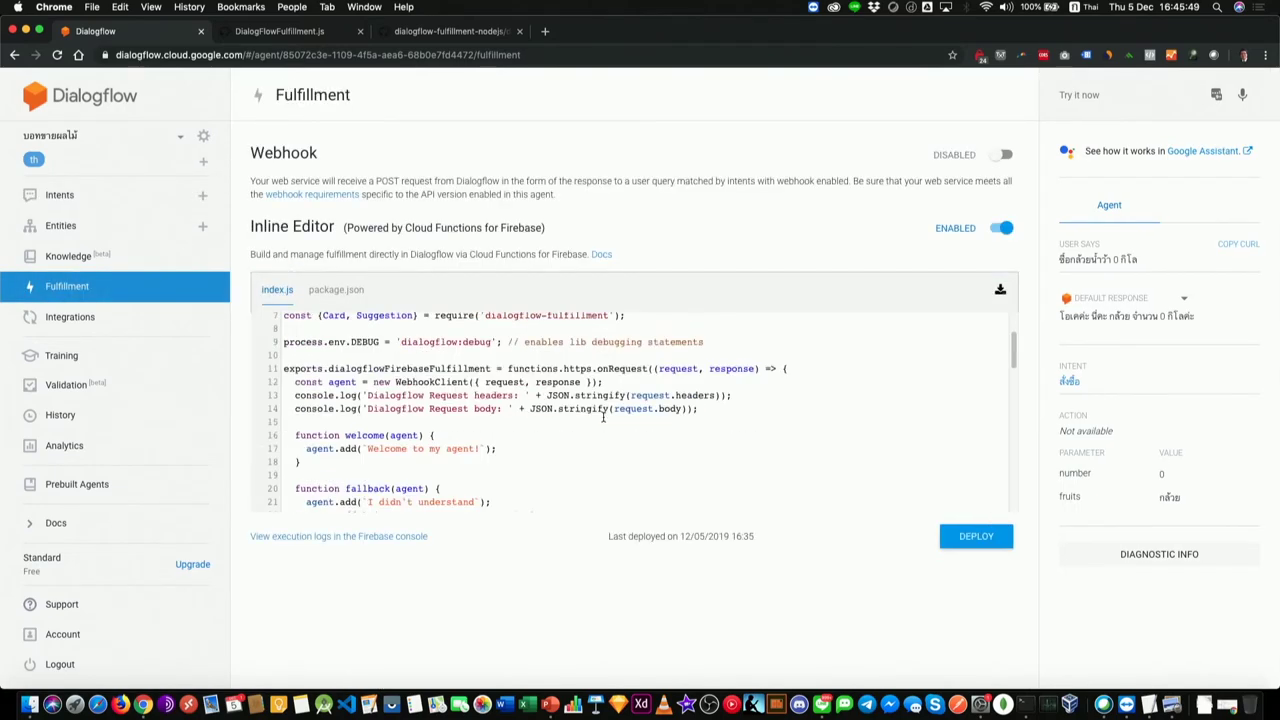
scroll(603, 417, "down", 3)
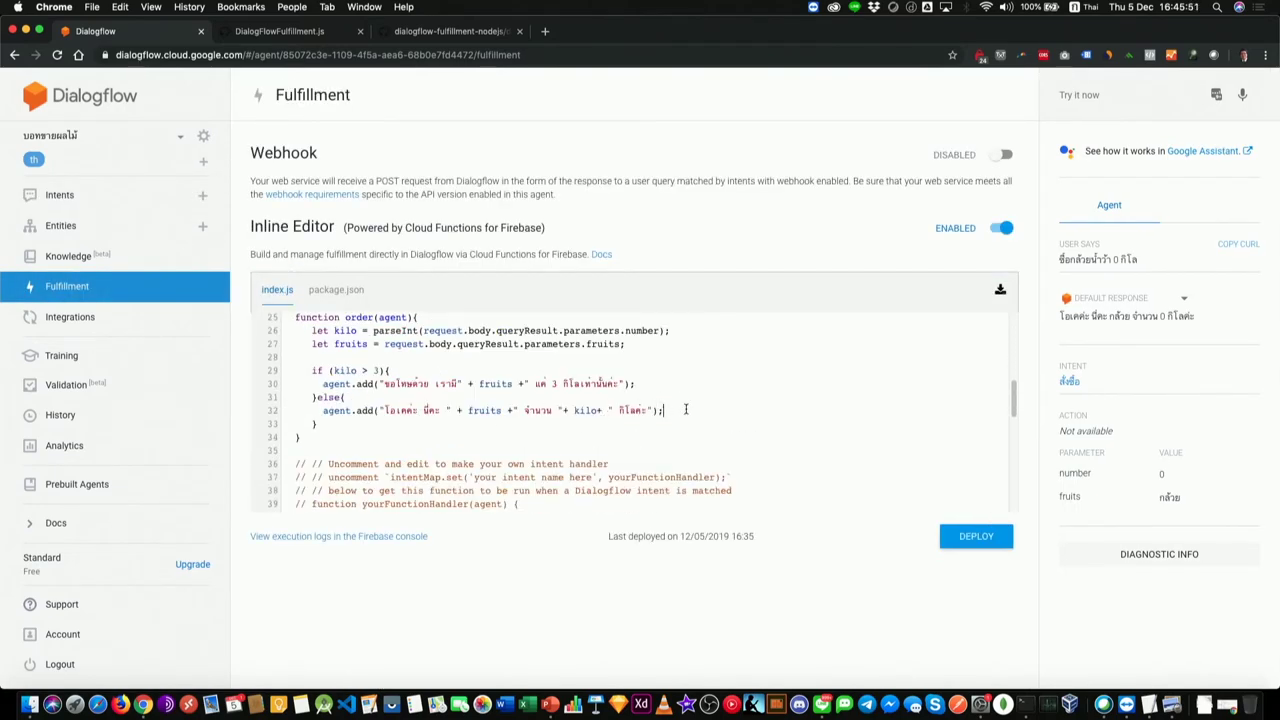
left_click_drag(380, 383, 645, 381)
left_click_drag(390, 410, 664, 410)
left_click(703, 410)
- Add the reply agent.add("เอาน้ำจิ้มด้วยไหมคะ"); to the else branch of the order function and deploy the code
key("Return")
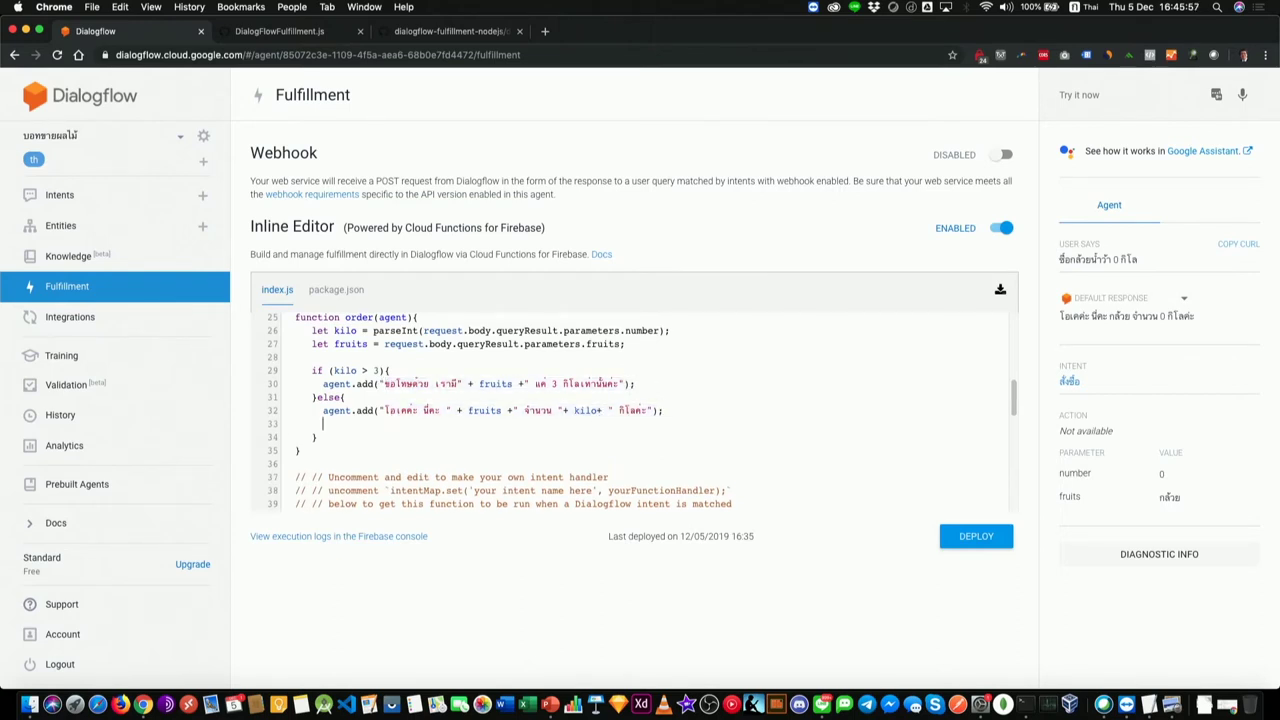
type("ฟ")
key("BackSpace")
key("ctrl+space")
type("agent.add(\"")
key("ctrl+space")
type("เ")
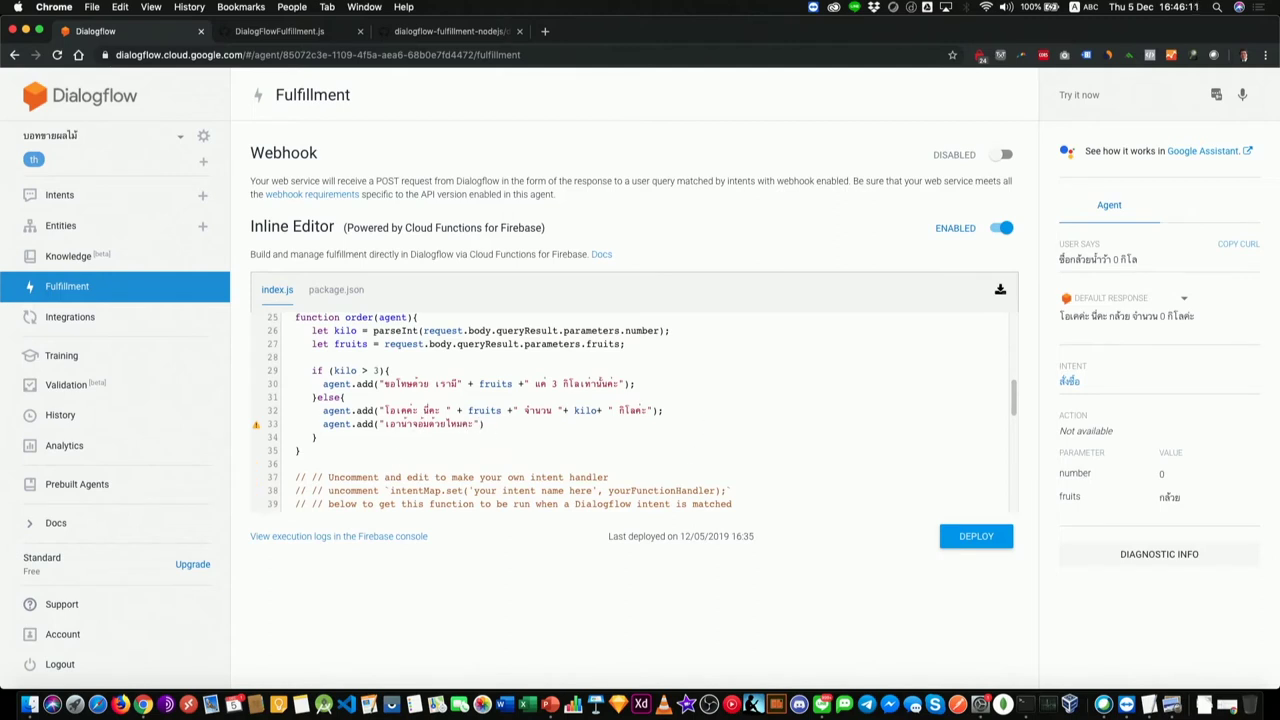
key("ctrl+space")
key("BackSpace")
type("ิ")
key("ctrl+space")
type(";")
left_click(961, 537)
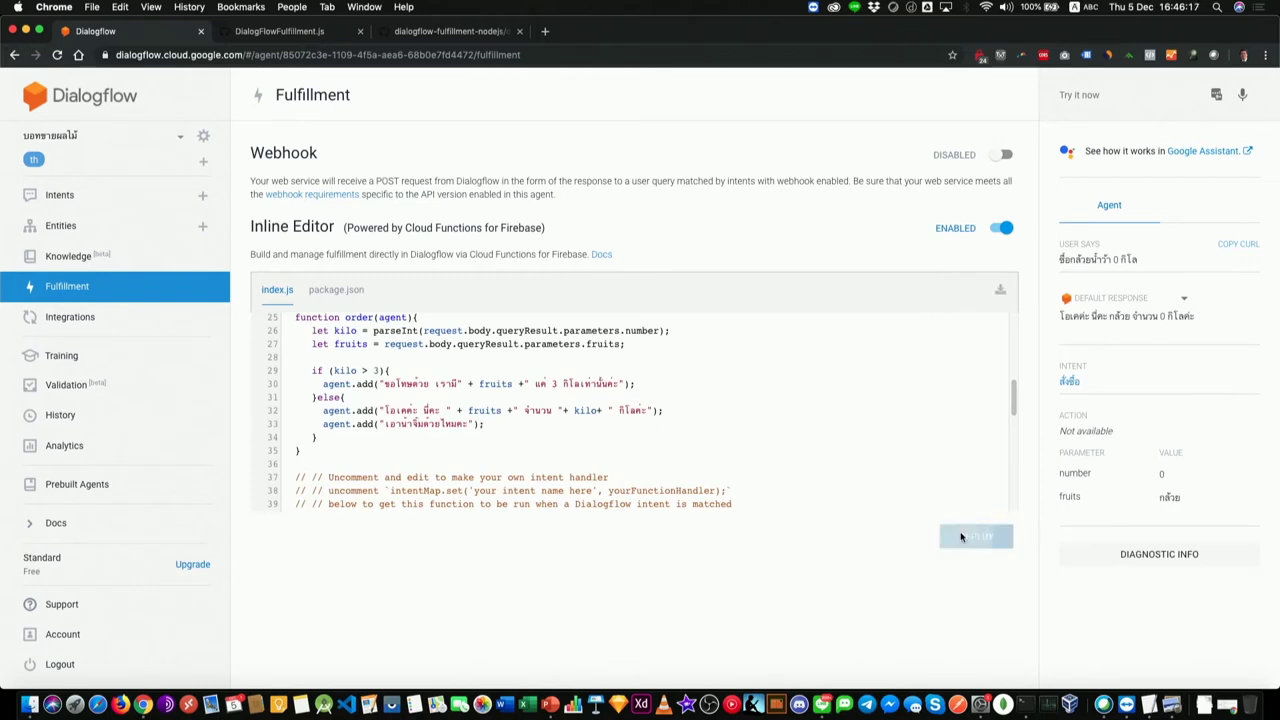
- Review the responses, parameters and training phrases of the สั่งซื้อ intent
left_click(70, 205)
left_click(335, 292)
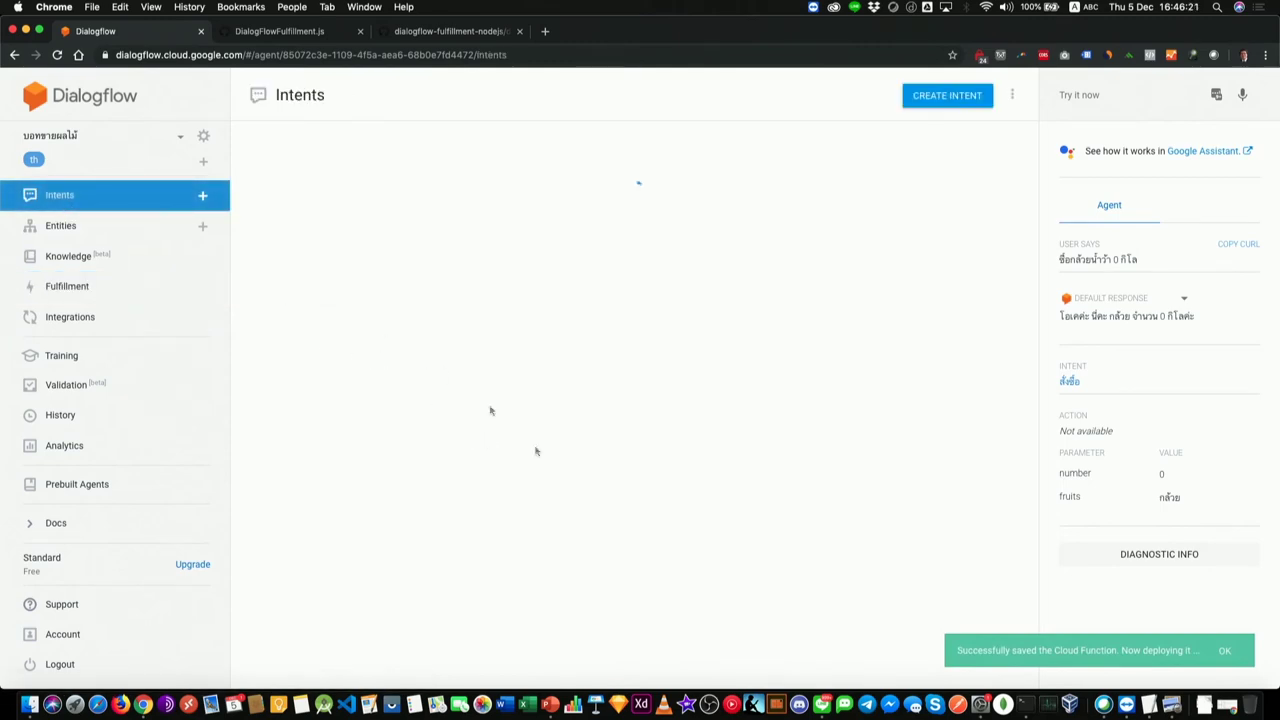
scroll(628, 434, "down", 5)
scroll(614, 466, "down", 2)
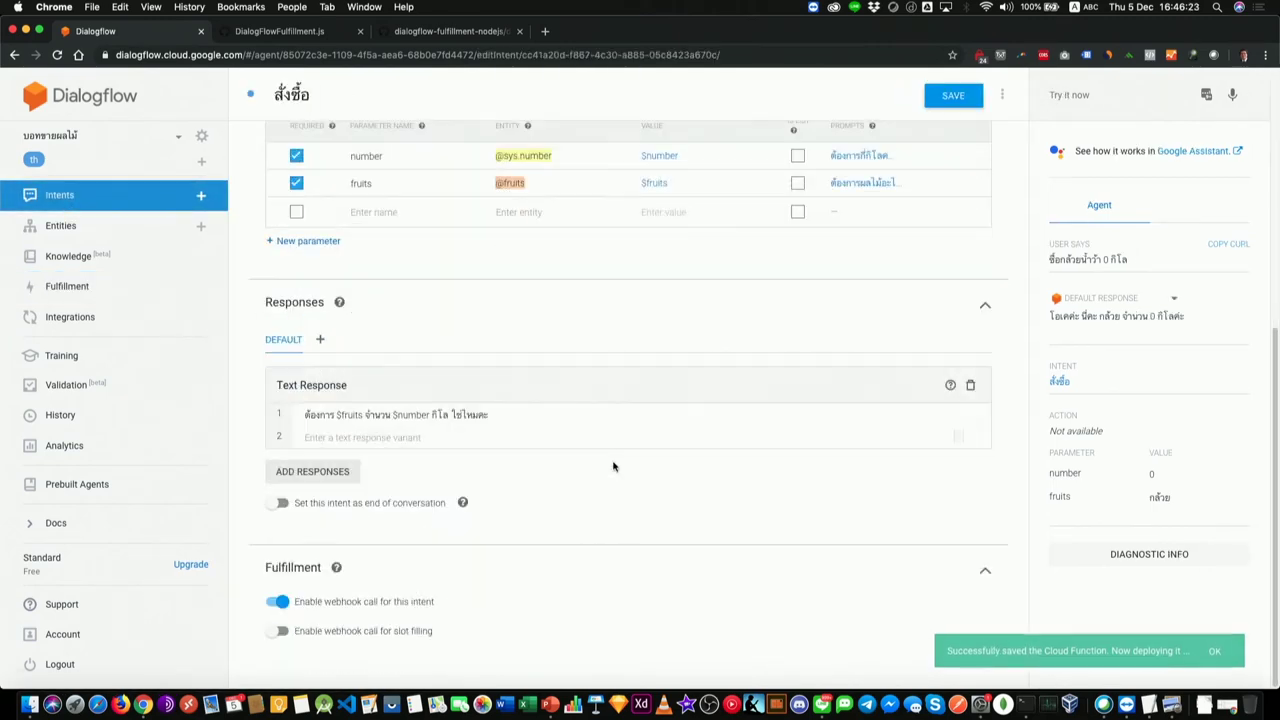
scroll(614, 466, "up", 5)
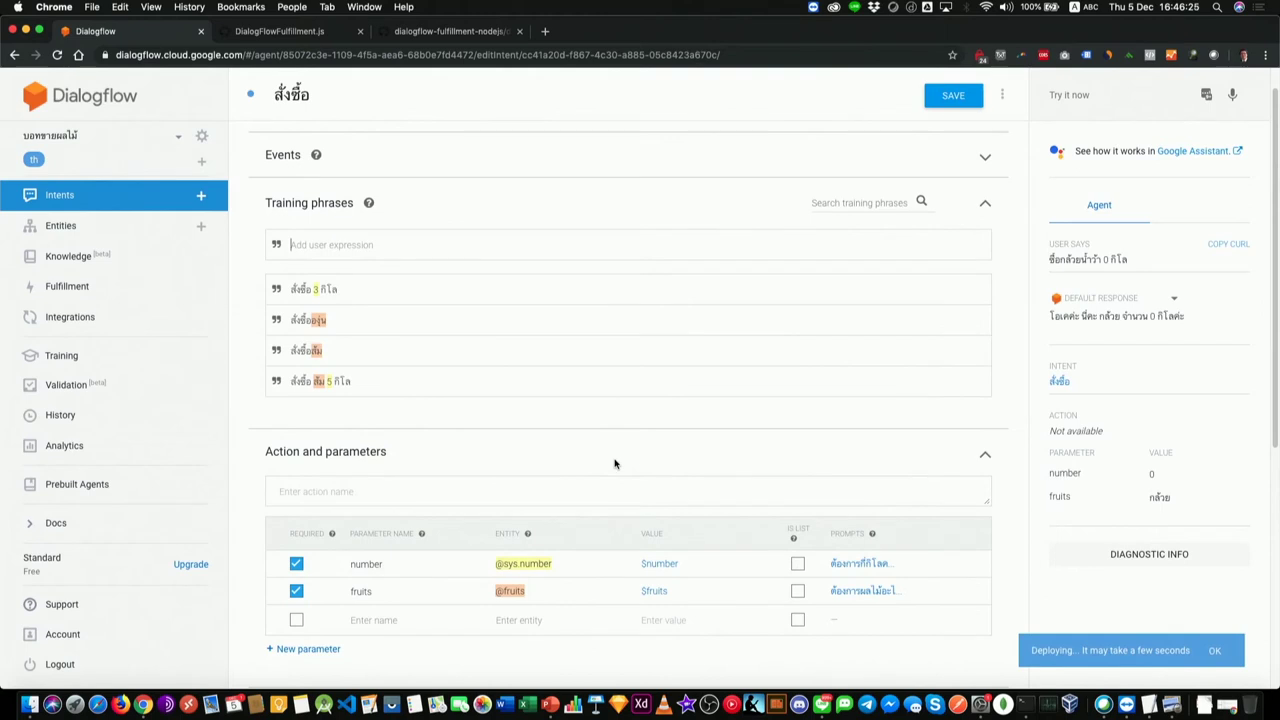
- Try to add a "no" follow-up intent to the สั่งซื้อ intent after browsing the available follow-up types
left_click(60, 195)
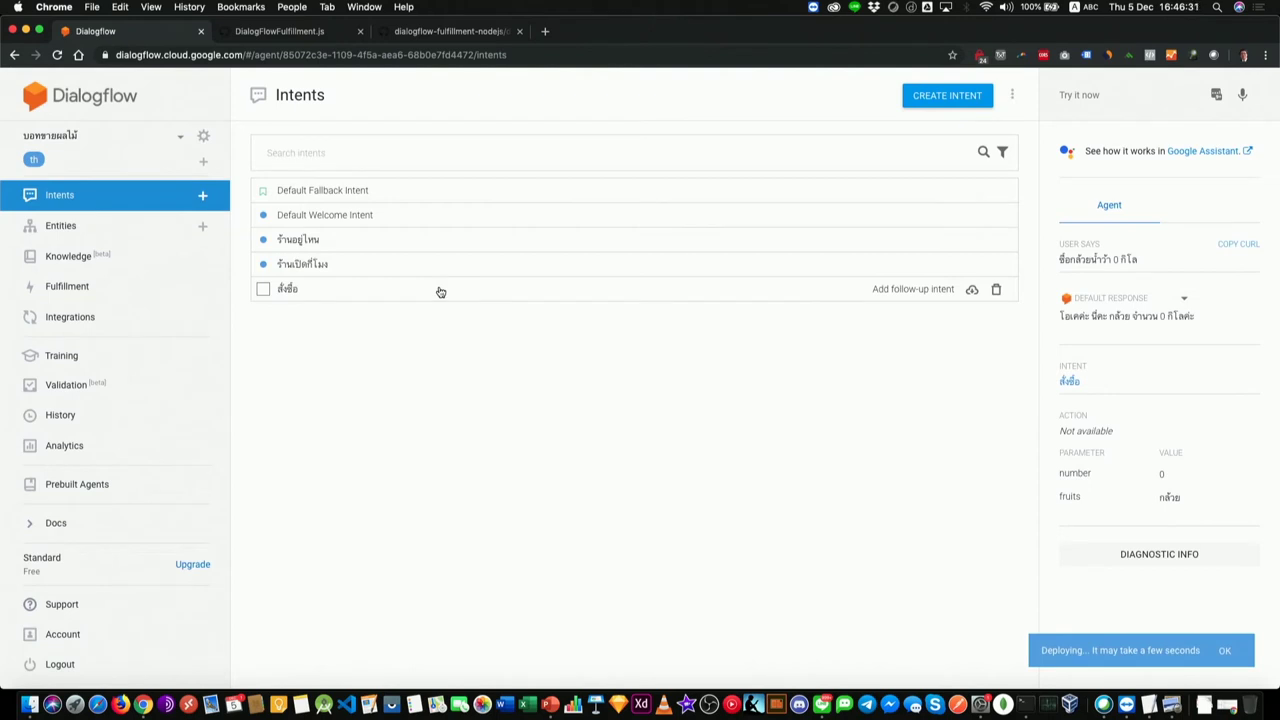
left_click(913, 290)
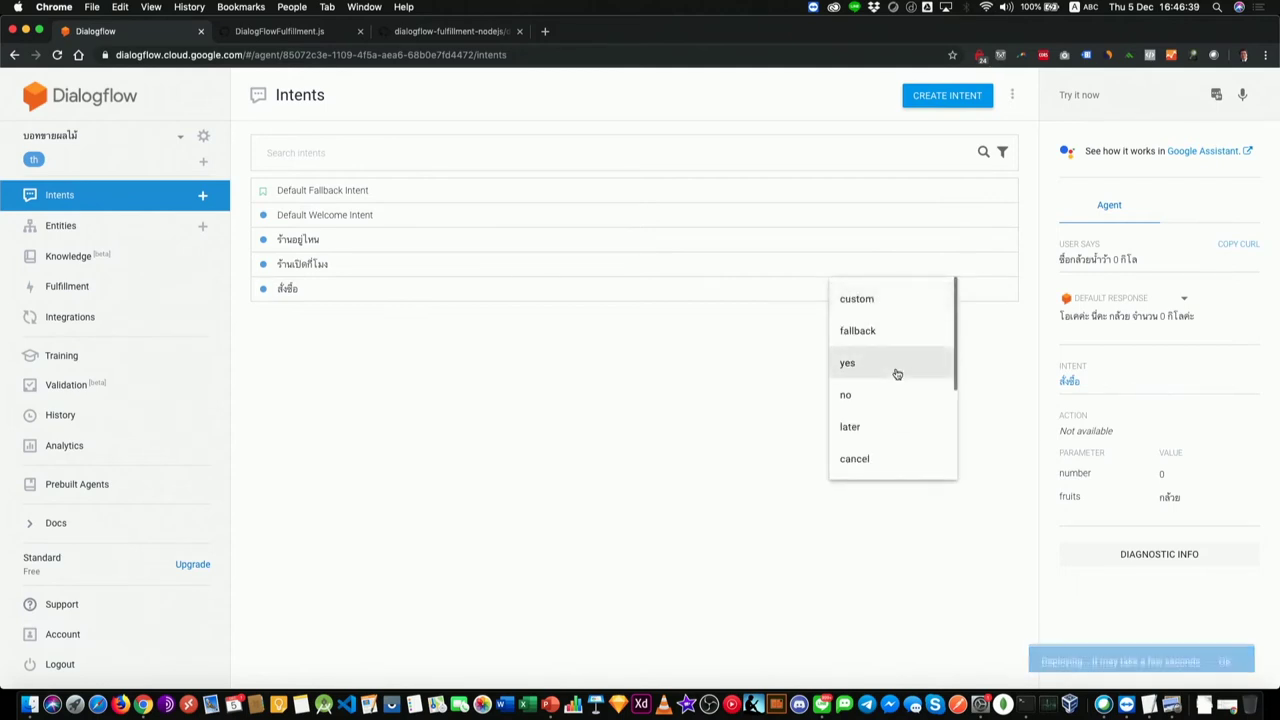
scroll(895, 400, "down", 1)
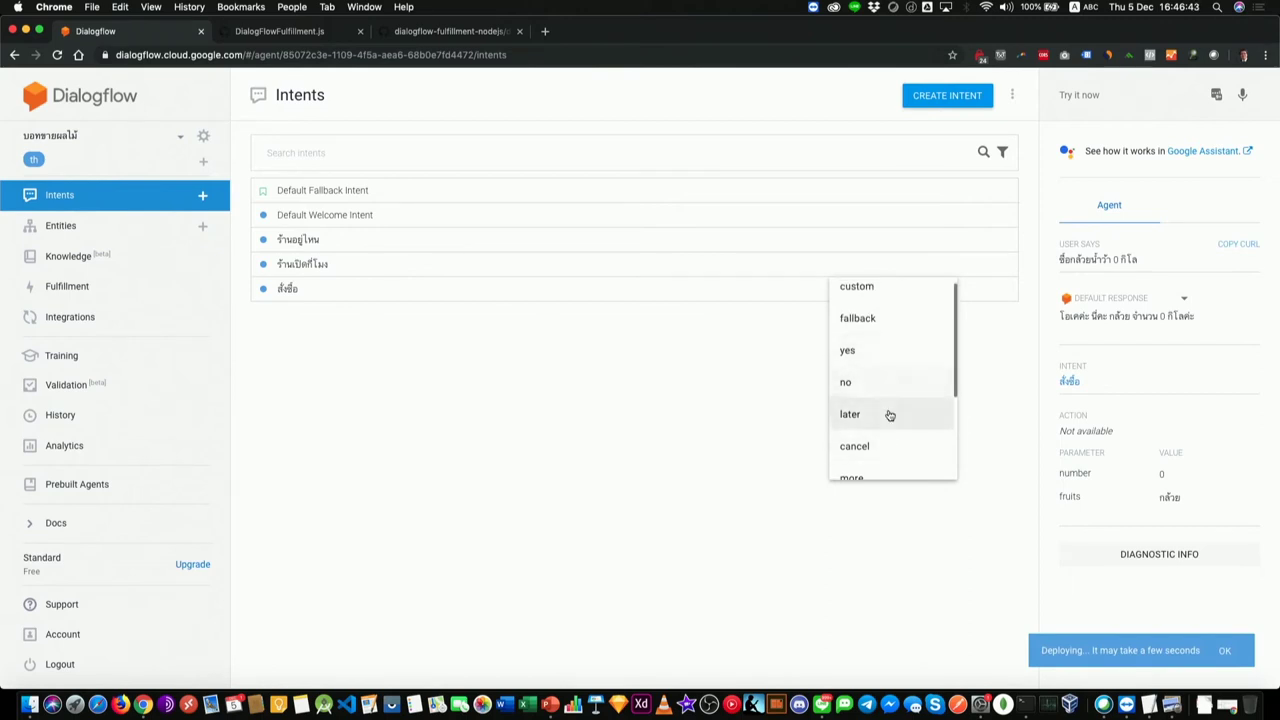
scroll(890, 412, "down", 3)
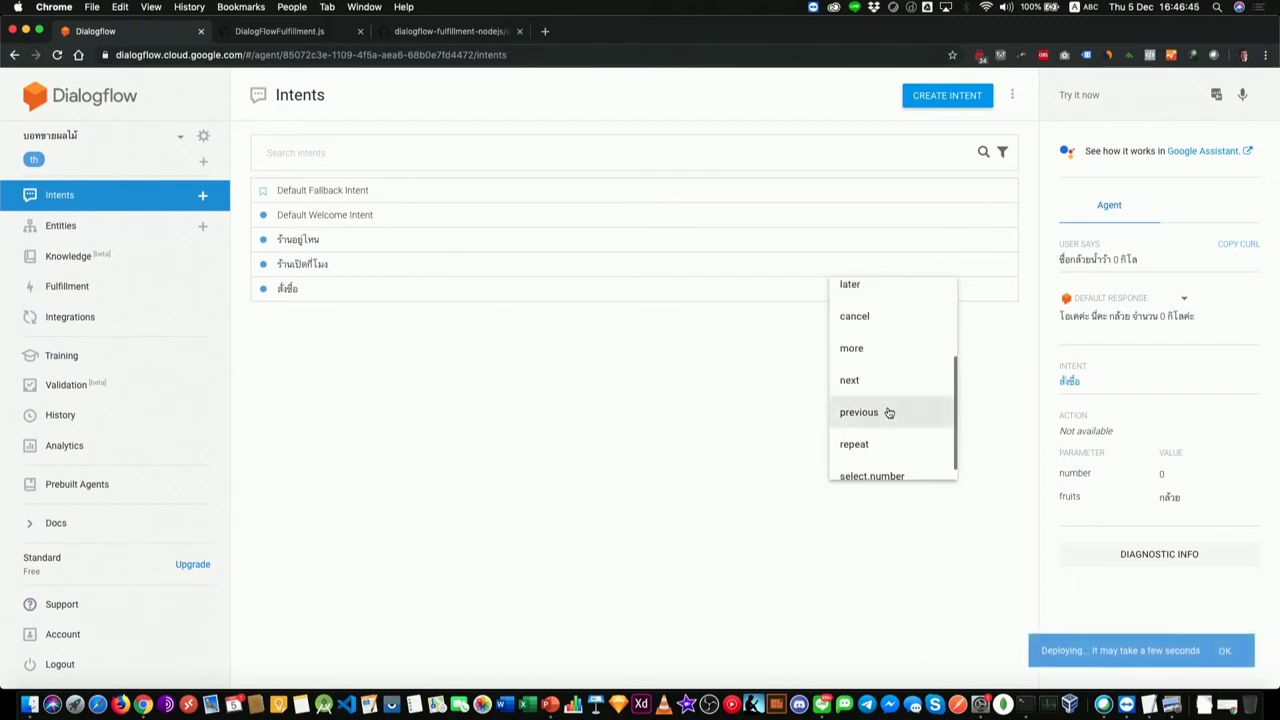
scroll(894, 418, "down", 1)
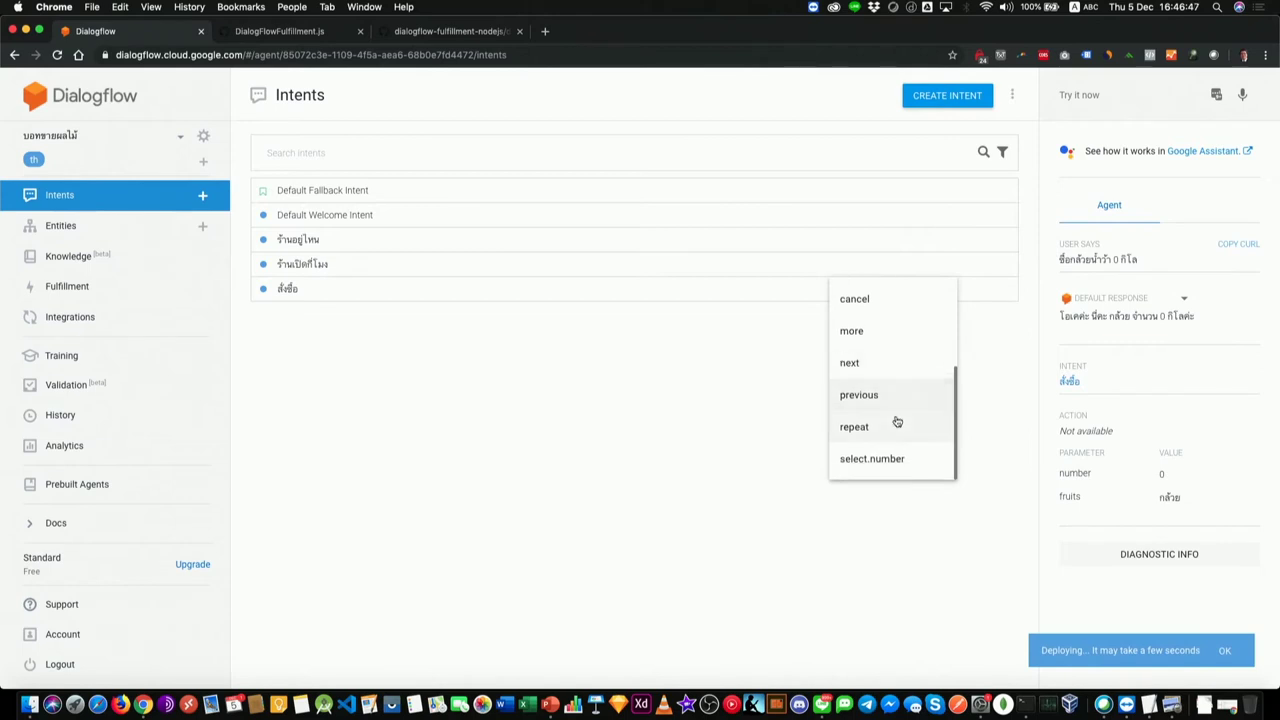
scroll(894, 384, "up", 5)
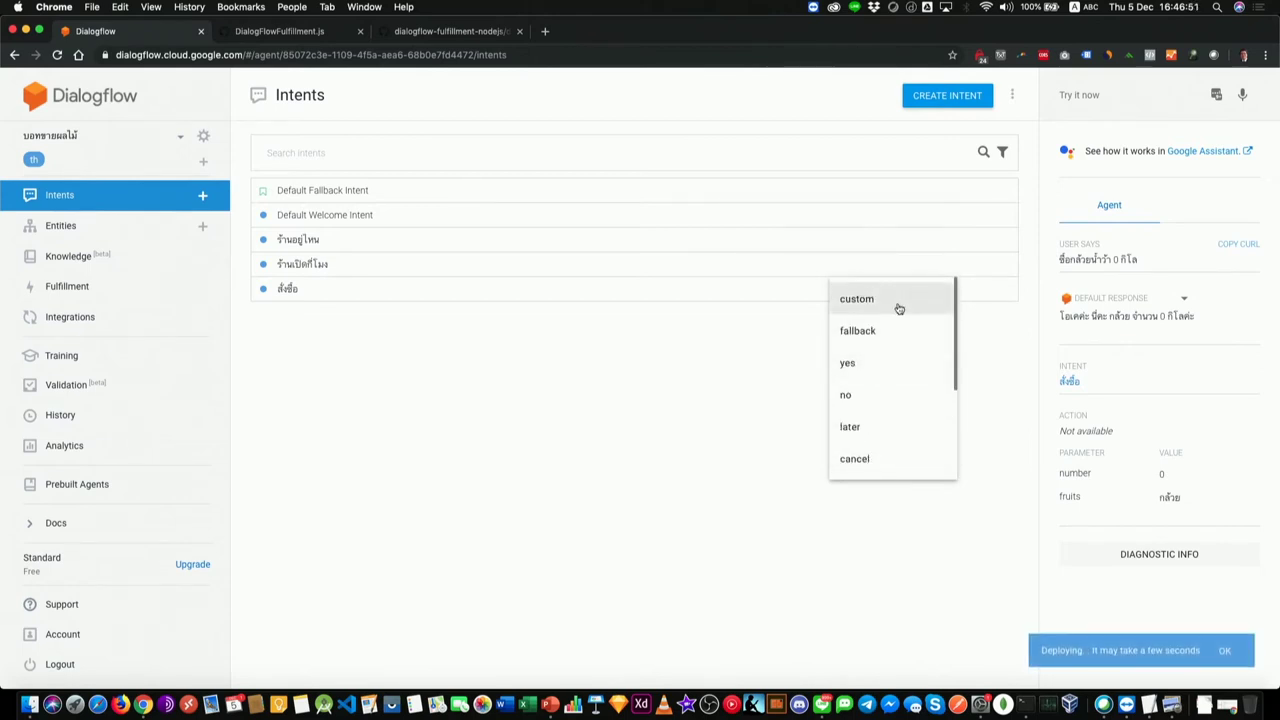
left_click(849, 390)
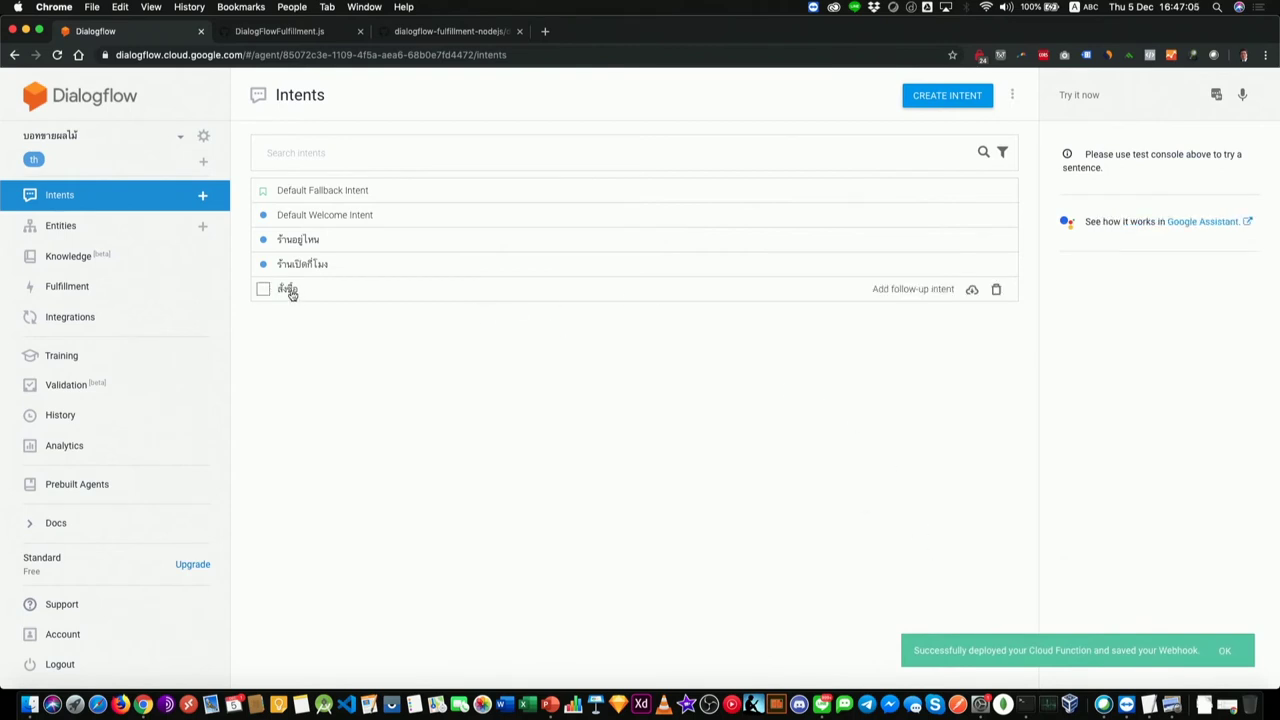
left_click(938, 289)
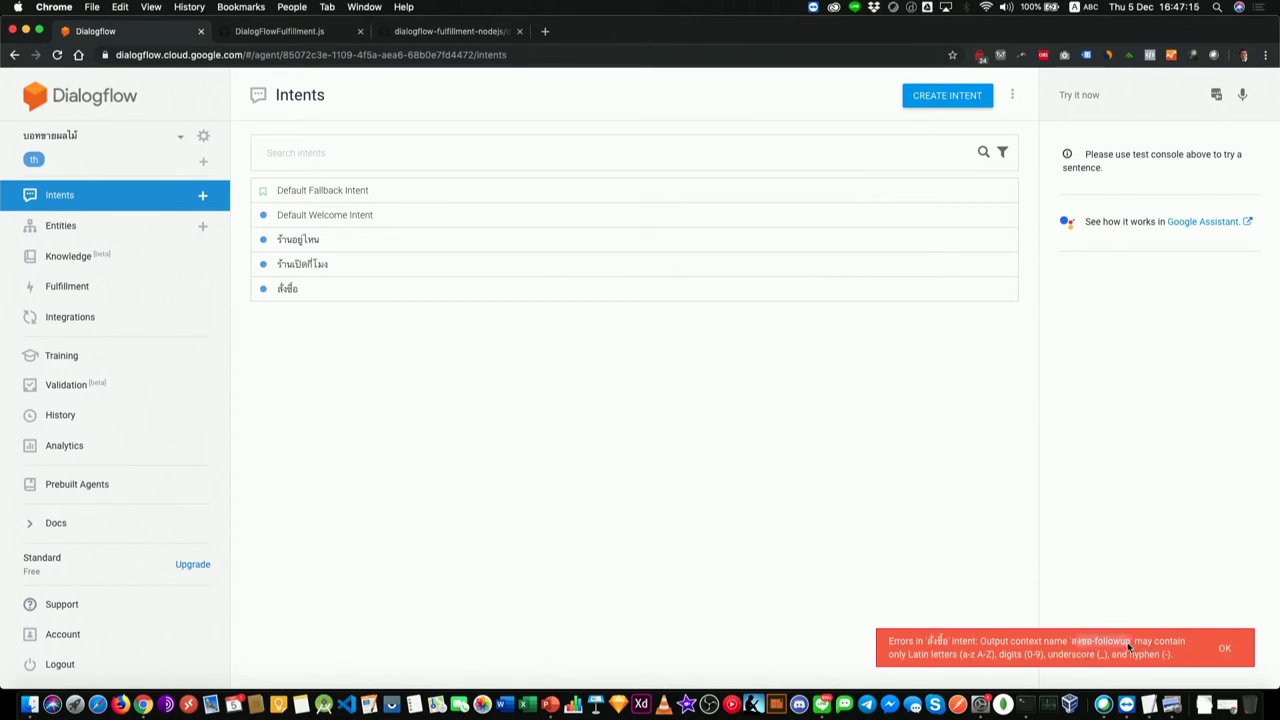
- Rename the สั่งซื้อ intent to sale and save it
left_click(360, 292)
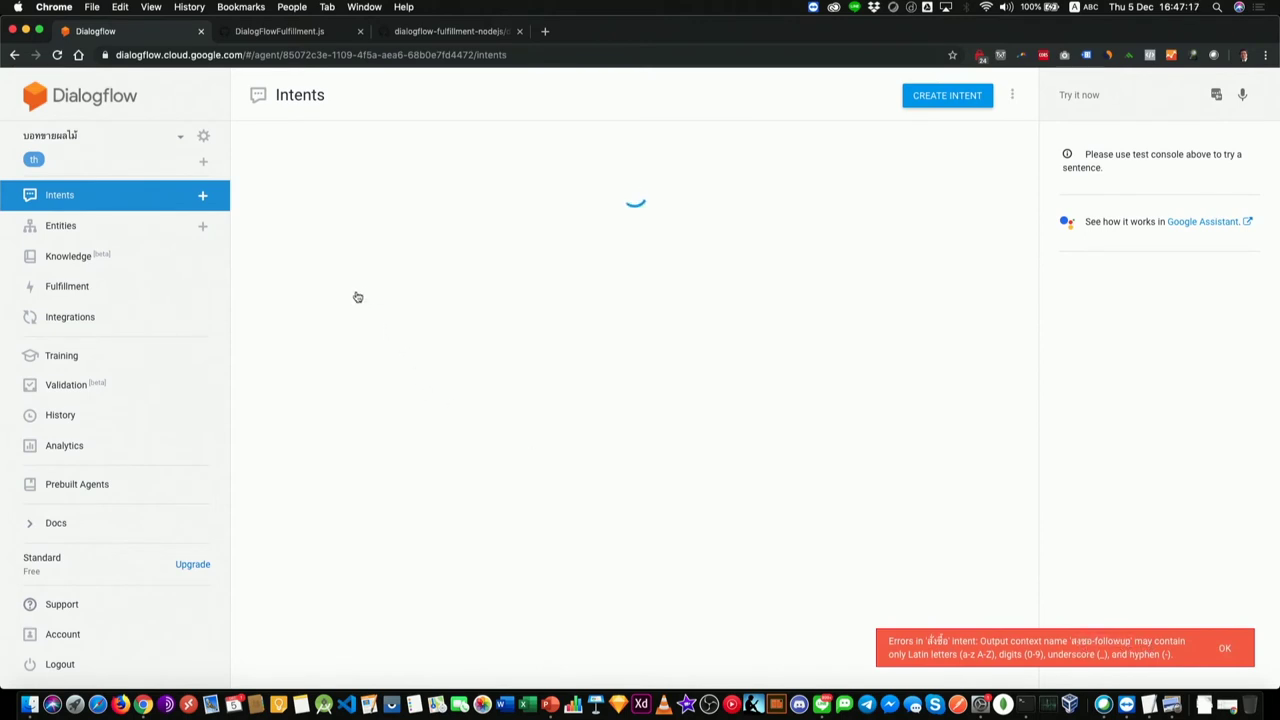
double_click(269, 80)
type("sale")
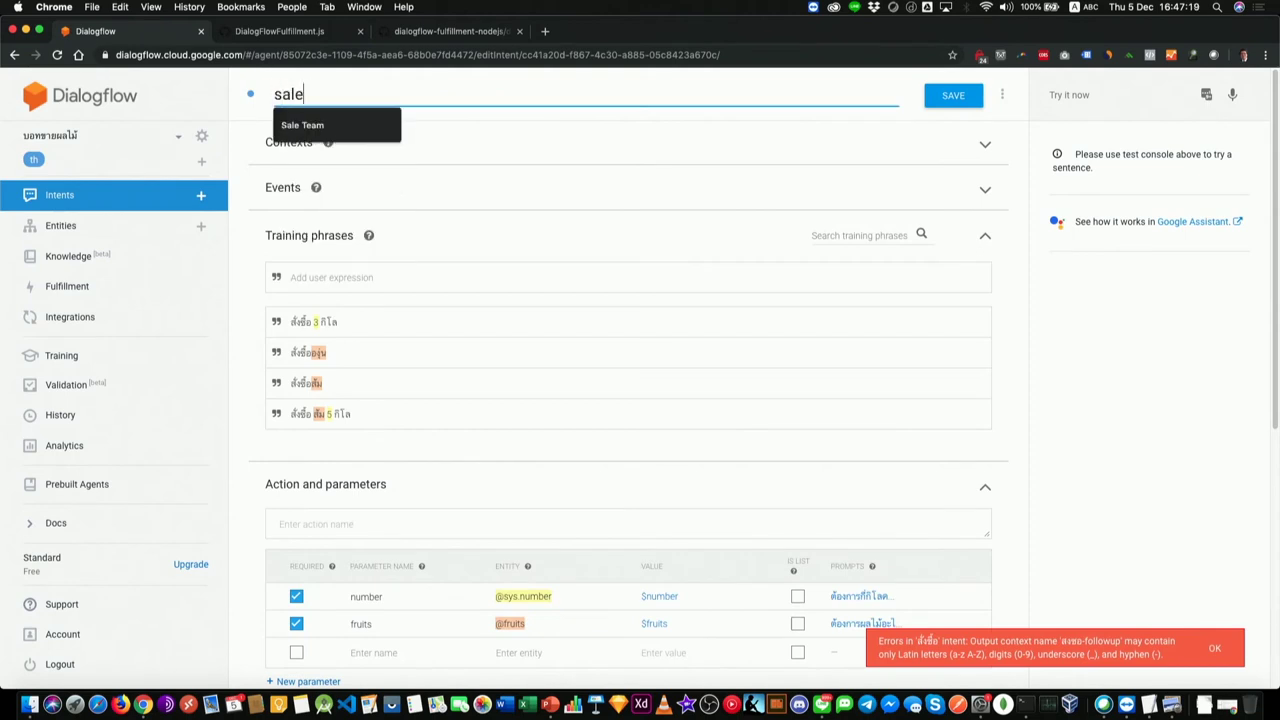
key("Return")
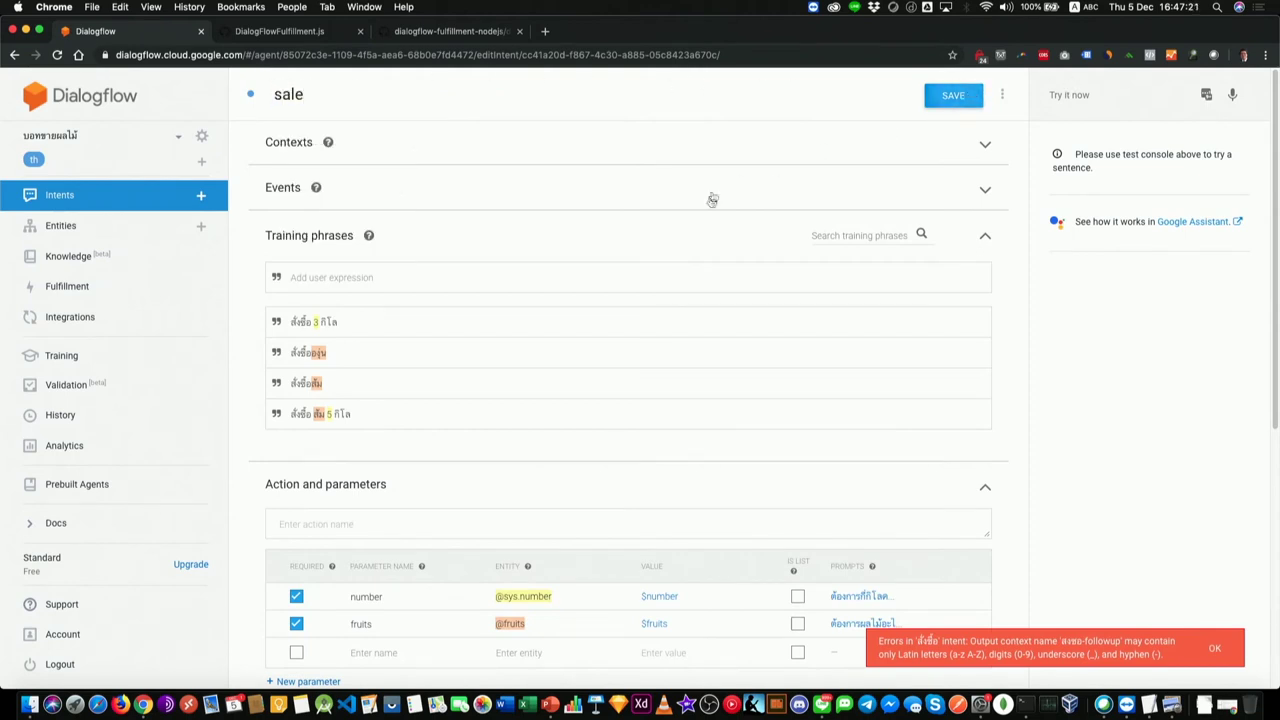
- Map the order handler to the intent name 'sale' in the fulfillment code's intentMap and deploy it
left_click(67, 286)
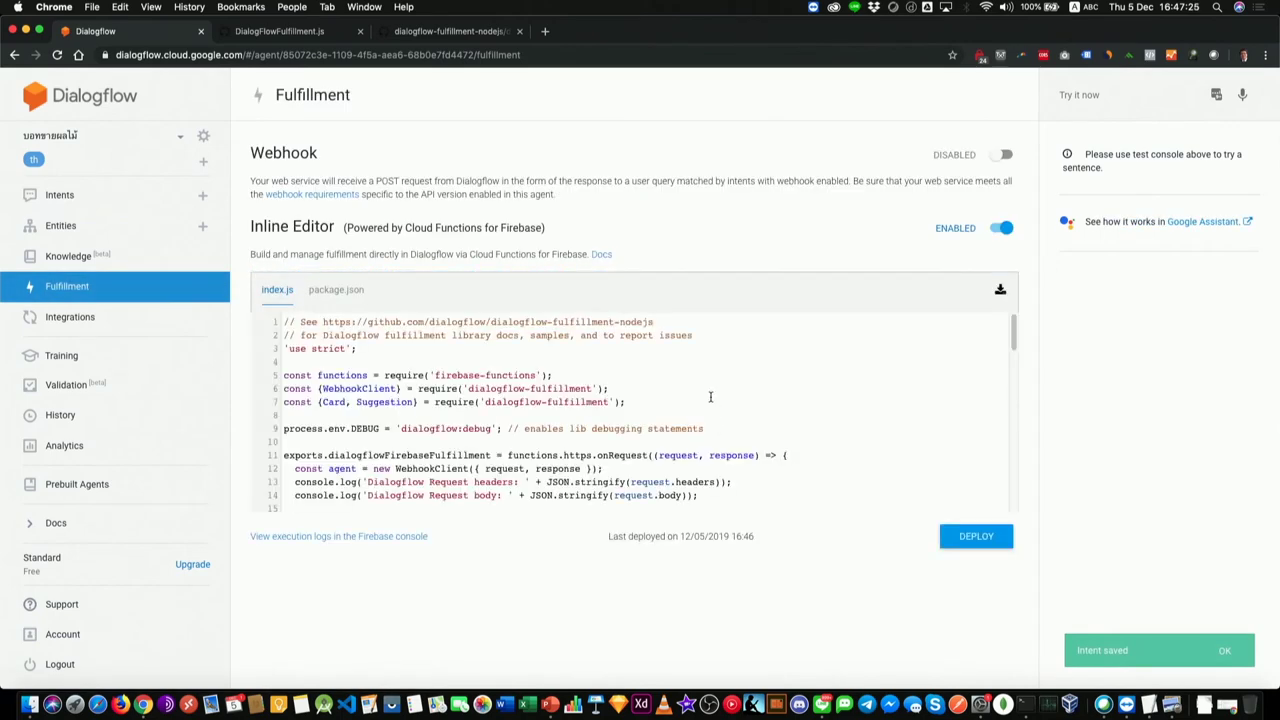
scroll(712, 400, "down", 15)
double_click(390, 450)
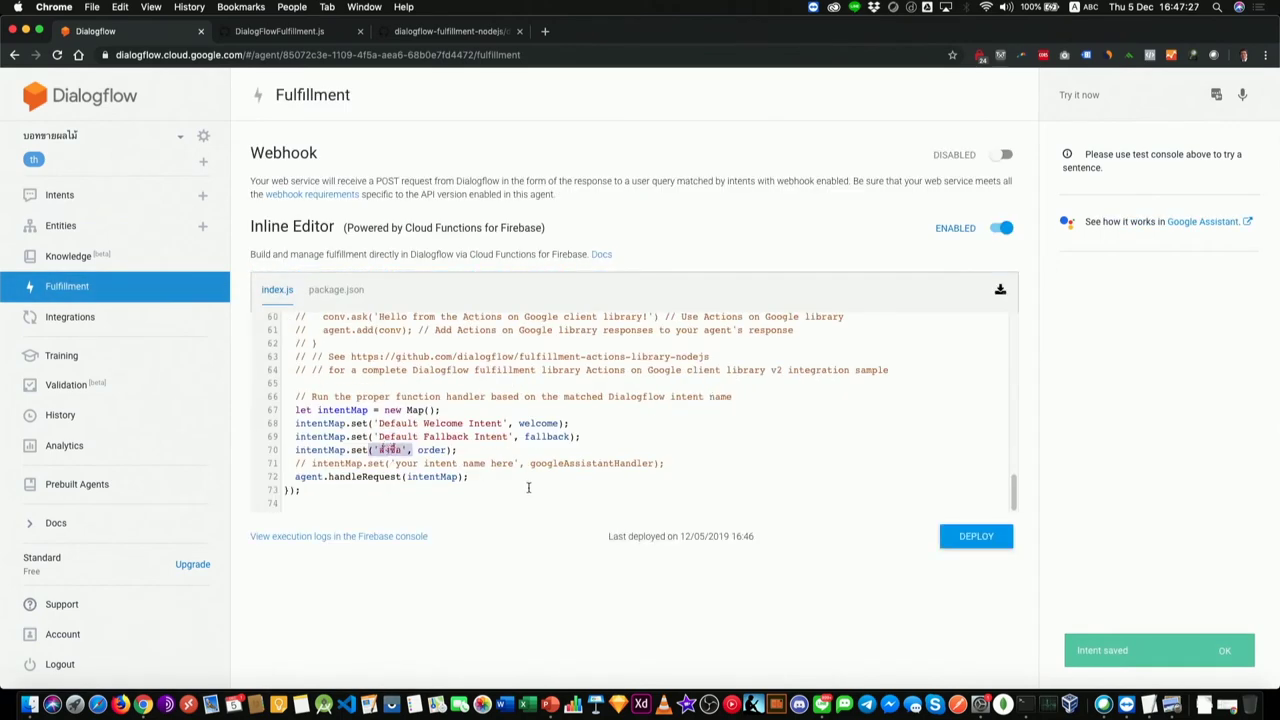
type("sale")
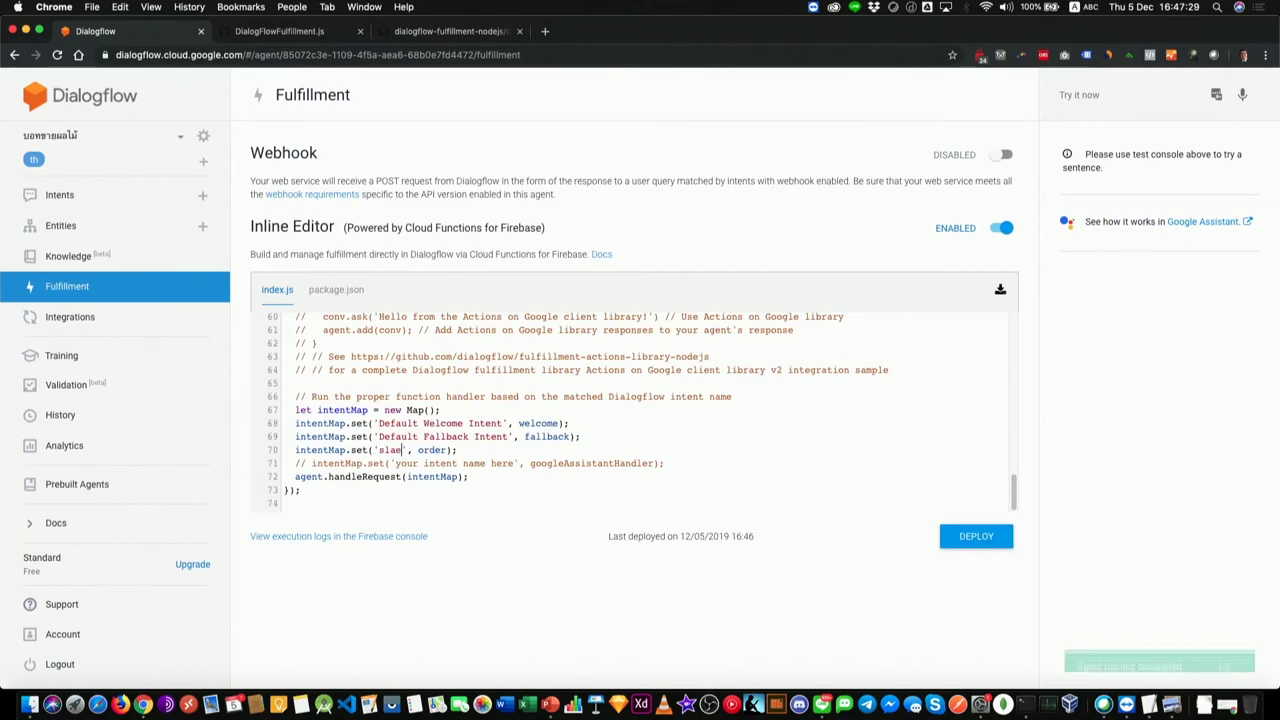
key("BackSpace")
key("BackSpace")
key("BackSpace")
type("ale")
scroll(634, 450, "up", 3)
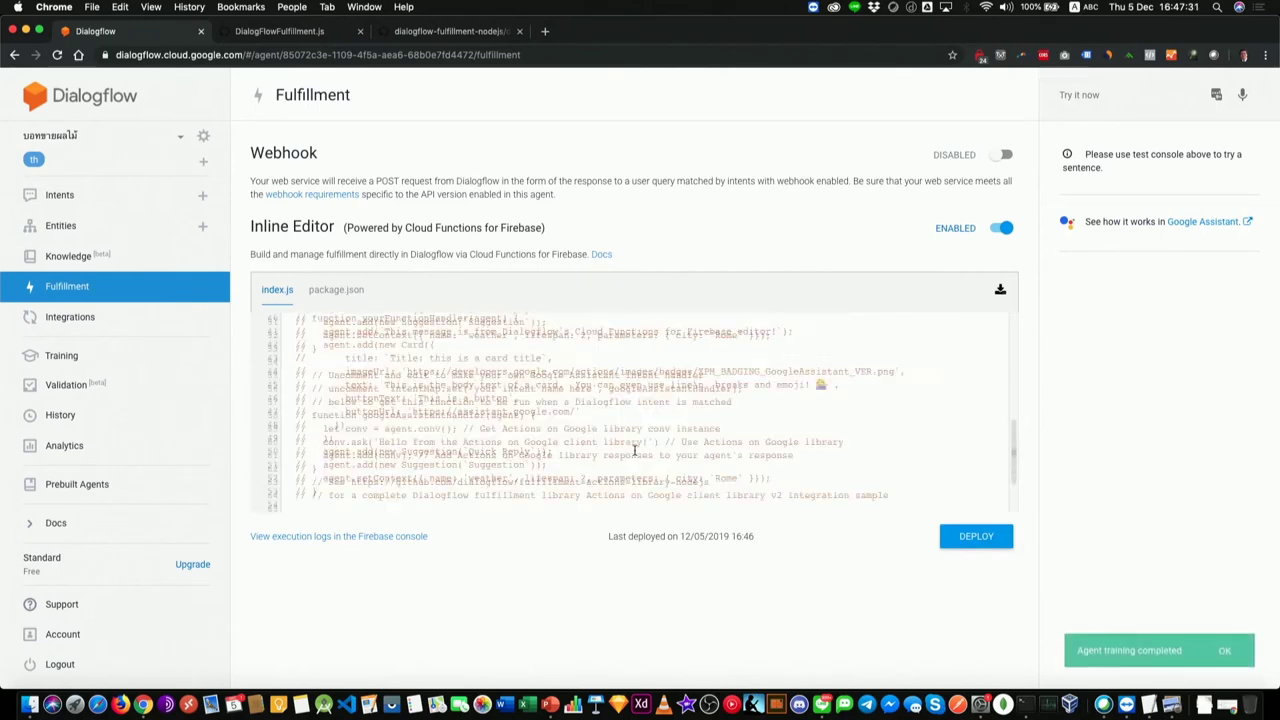
scroll(634, 450, "up", 10)
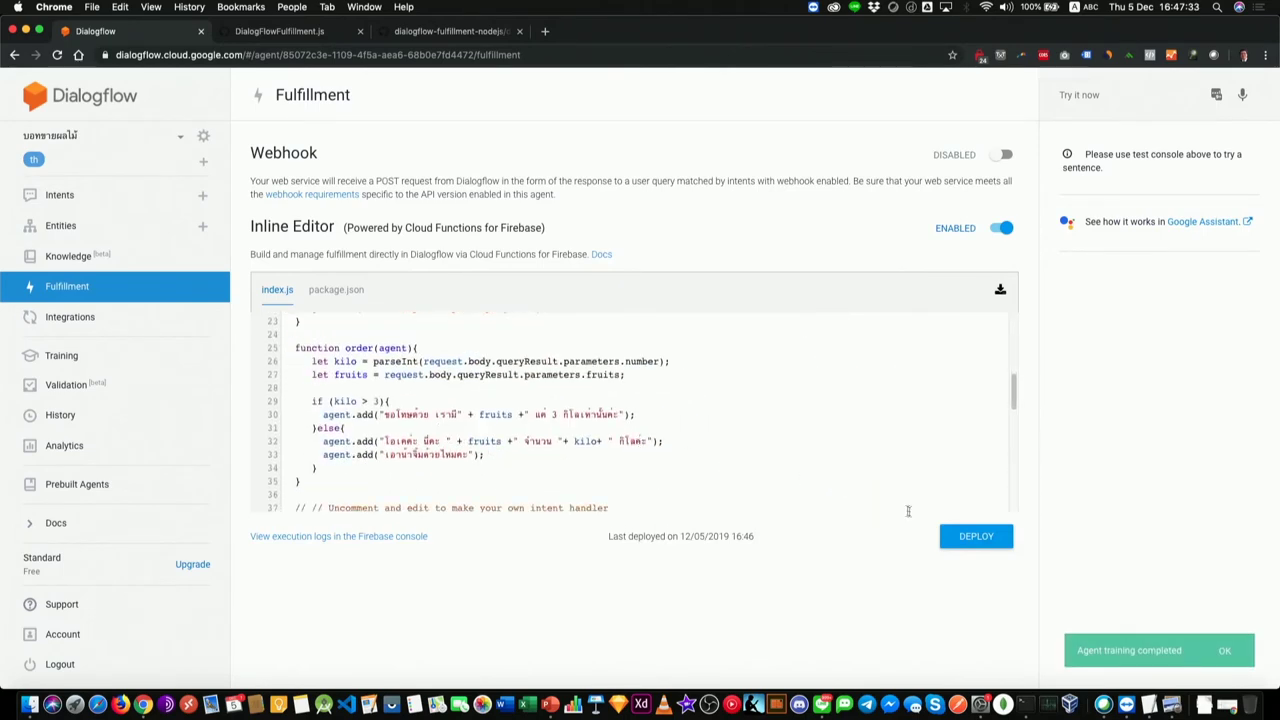
left_click(965, 536)
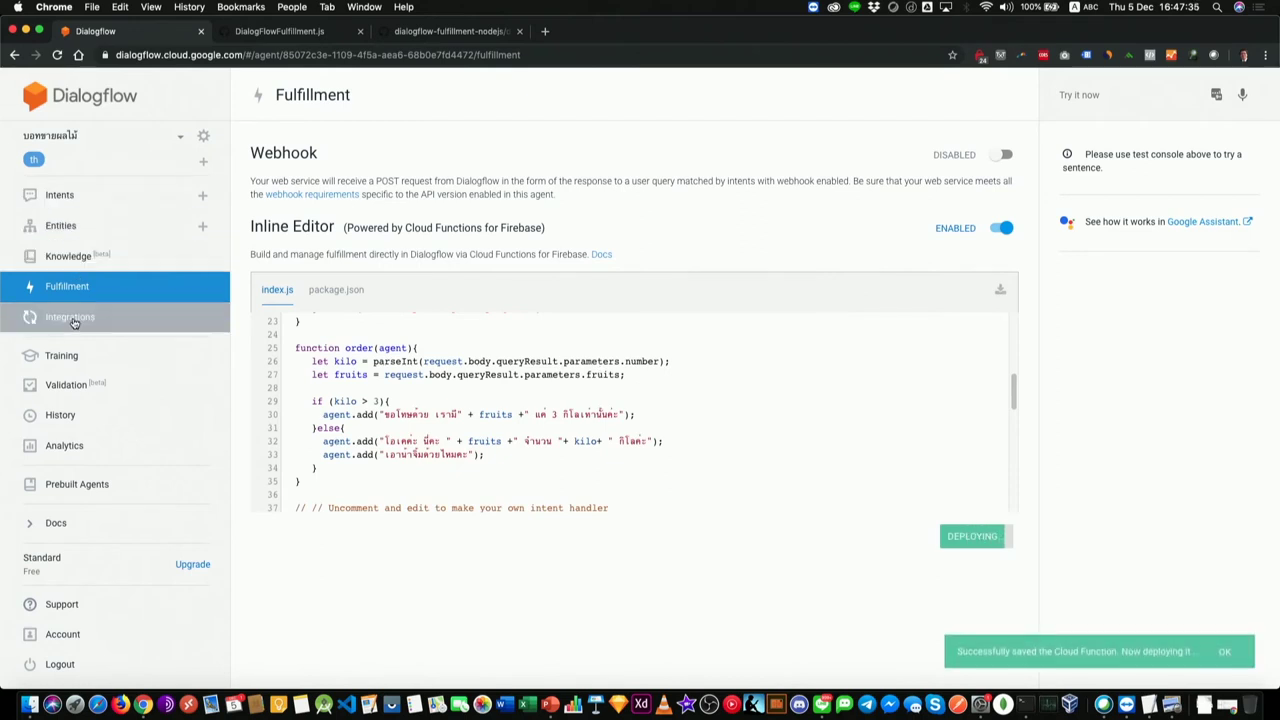
- Add a "no" follow-up intent to the sale intent
left_click(62, 194)
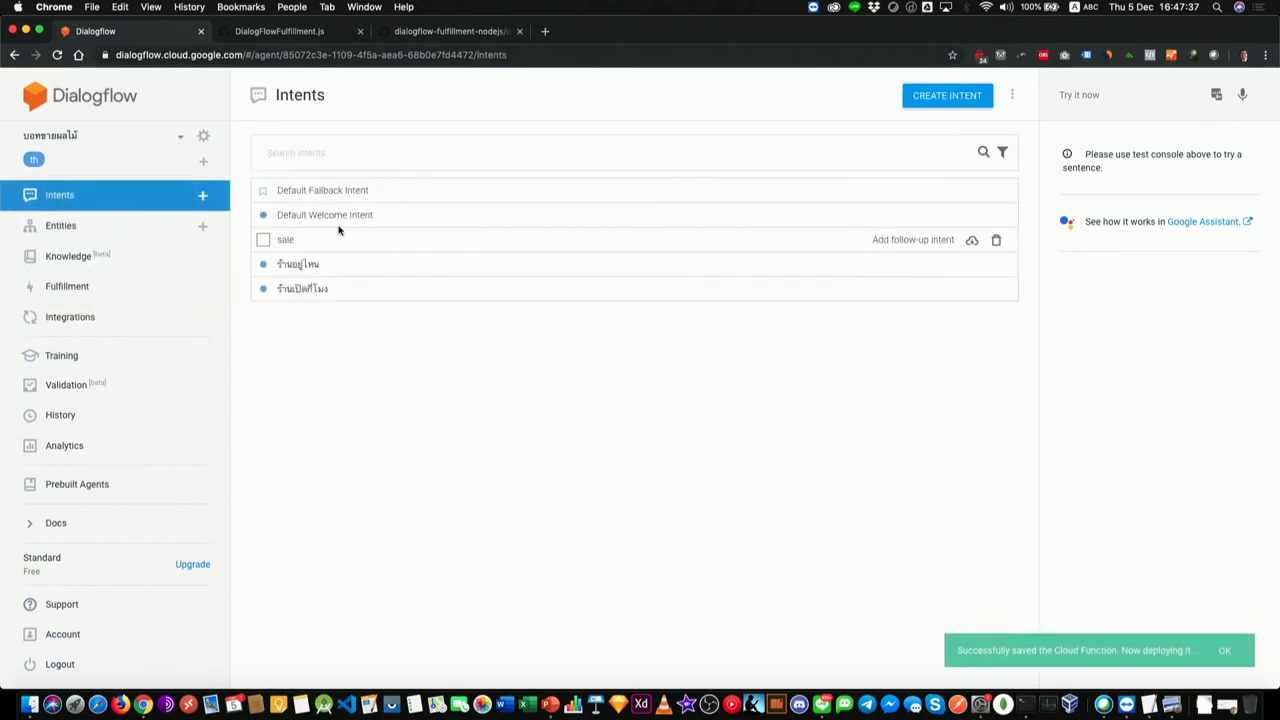
left_click(345, 249)
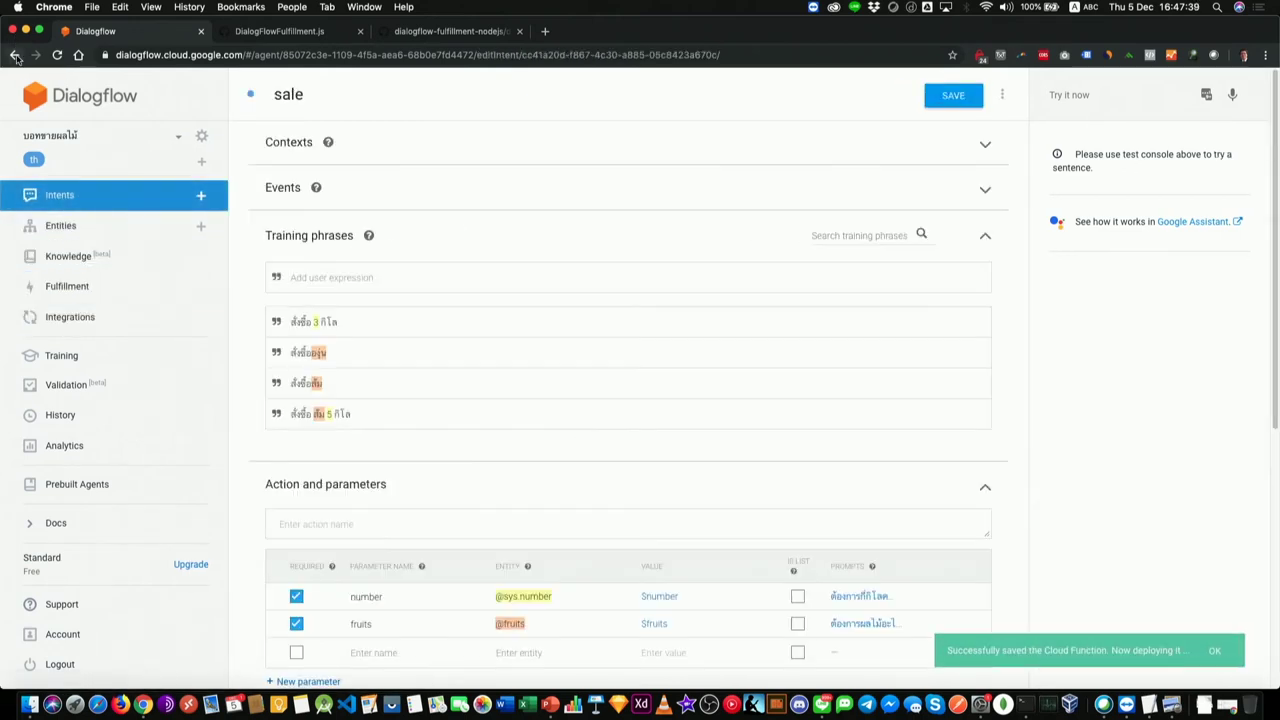
key("super+bracketleft")
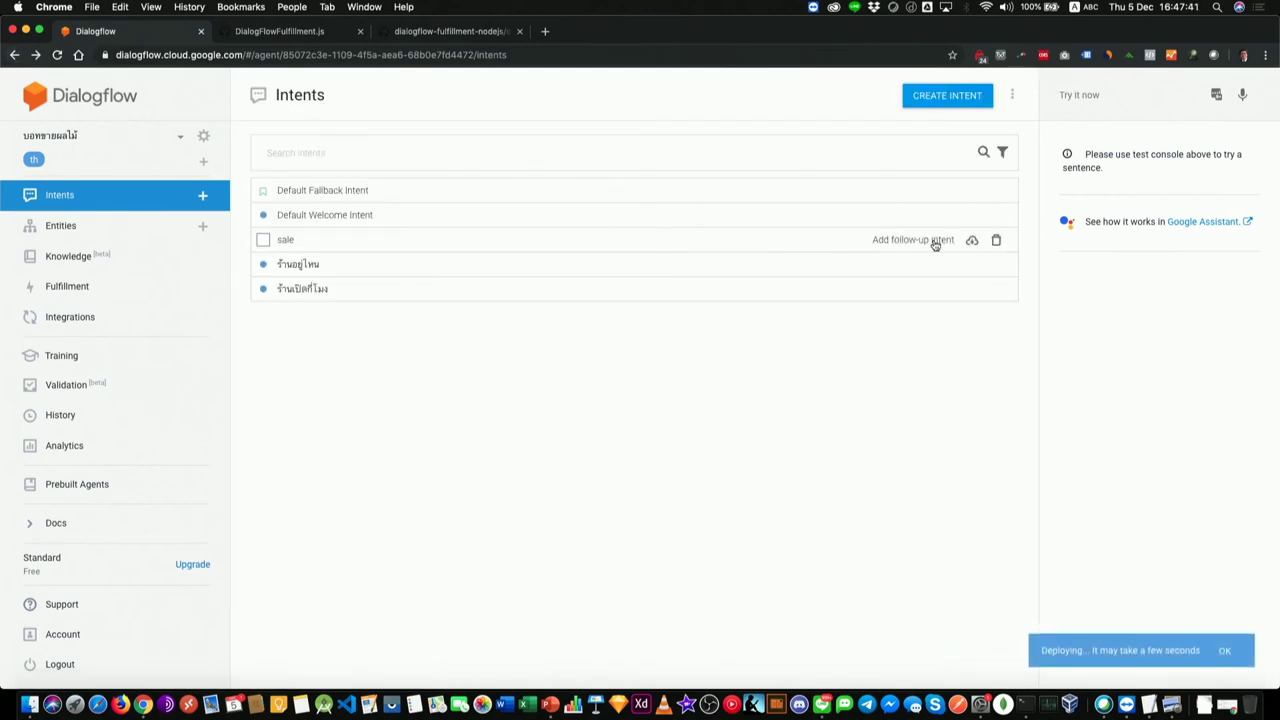
left_click(930, 241)
left_click(480, 340)
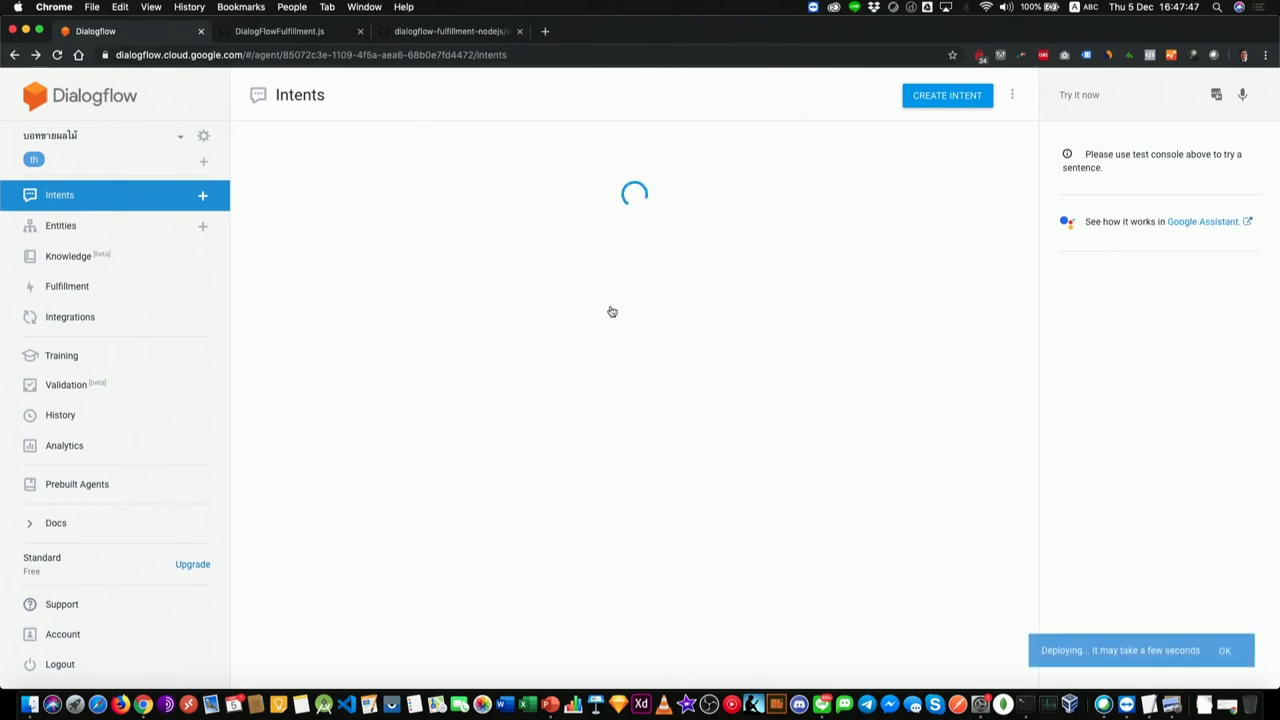
- Compare the contexts of the "sale - no" follow-up intent with those of its parent sale intent
left_click(350, 266)
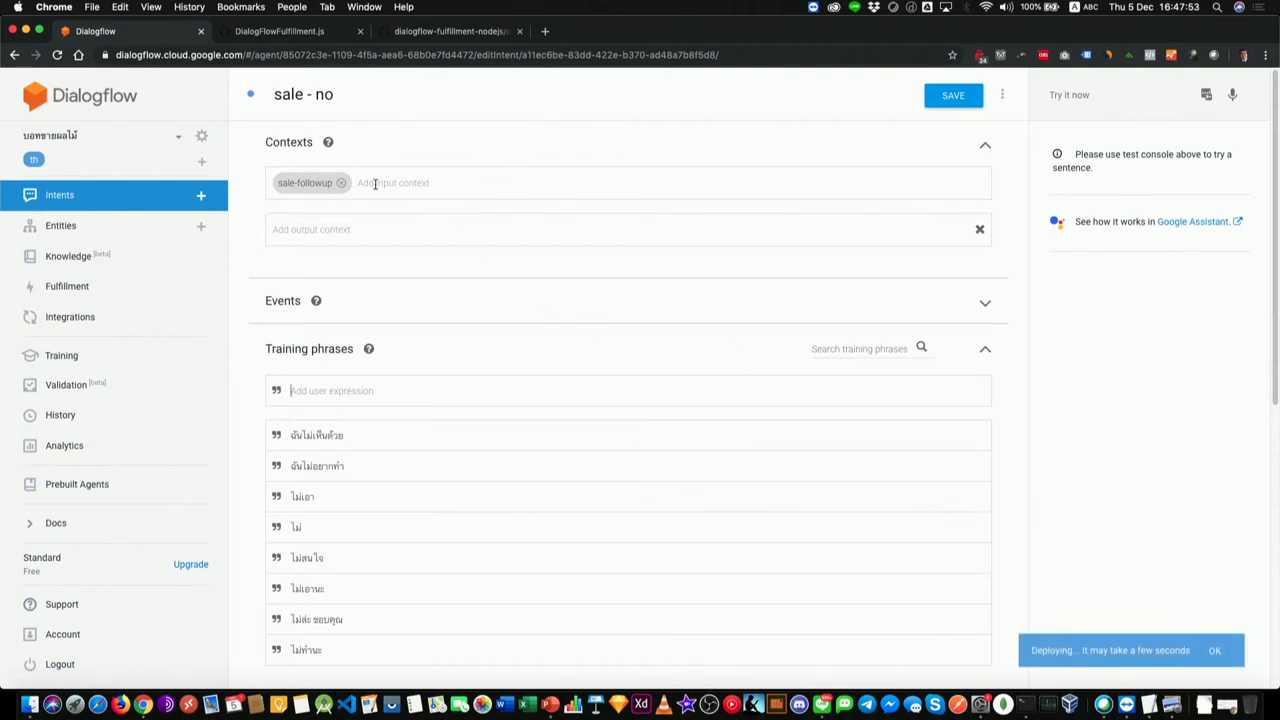
left_click(62, 198)
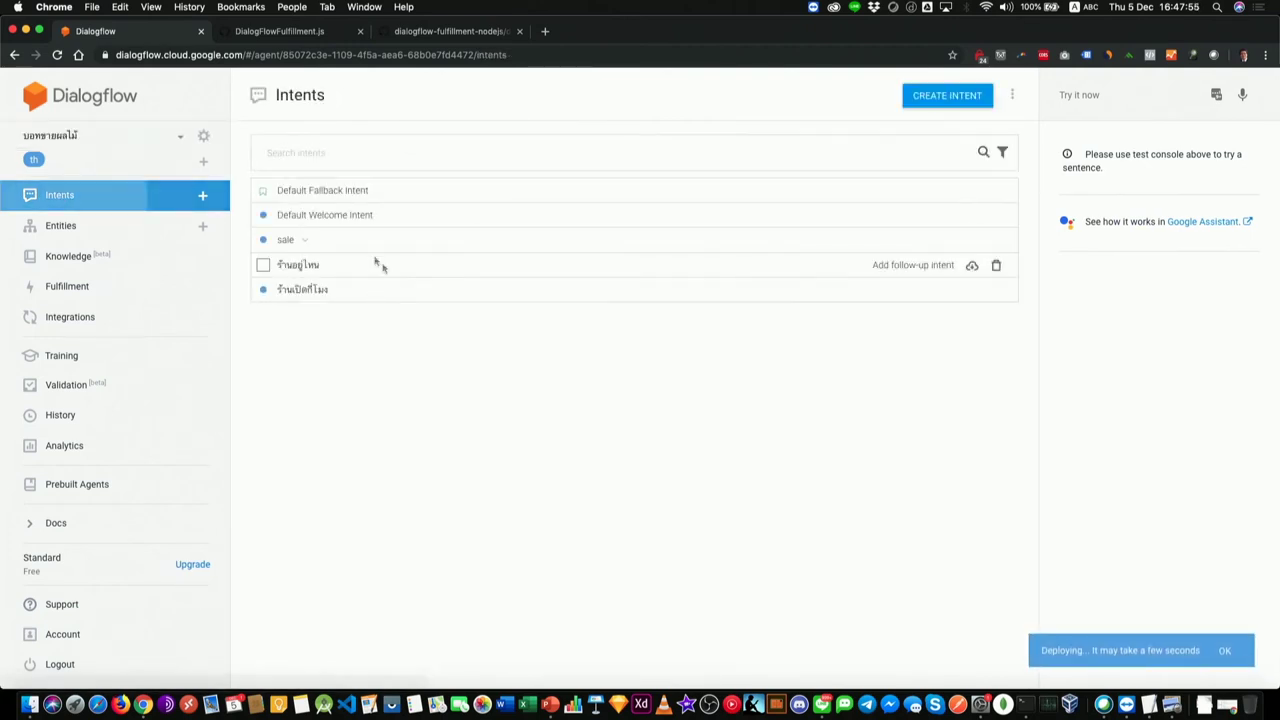
left_click(287, 242)
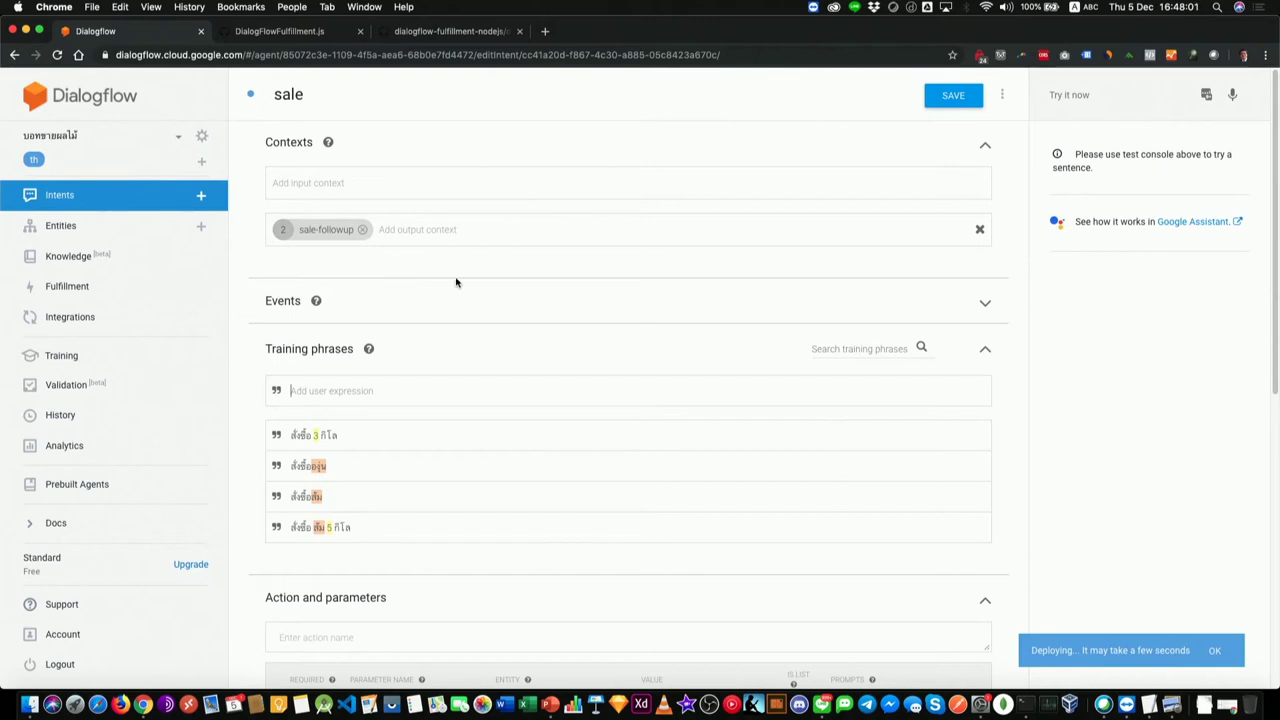
left_click(91, 197)
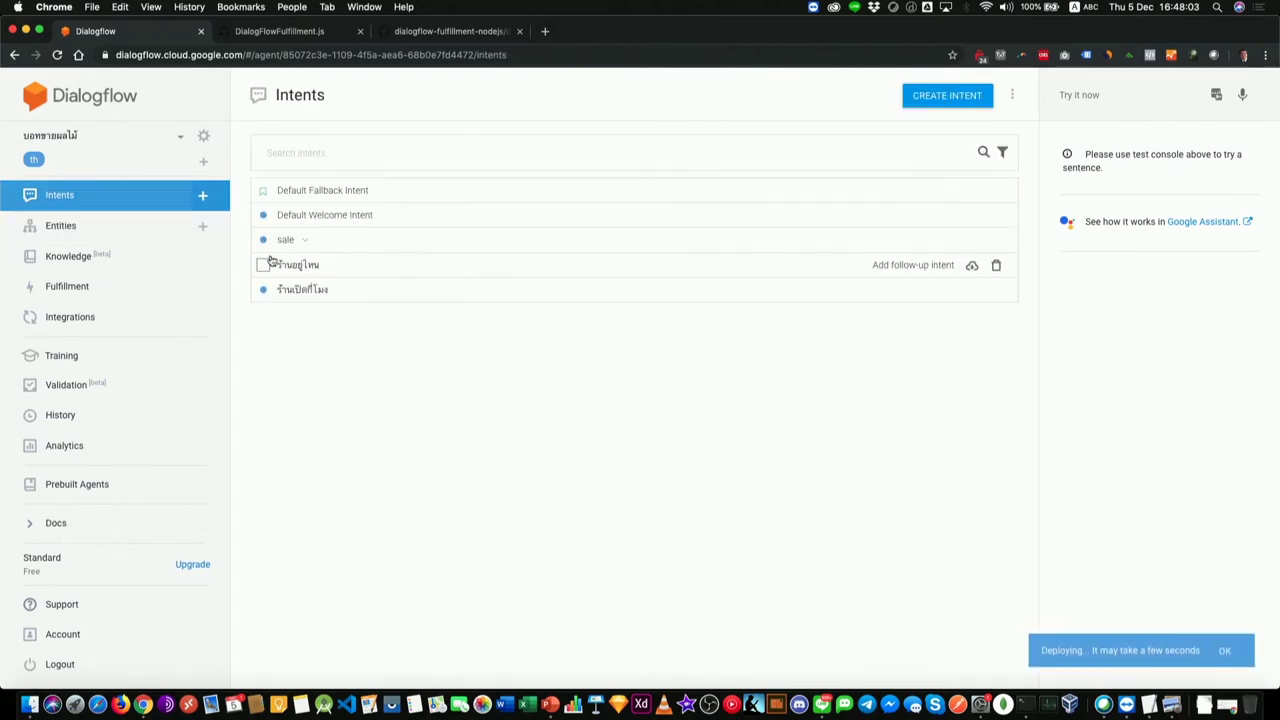
left_click(304, 241)
left_click(323, 266)
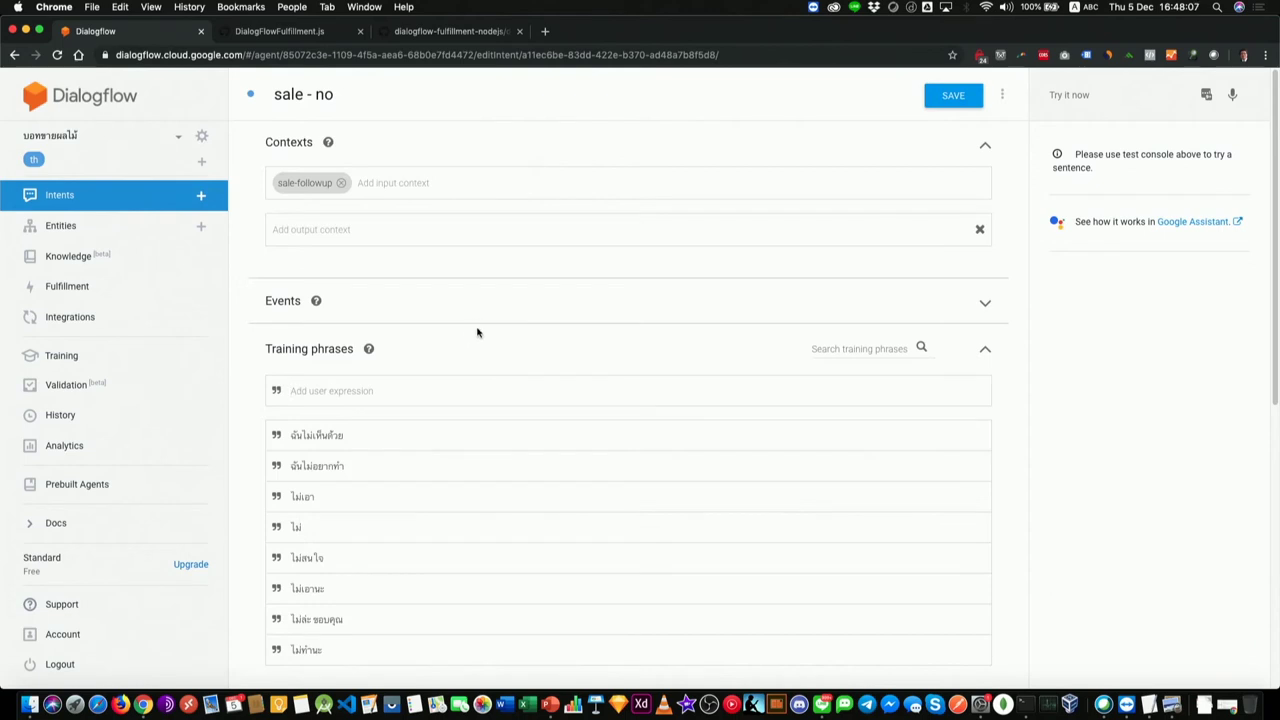
- Give the "sale - no" intent the text response "โอเคค่ะ นี่คือสินค้าของคุณนะคะ ขอบคุณค่ะ" and save it
scroll(461, 410, "down", 5)
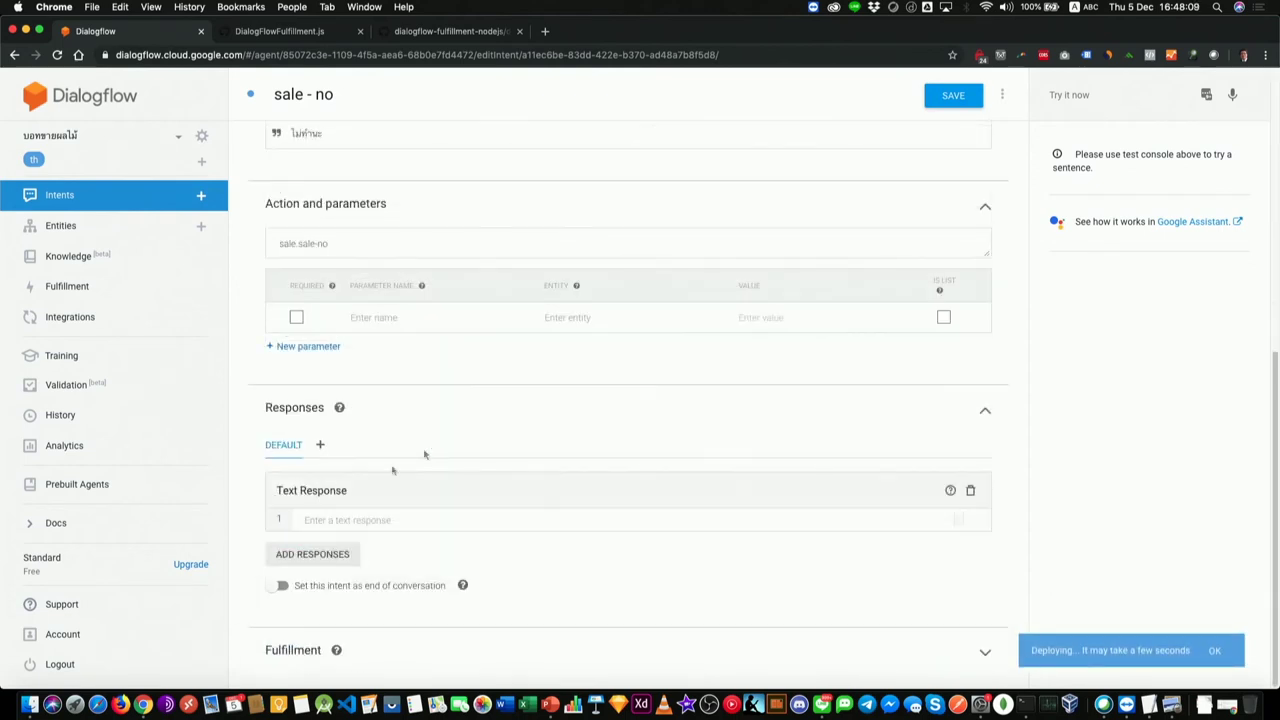
key("ctrl+space")
type("ไ")
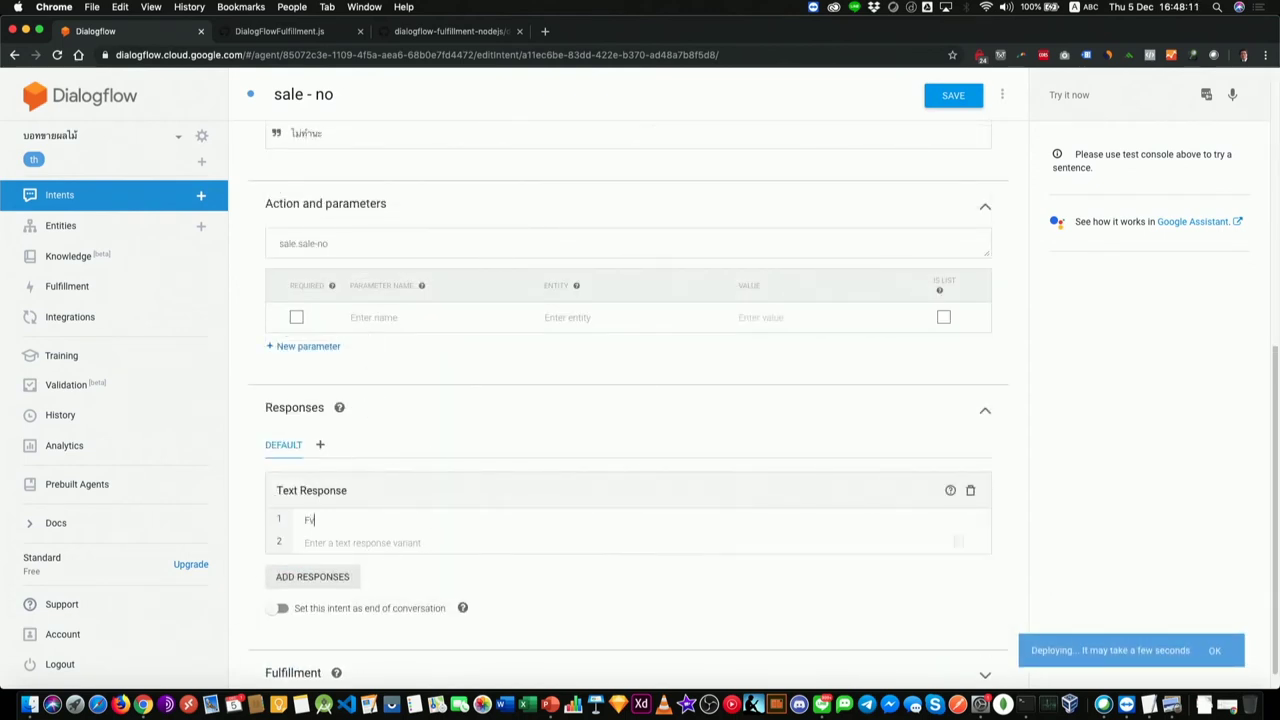
type("อเคต")
type("่ะ นี่คือสินค้าของคุณนะคะ")
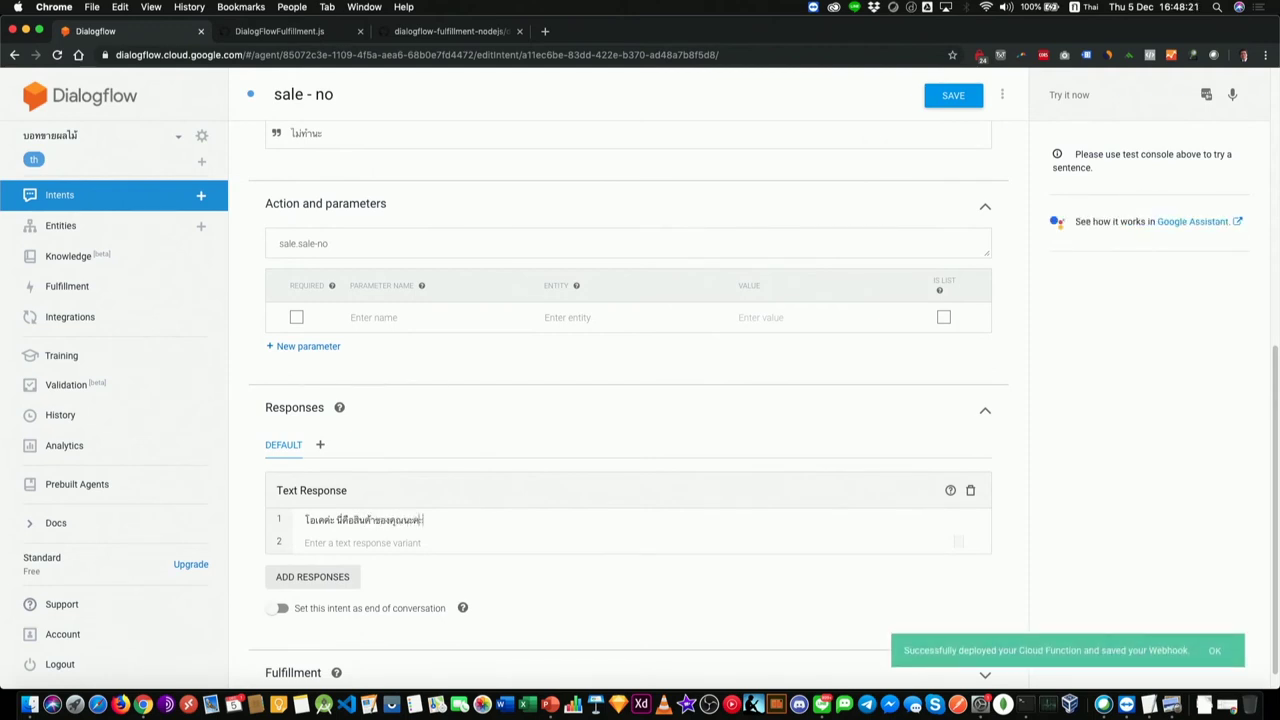
type(" ขอบคุณค่ะ")
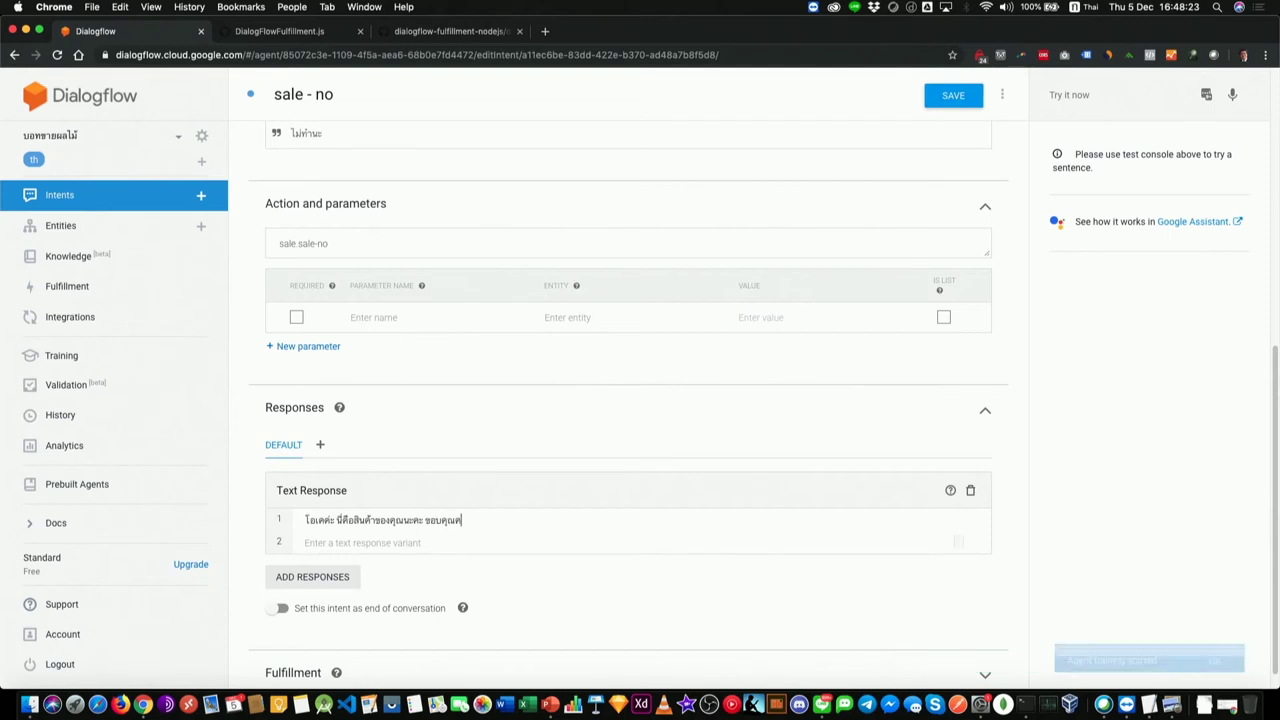
left_click(940, 97)
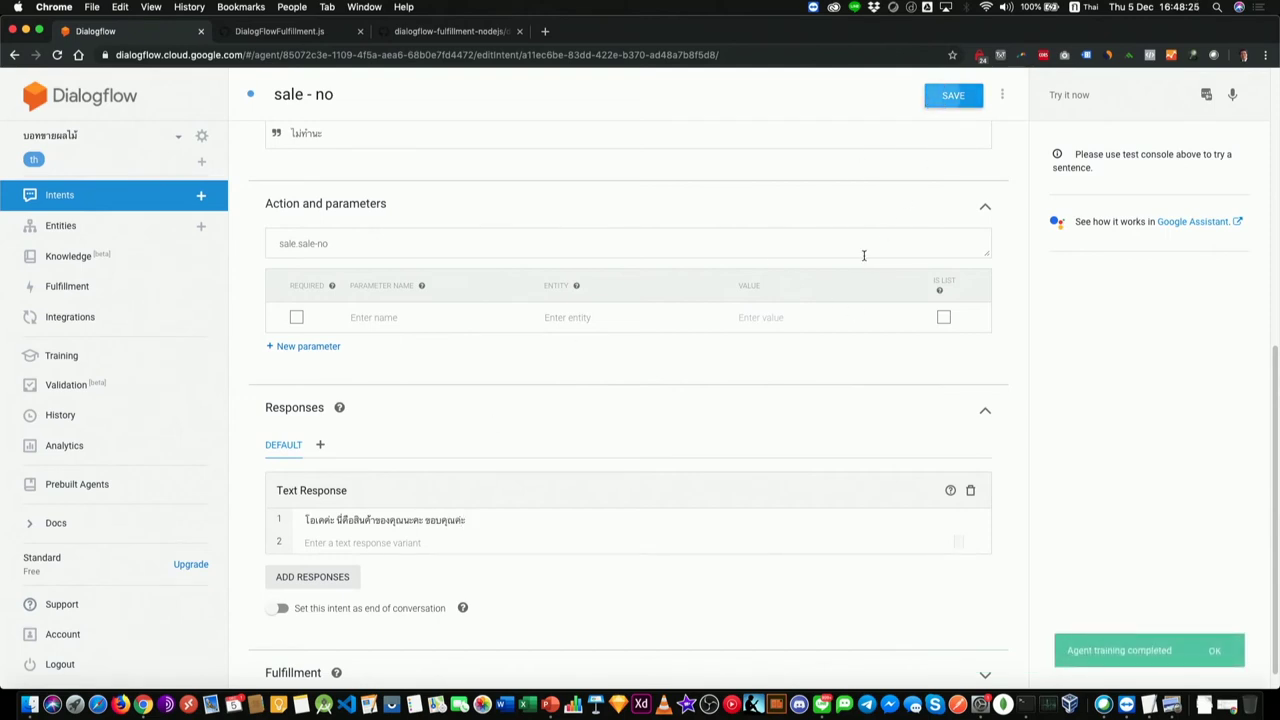
- Add a "yes" follow-up intent to the sale intent
left_click(80, 198)
left_click(305, 241)
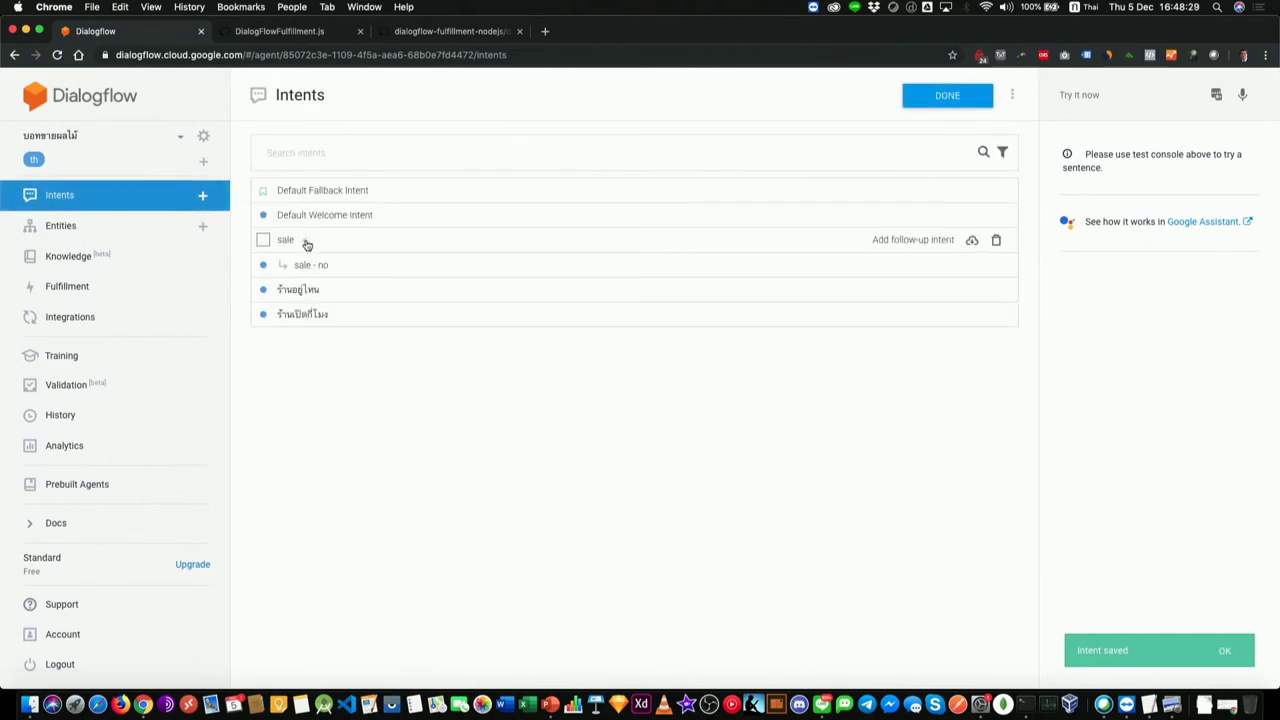
left_click(305, 242)
left_click(913, 241)
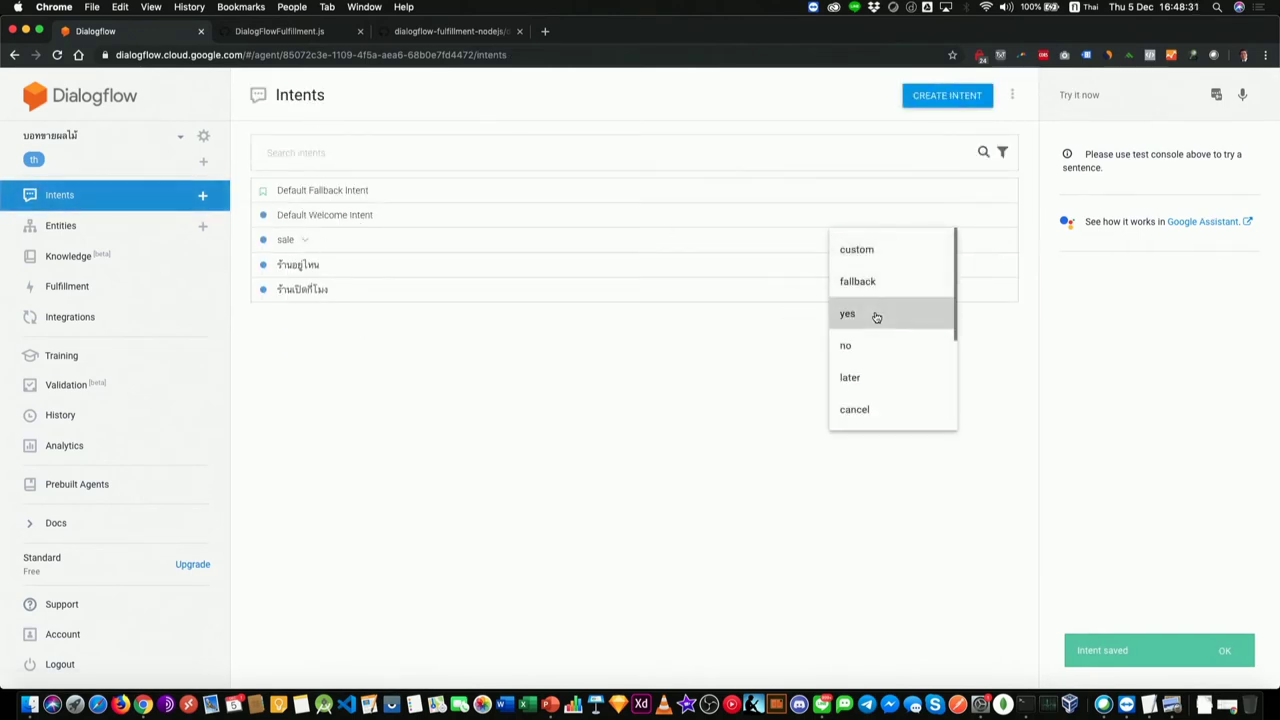
left_click(608, 480)
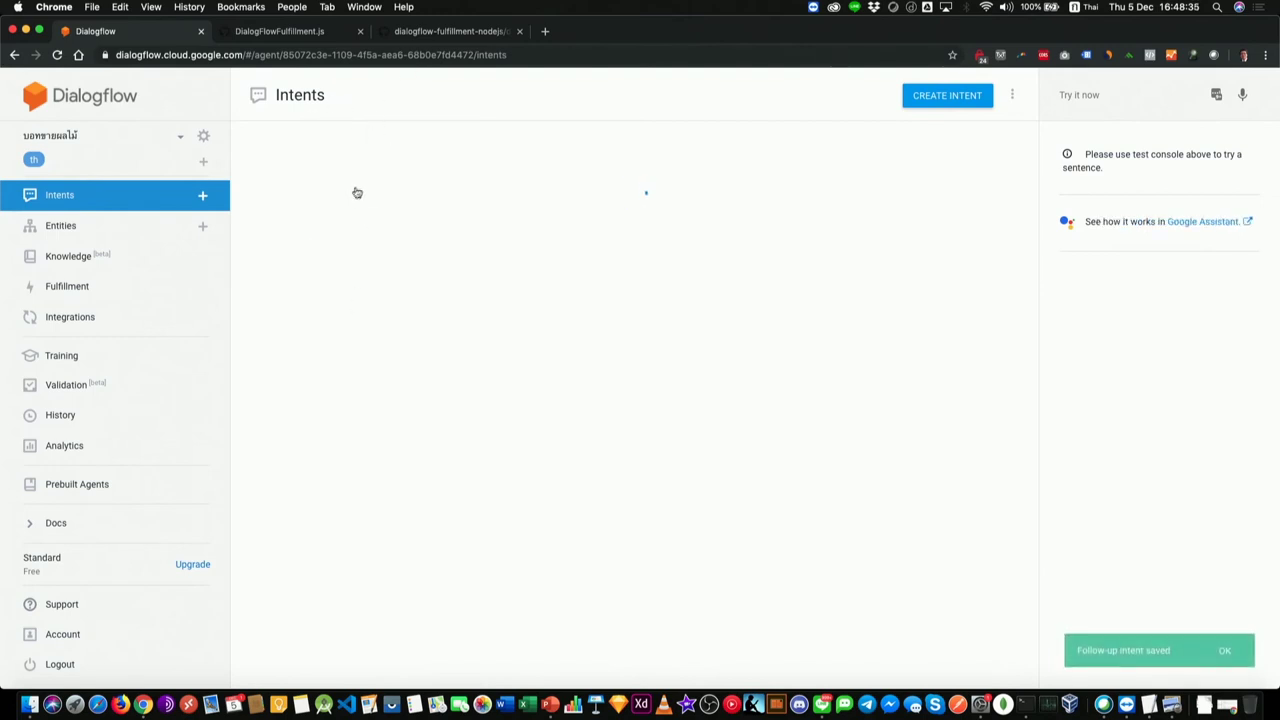
- Give the "sale - yes" intent the text response "คุณต้องการน้ำจิ้มแบบไหนคะ พริกเกลือ และ น้ำปลาหวาน??" and save it
left_click(318, 265)
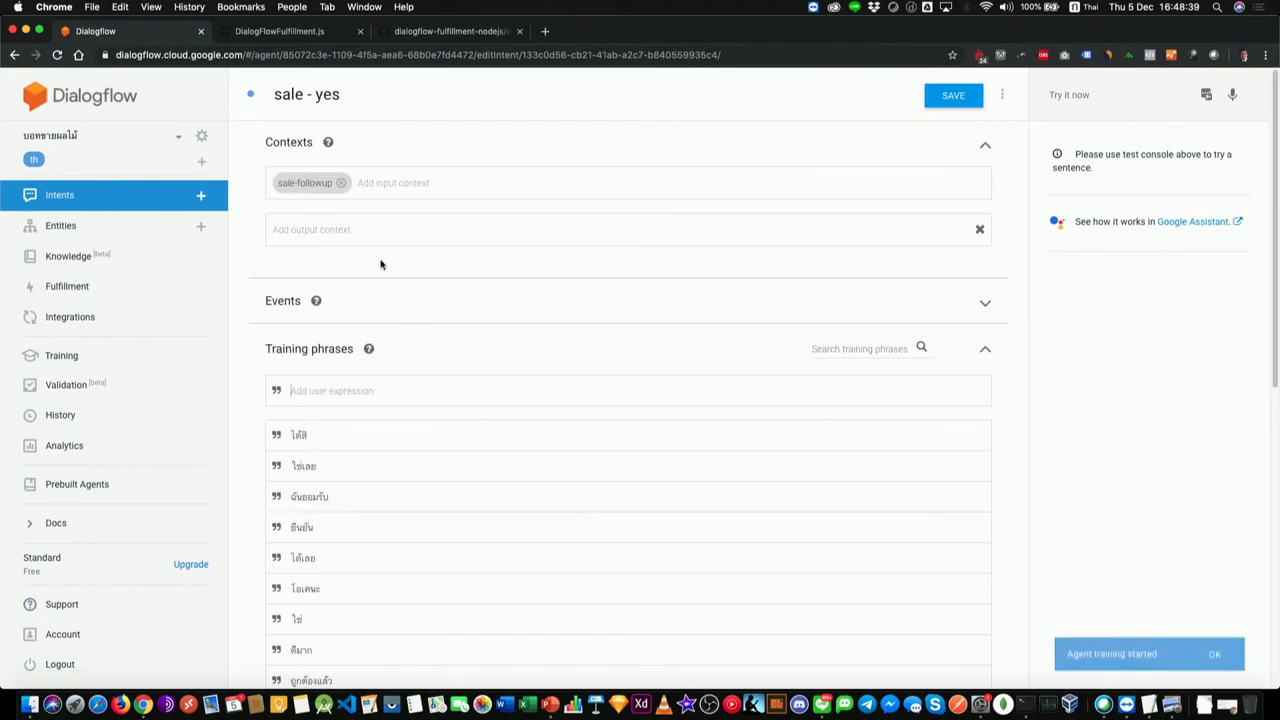
scroll(452, 372, "down", 2)
scroll(456, 371, "down", 5)
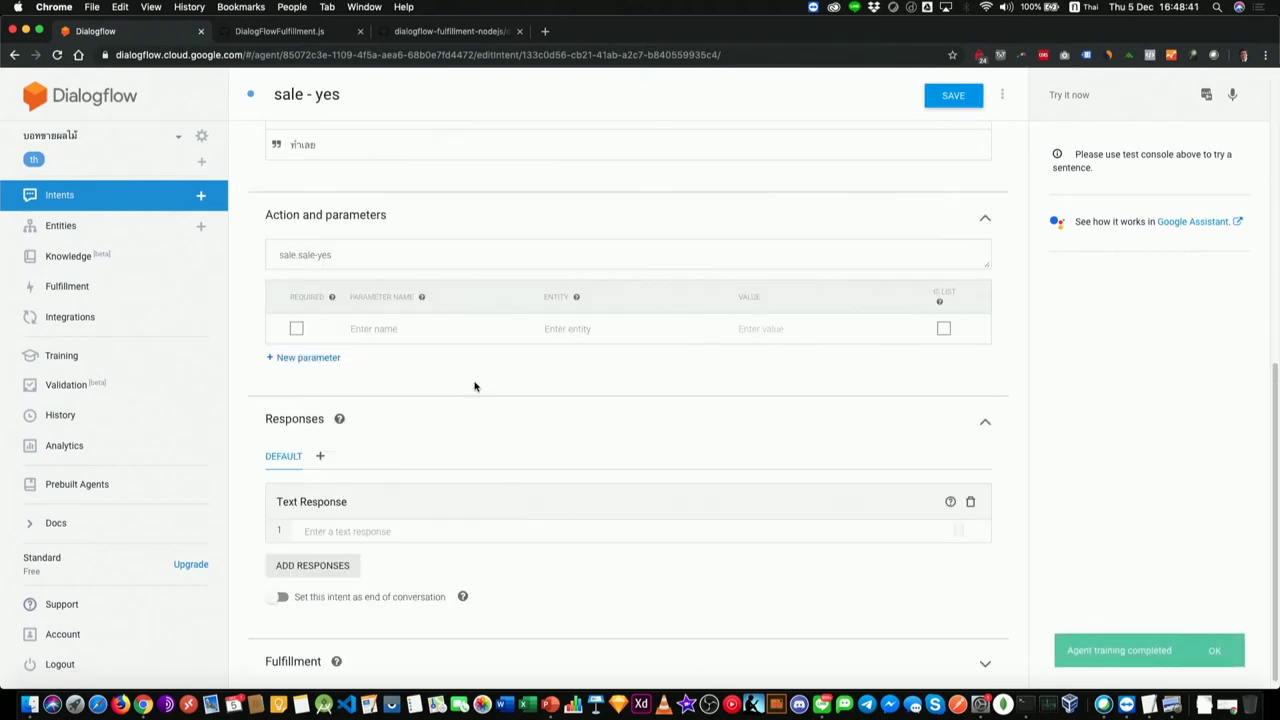
left_click(366, 518)
type("ค")
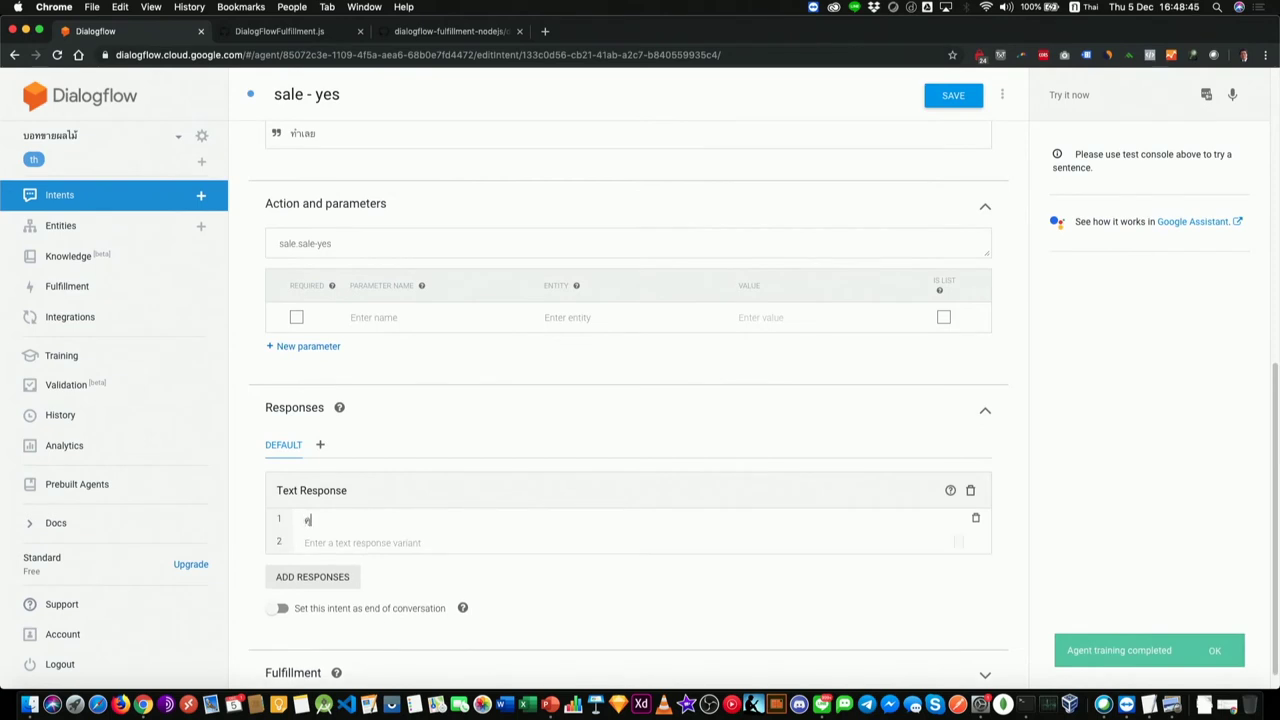
type("ุณต้องการน้ำจิ้มแบบไหนคะ")
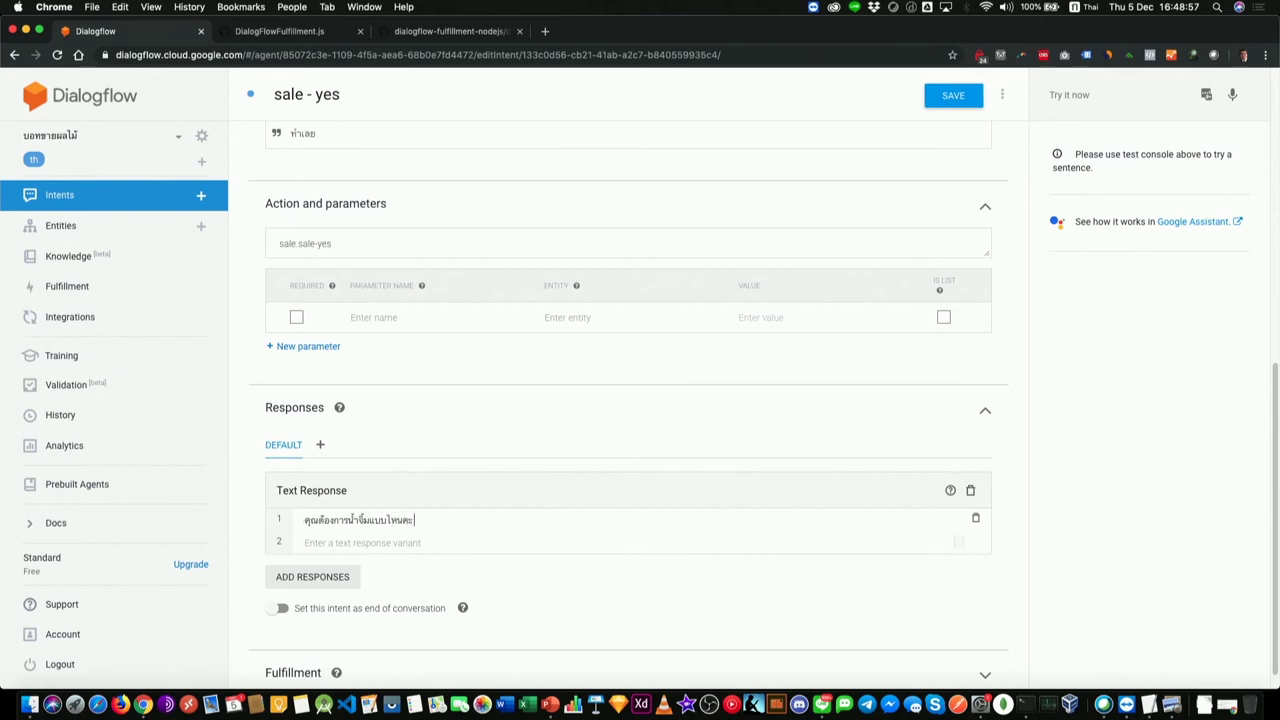
type("ที่")
type("ิก")
type("เกลือ และ น้ำป")
type("ลาหวาน")
key("ctrl+space")
type("??")
scroll(560, 268, "down", 1)
key("super+s")
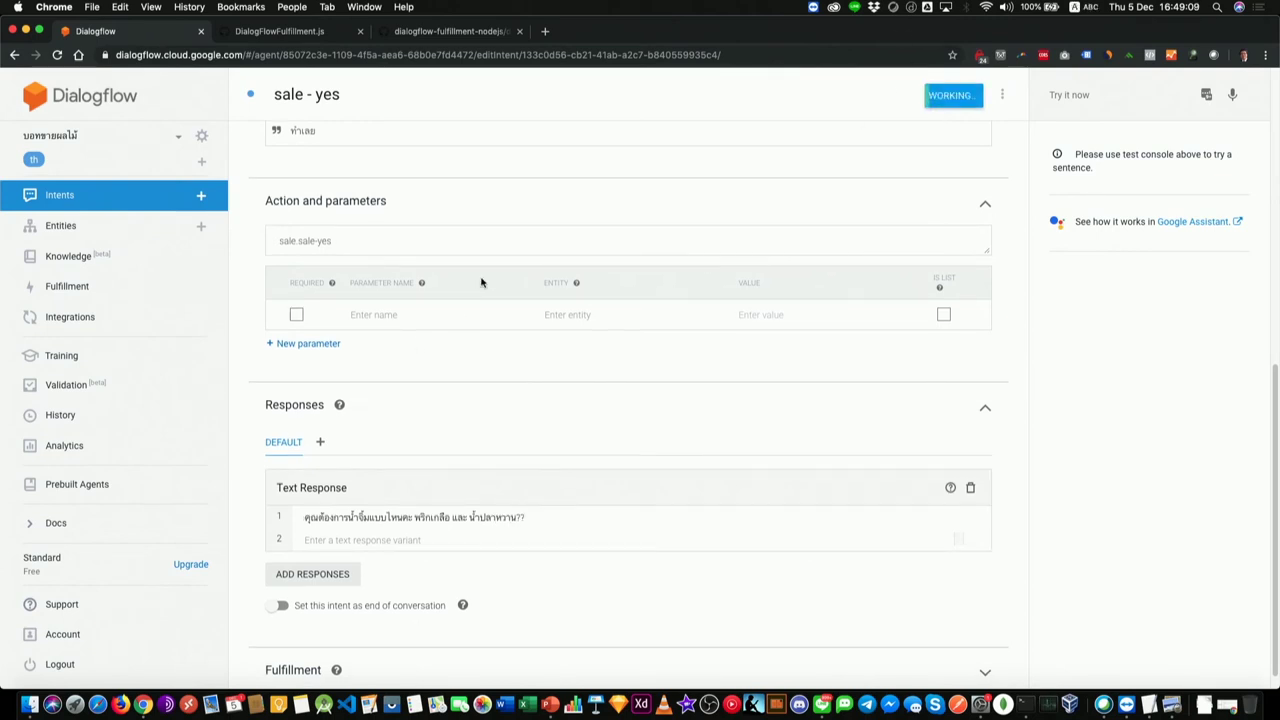
- Add a custom follow-up intent to the "sale - yes" intent
left_click(91, 196)
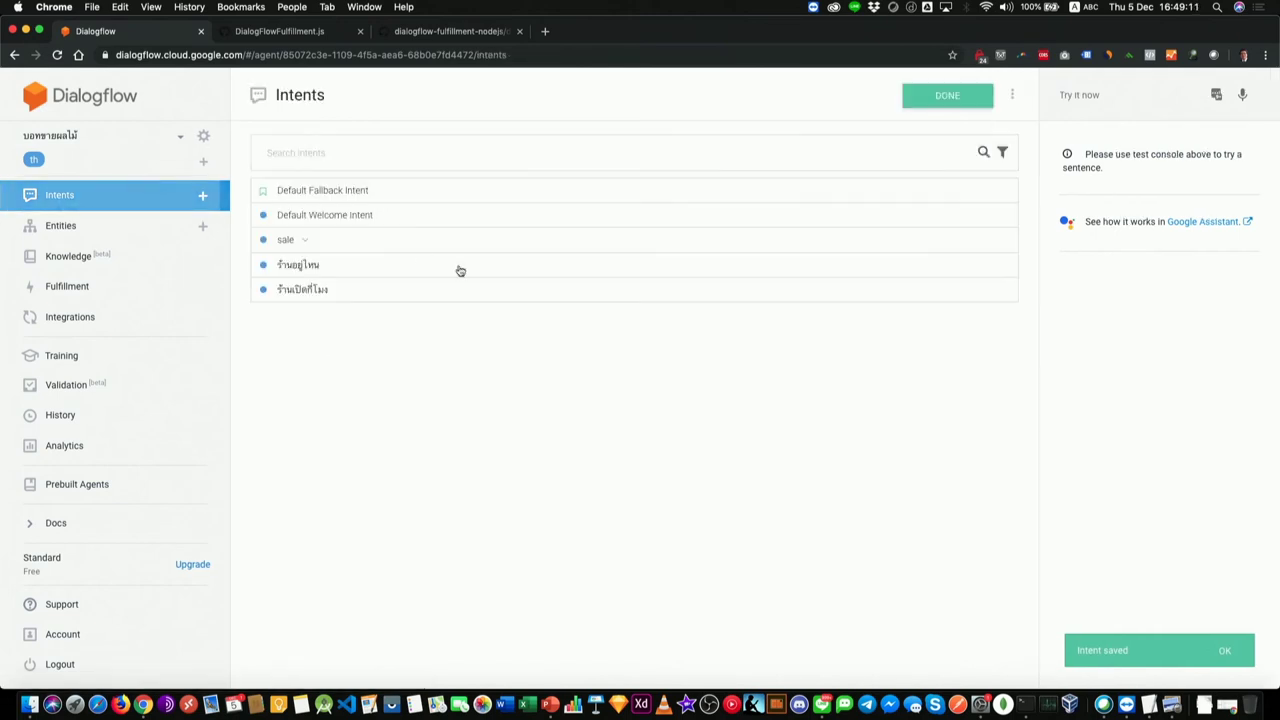
left_click(303, 243)
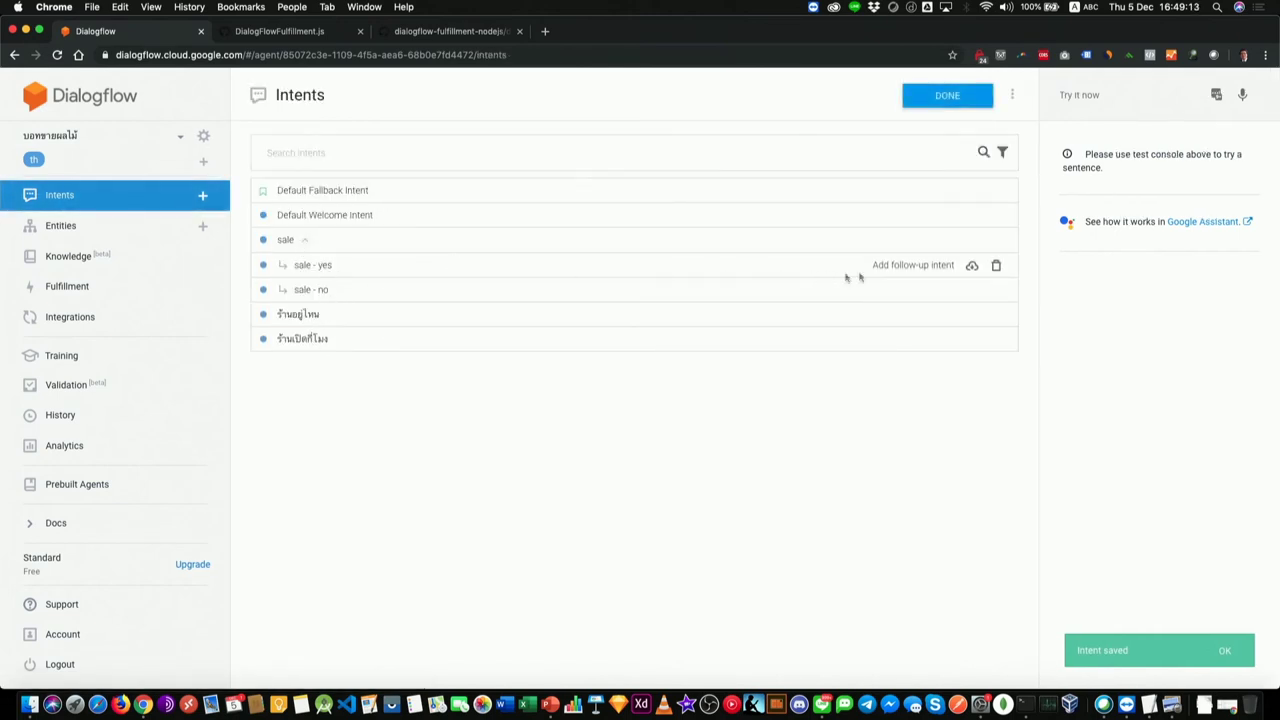
left_click(912, 268)
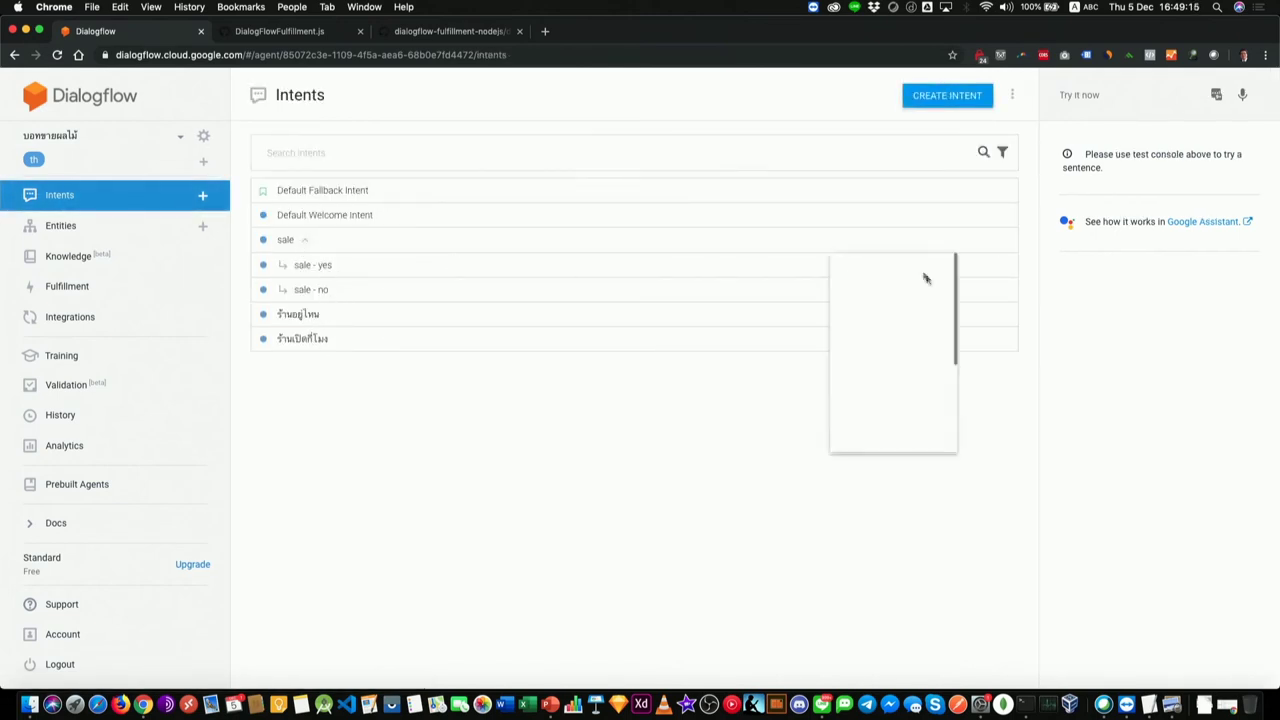
left_click(891, 285)
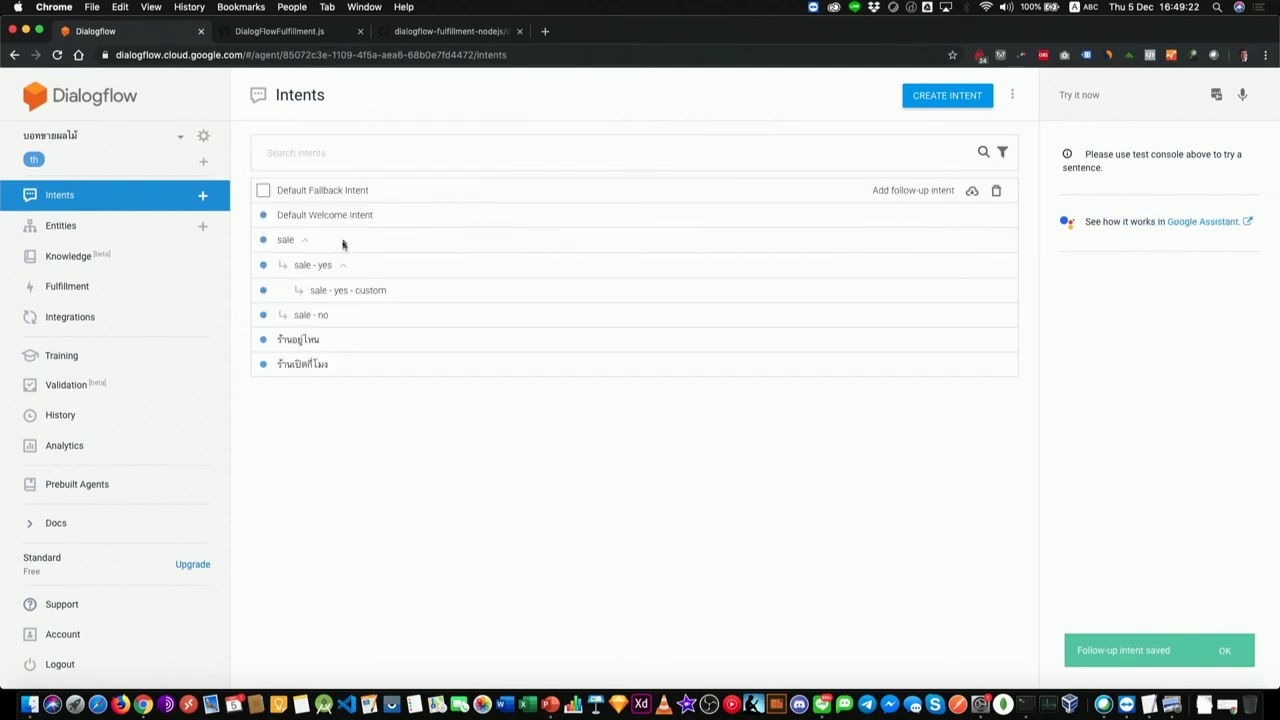
- Rename the custom follow-up intent as "sale - yes - spicy-salty"
left_click(383, 292)
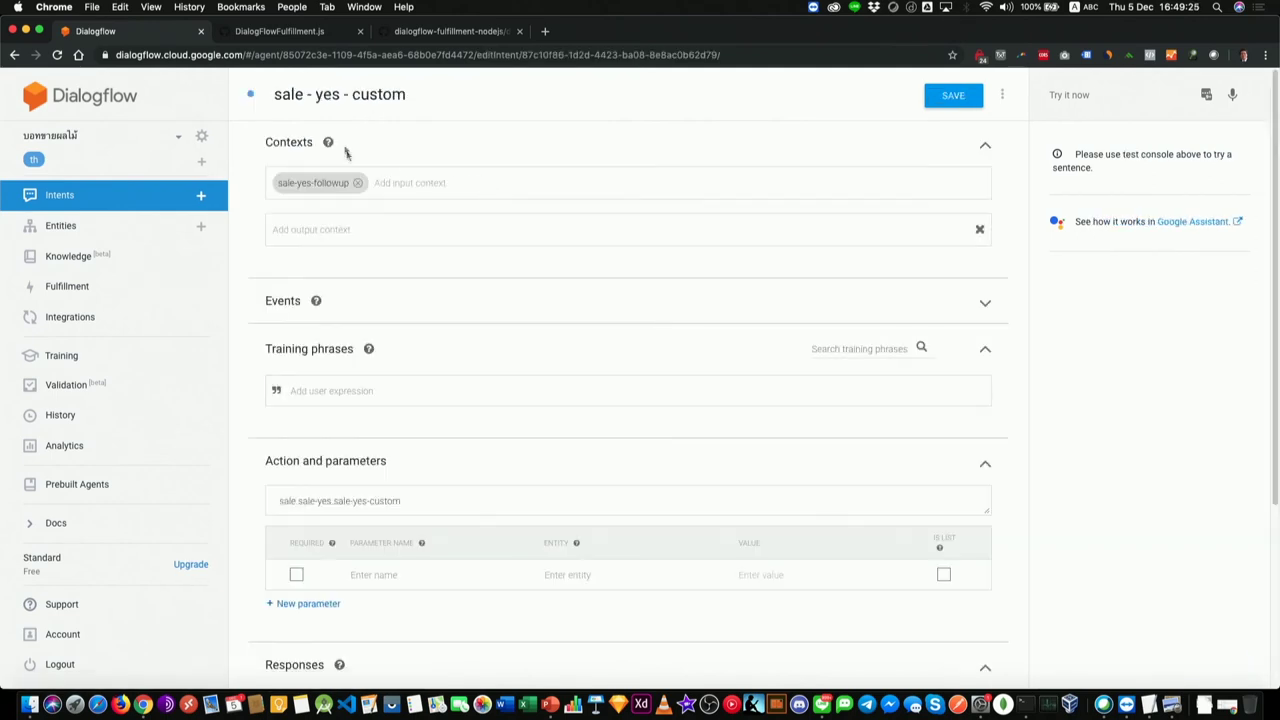
left_click(405, 95)
key("BackSpace")
key("BackSpace")
key("BackSpace")
key("BackSpace")
key("BackSpace")
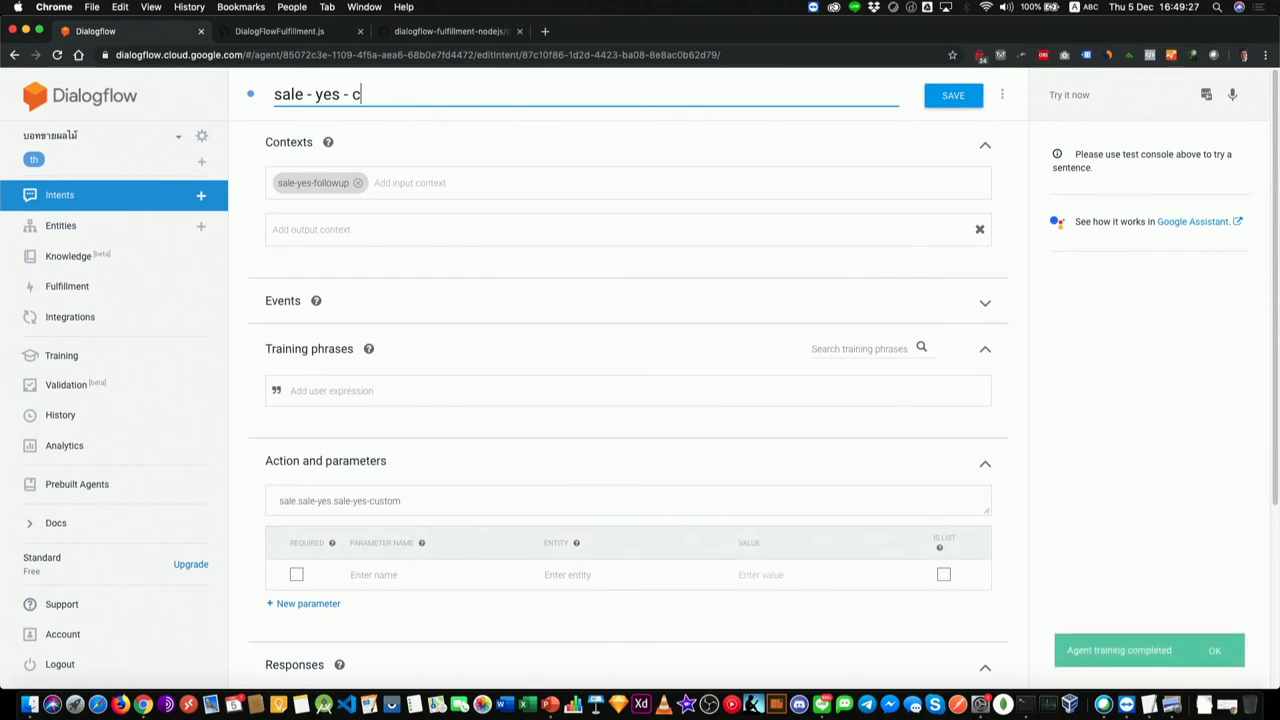
key("ctrl+space")
type("หยร")
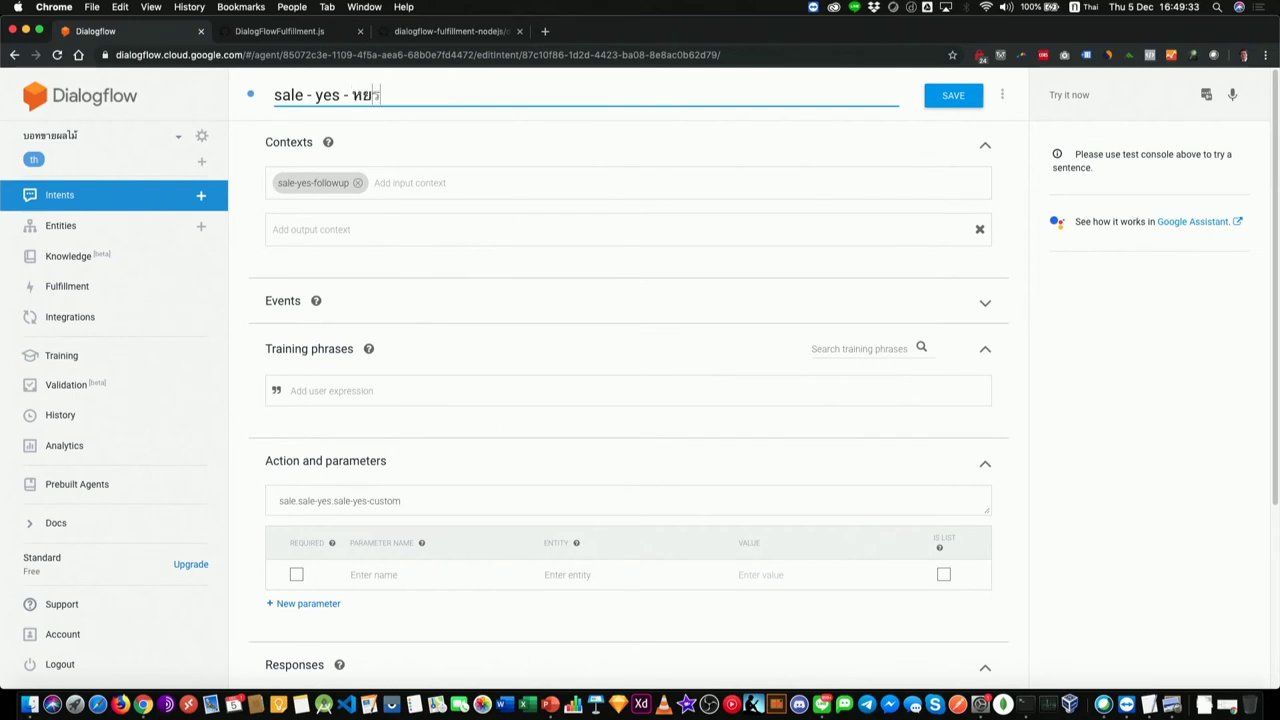
key("BackSpace")
key("BackSpace")
key("BackSpace")
key("ctrl+space")
type("spicy")
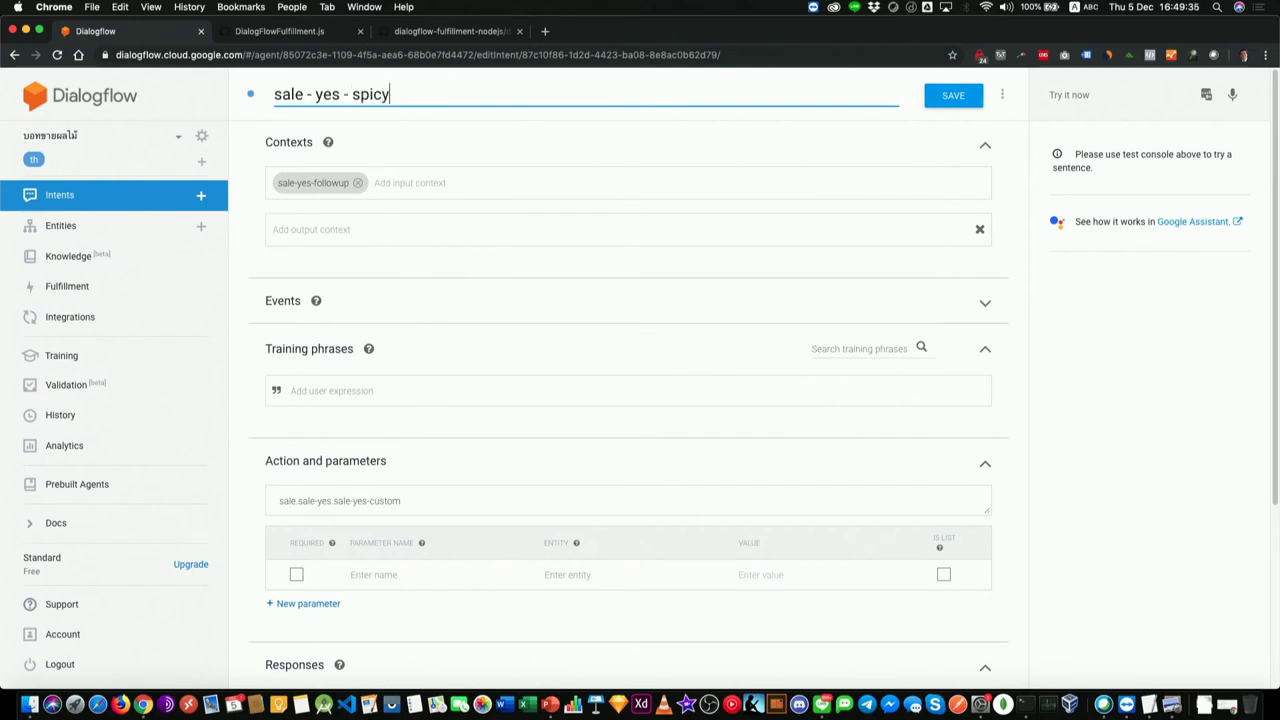
type("_s")
key("BackSpace")
type("salty")
left_click(571, 251)
- Add the training phrases "น้ำพริกเกลือ" and "พริกเกลือ" to the spicy-salty intent
scroll(571, 251, "down", 3)
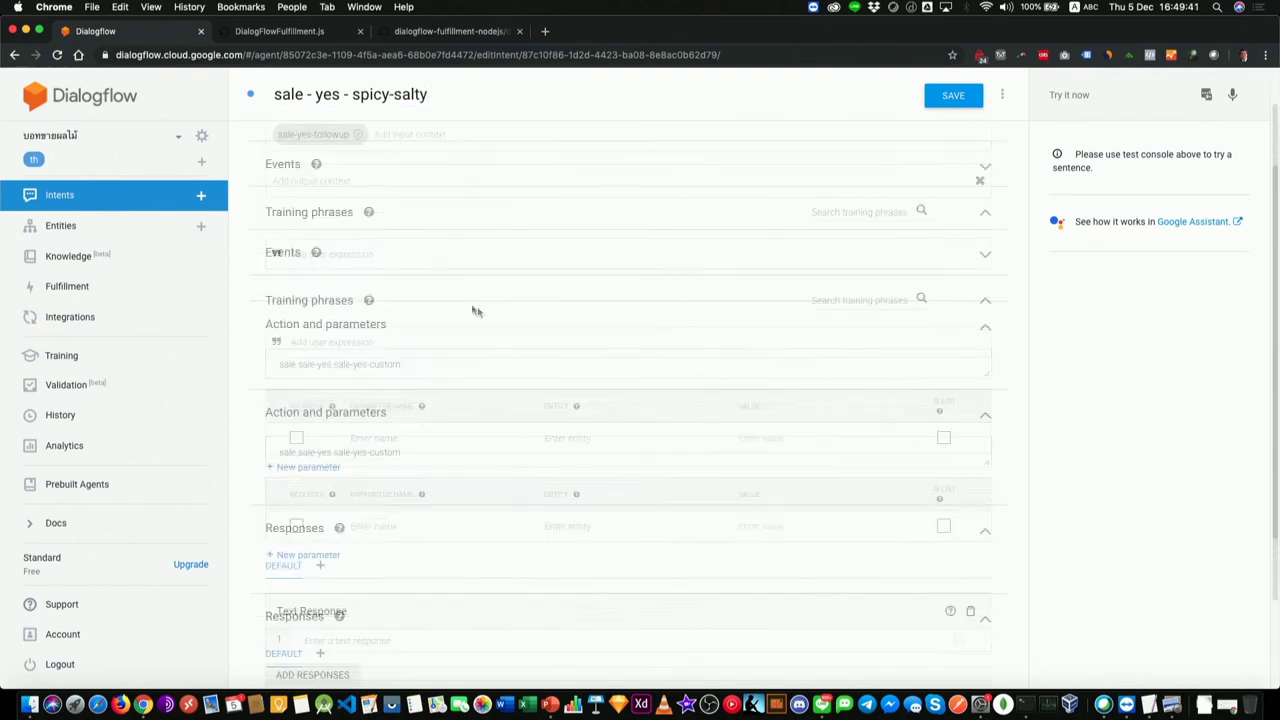
left_click(448, 258)
key("ctrl+space")
type("น้")
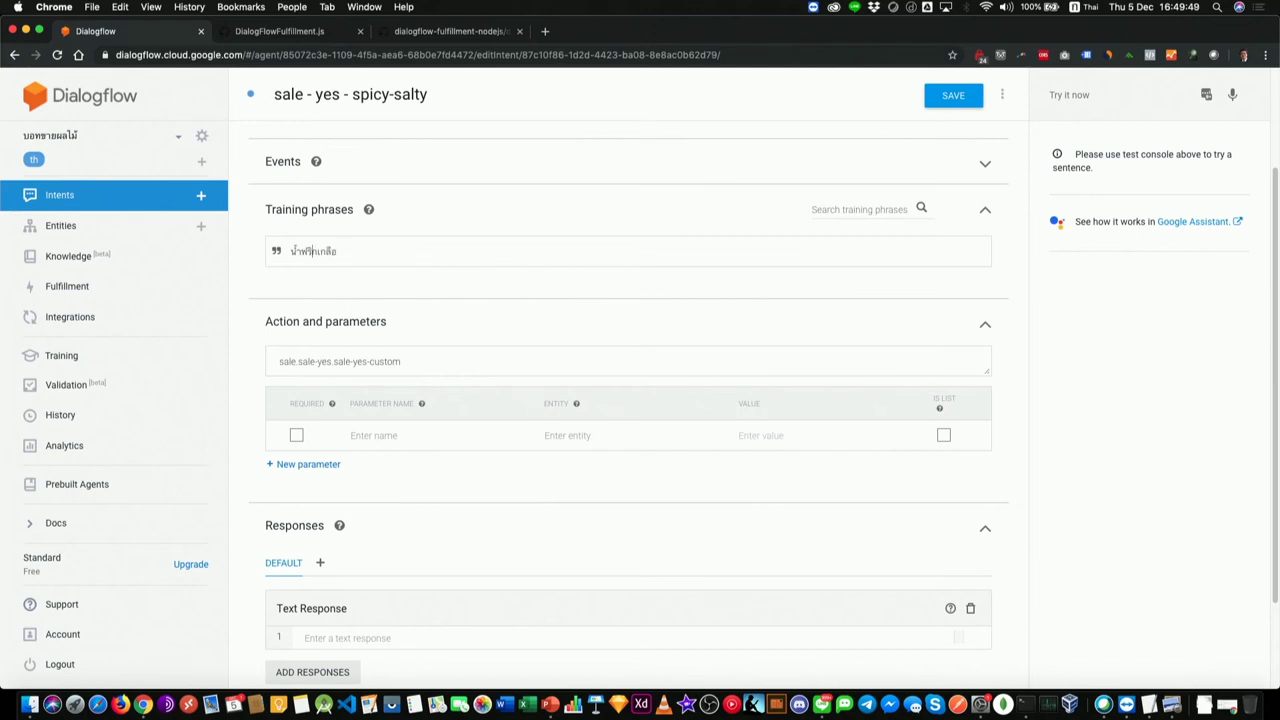
key("Return")
type("พริ")
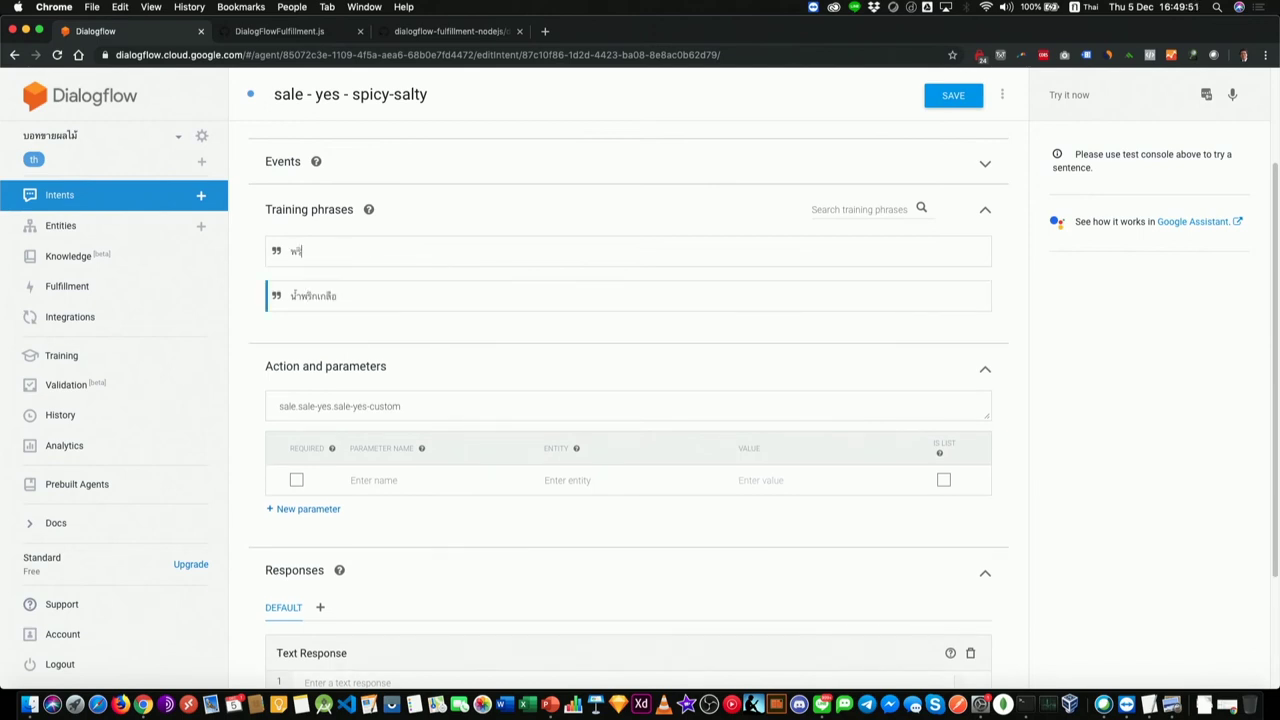
type("กเกลือ")
key("Return")
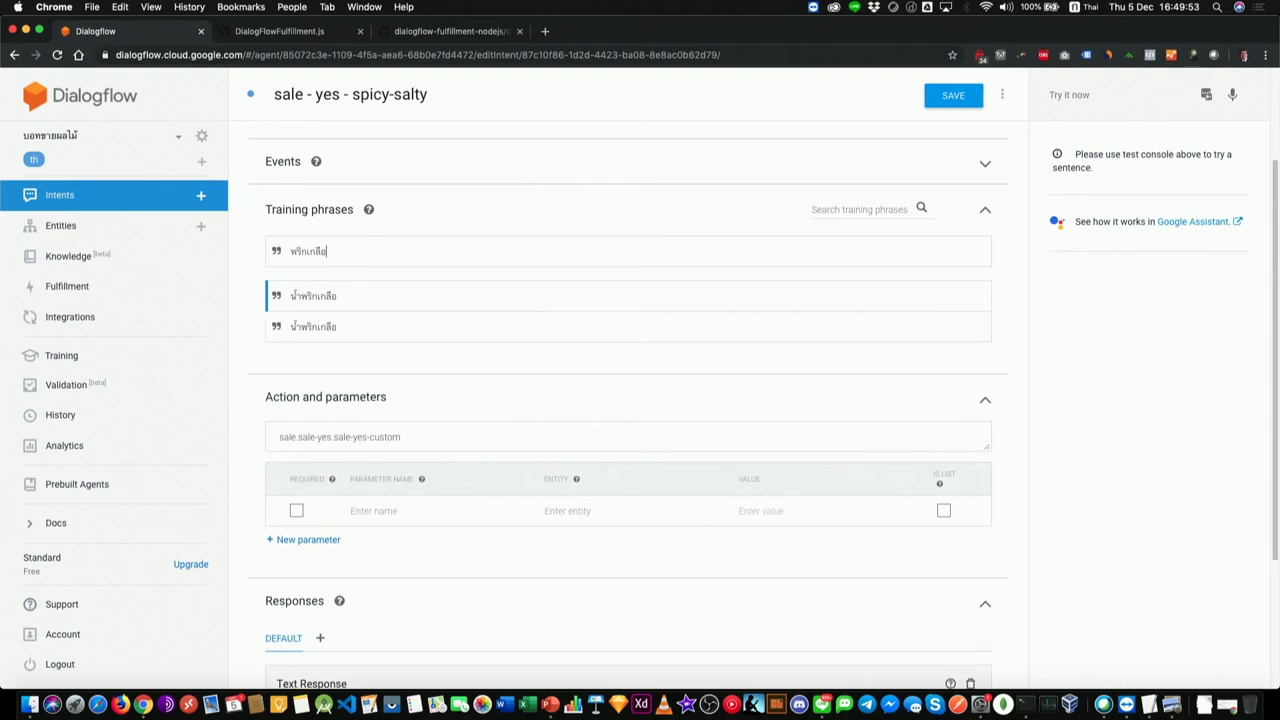
- Enter the spicy-salty intent's text response "นี่ค่ะ น้ำพริกเกลือ ใส่ลงในถุงให้แล้วนะคะ", copy that text and save the intent
scroll(470, 410, "down", 3)
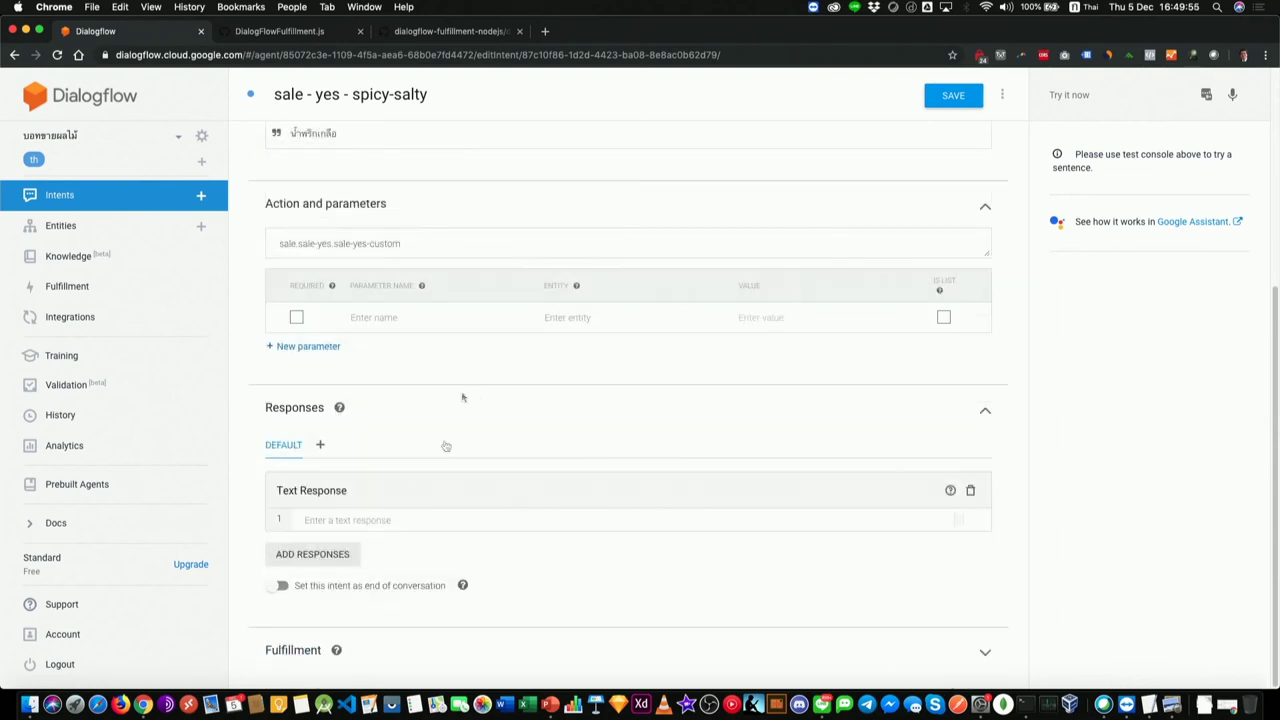
left_click(326, 520)
type("มีค่ะ")
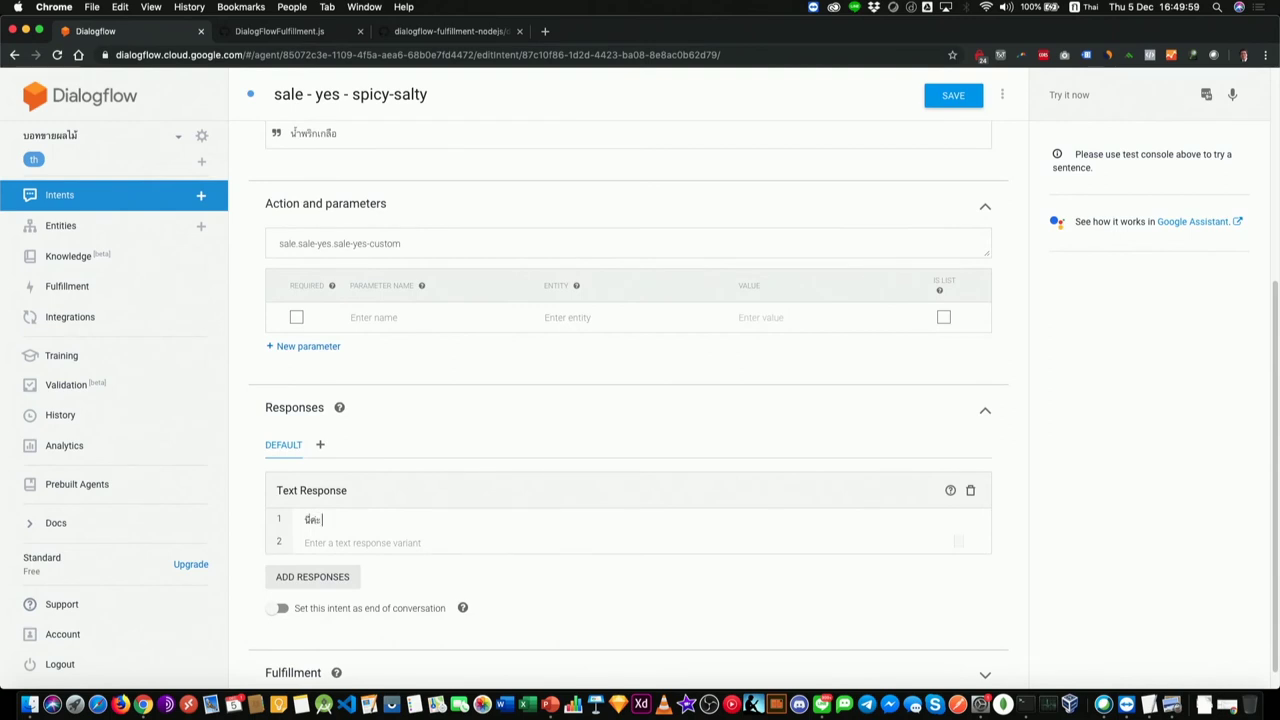
key("BackSpace")
type("พริกเกลือ ใส่")
key("BackSpace")
key("BackSpace")
type("นถุงให้แล้วนะคะ")
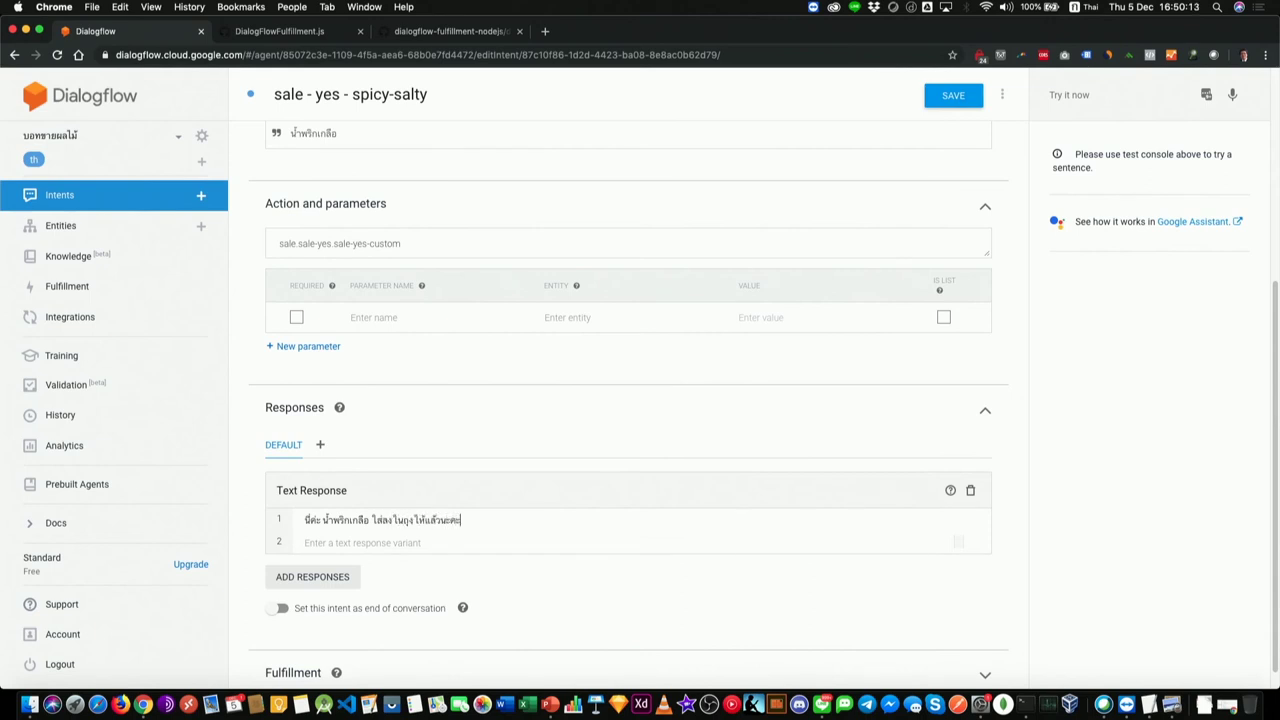
key("super+a")
key("super+c")
left_click(952, 95)
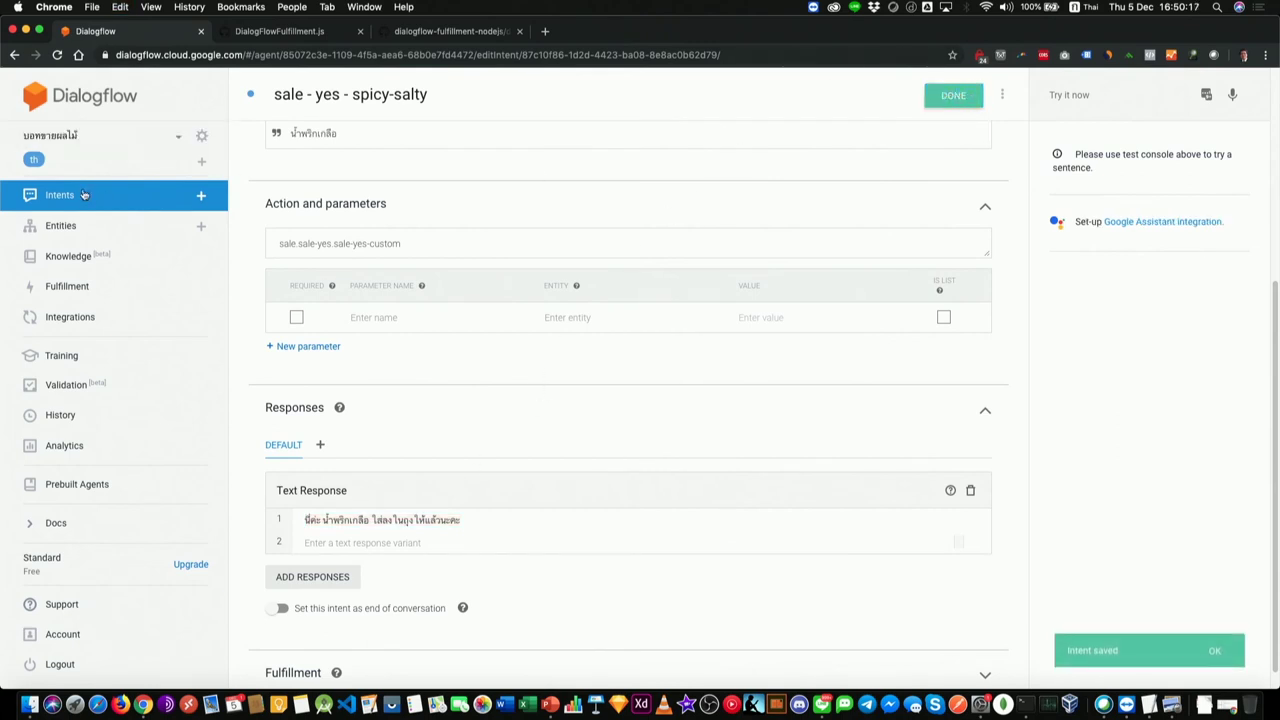
- Add a second custom follow-up intent under the "sale - yes" intent
key("super+bracketleft")
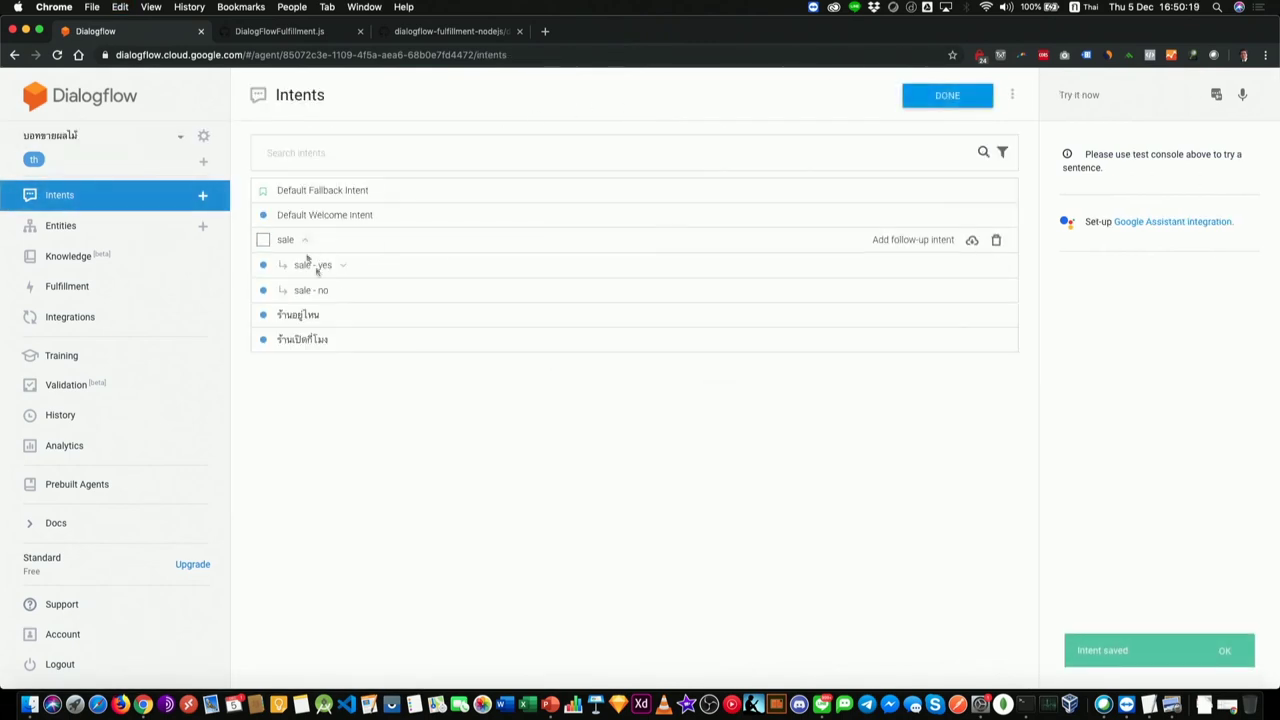
left_click(344, 266)
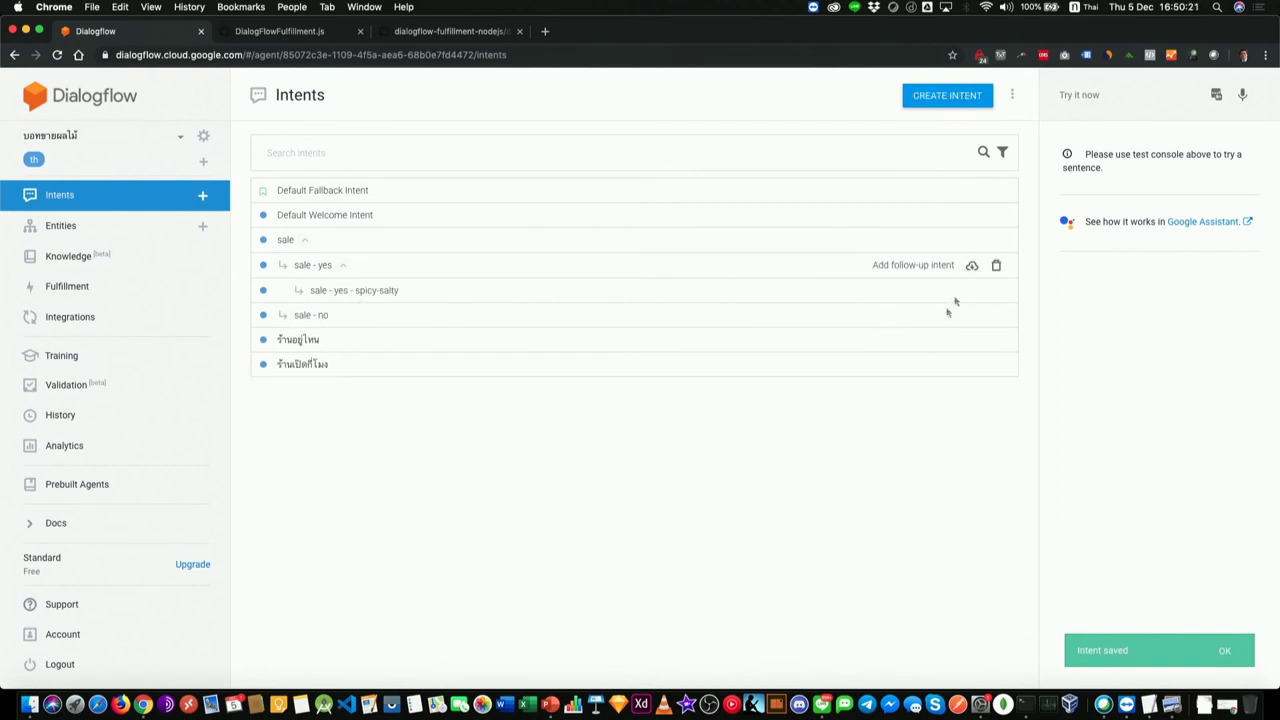
left_click(971, 266)
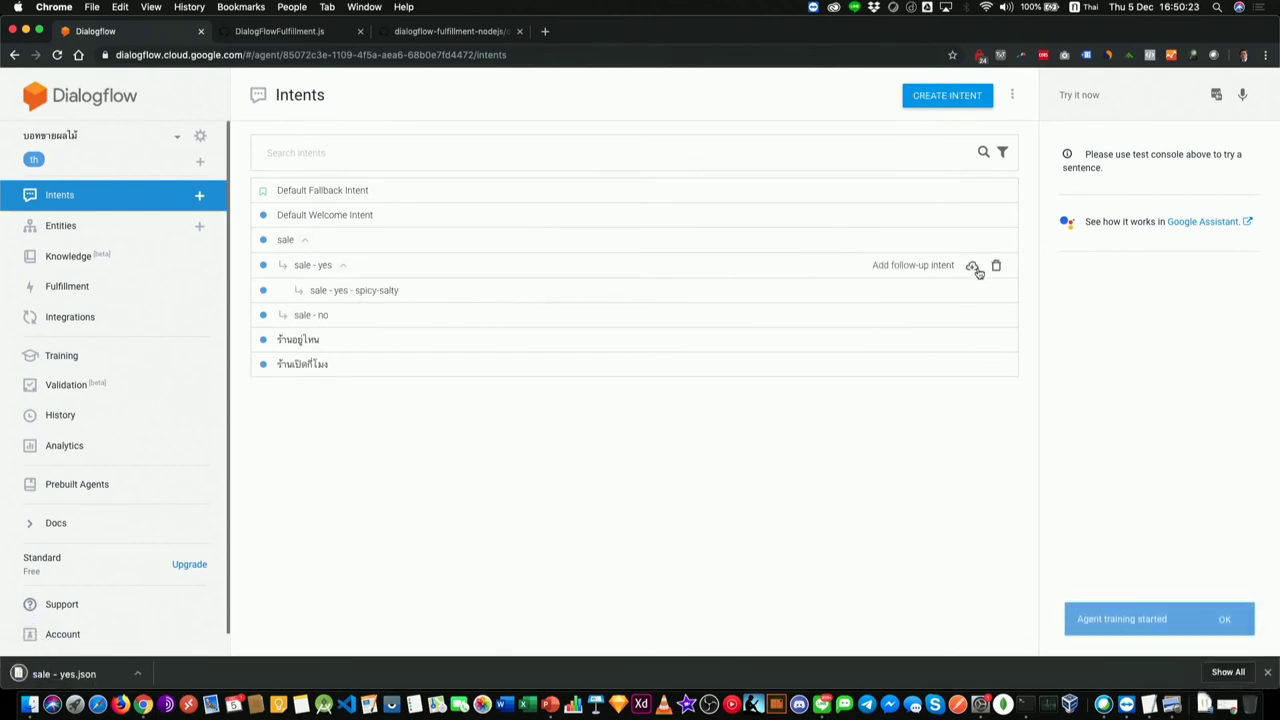
left_click(940, 266)
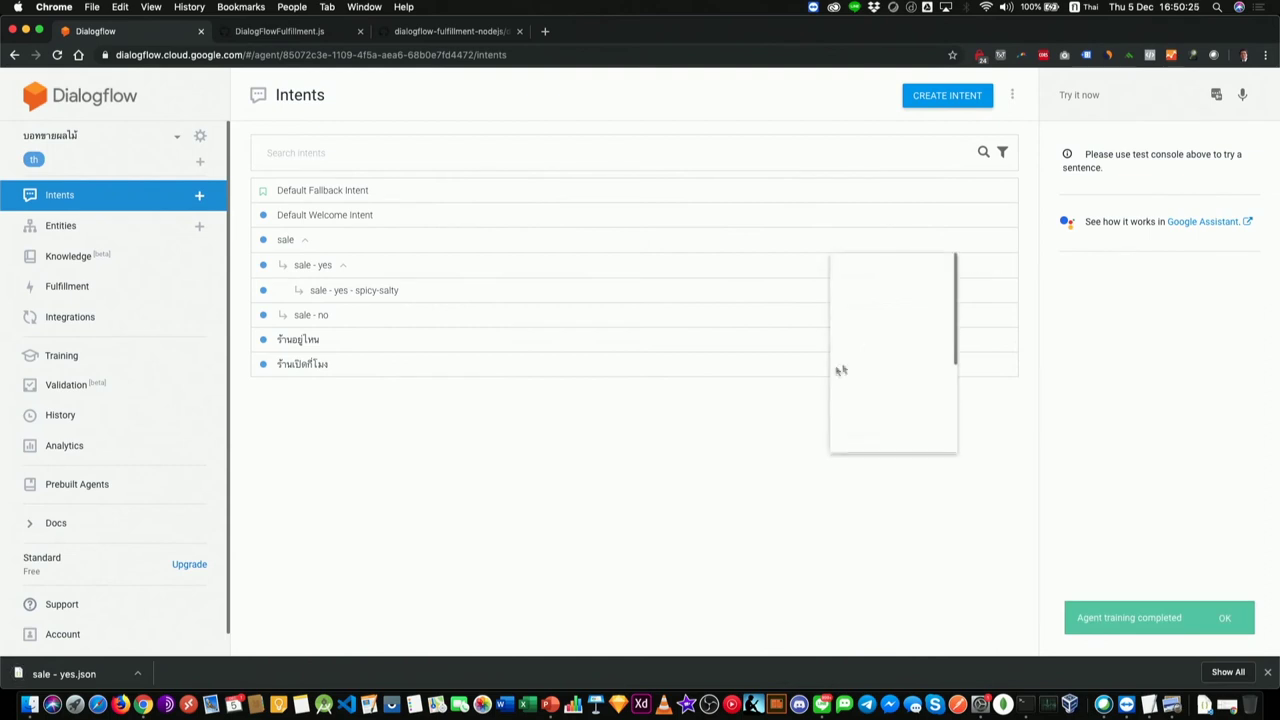
left_click(866, 280)
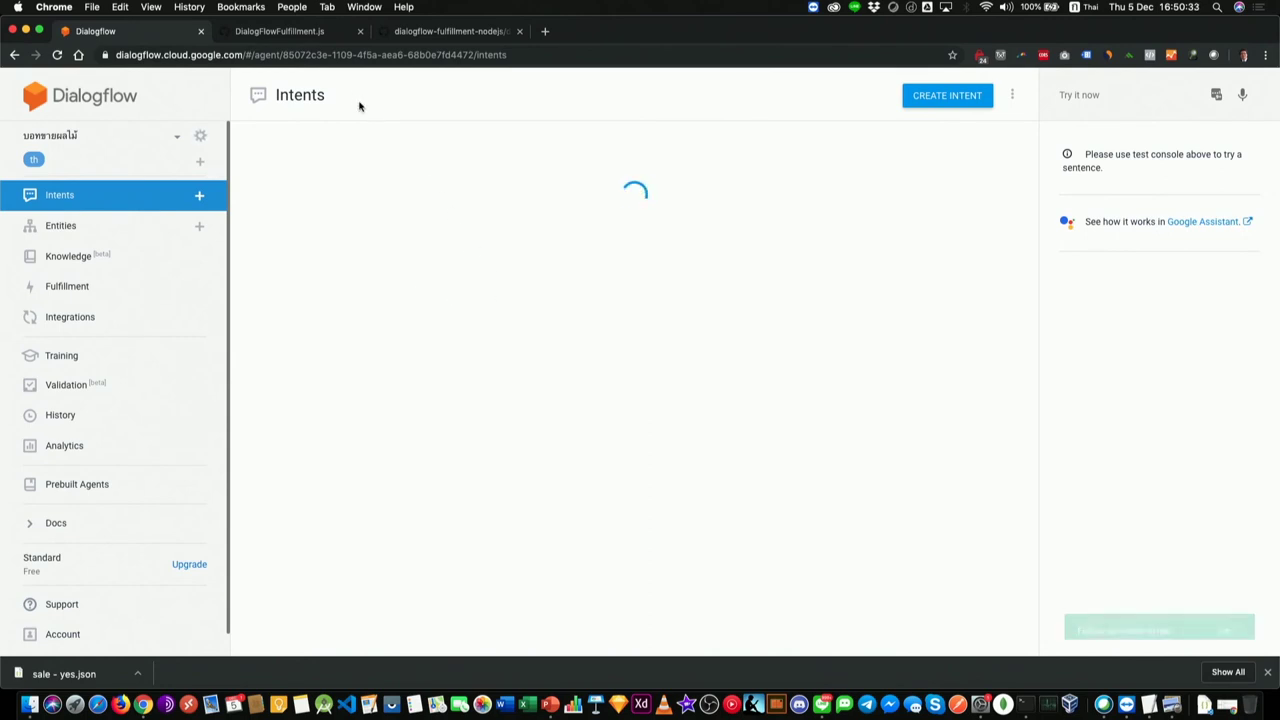
- Rename the new custom follow-up intent as "sale - yes - sweet-fish-sauce"
double_click(470, 93)
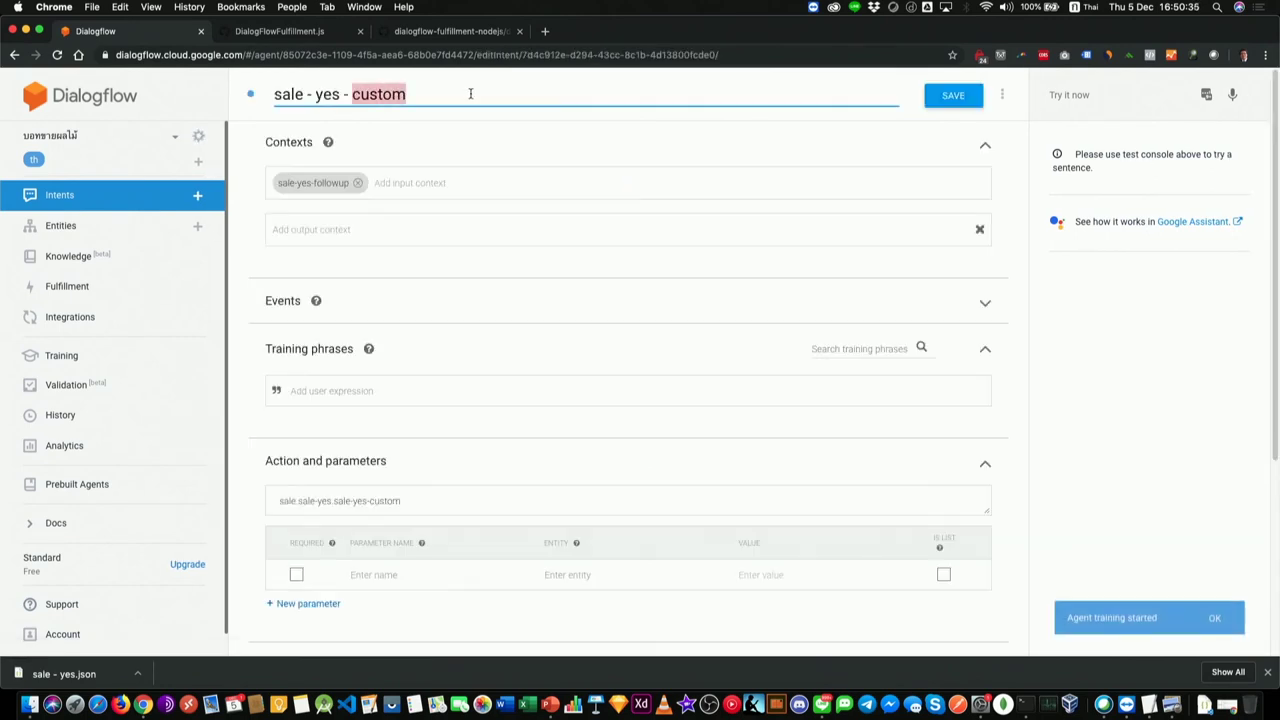
type("หยร")
key("BackSpace")
key("BackSpace")
key("BackSpace")
key("ctrl+space")
type("s")
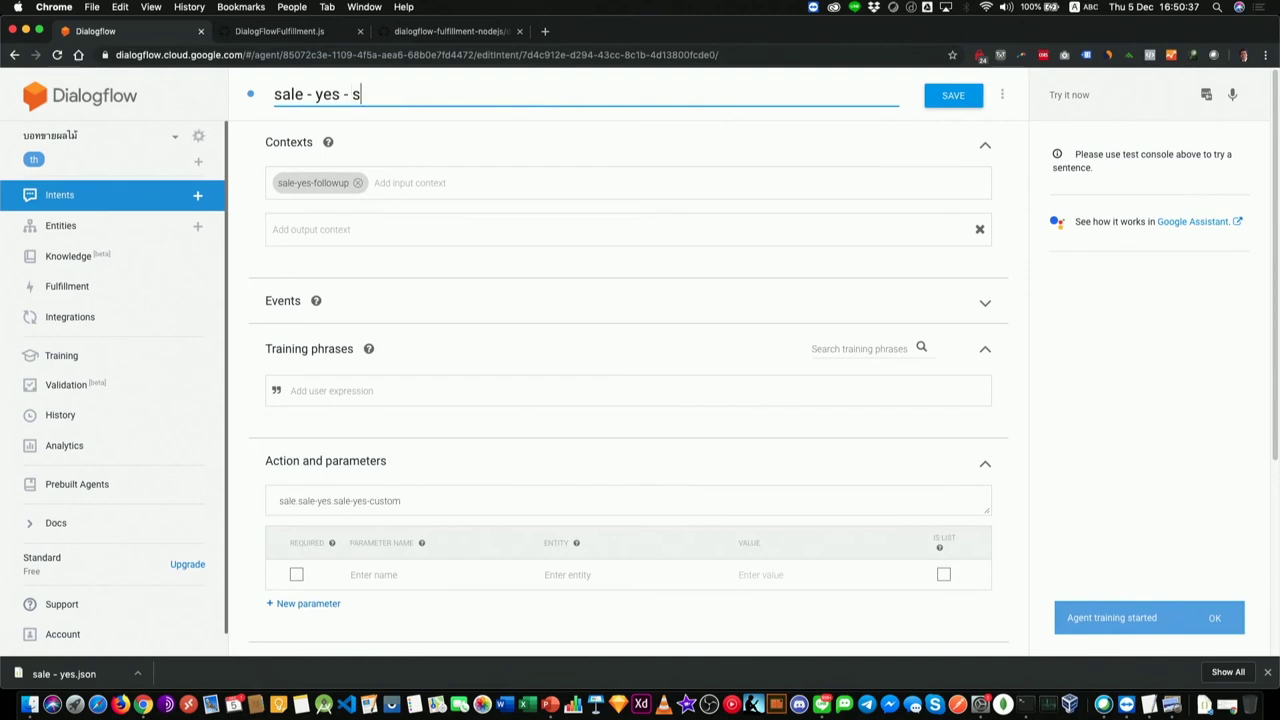
type("weet-fui")
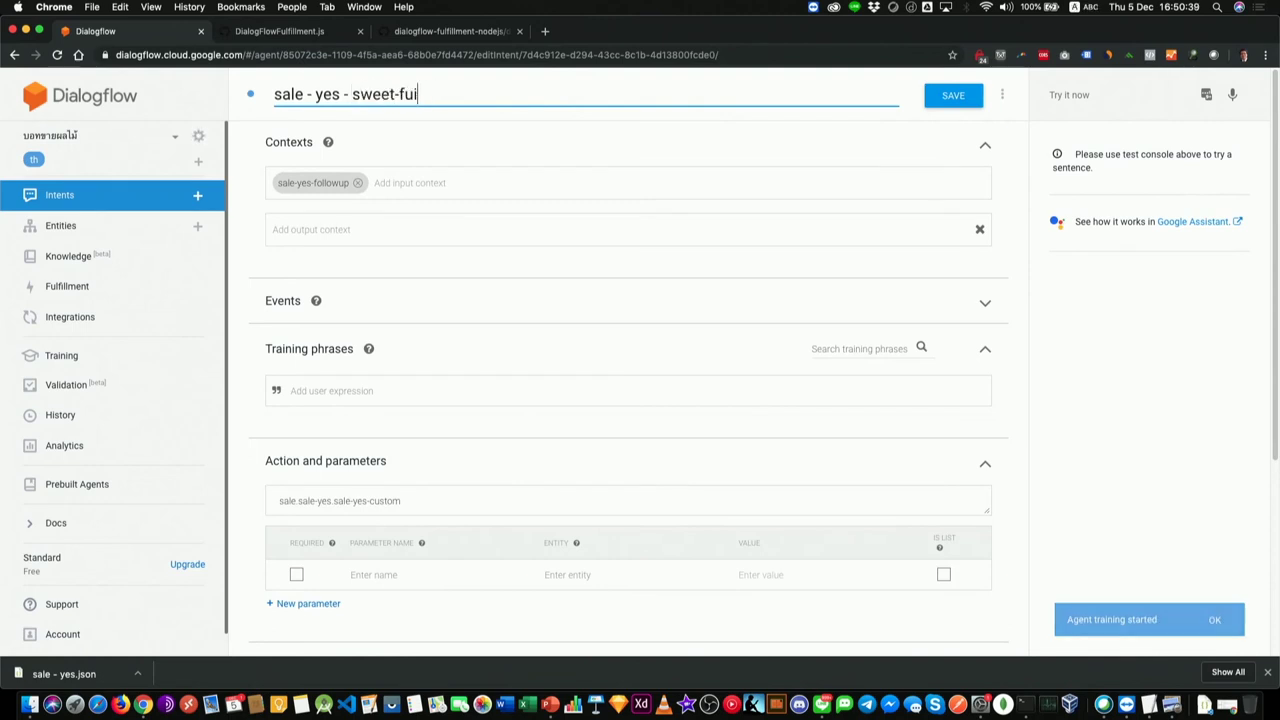
type("s")
key("BackSpace")
key("BackSpace")
key("BackSpace")
type("ish0")
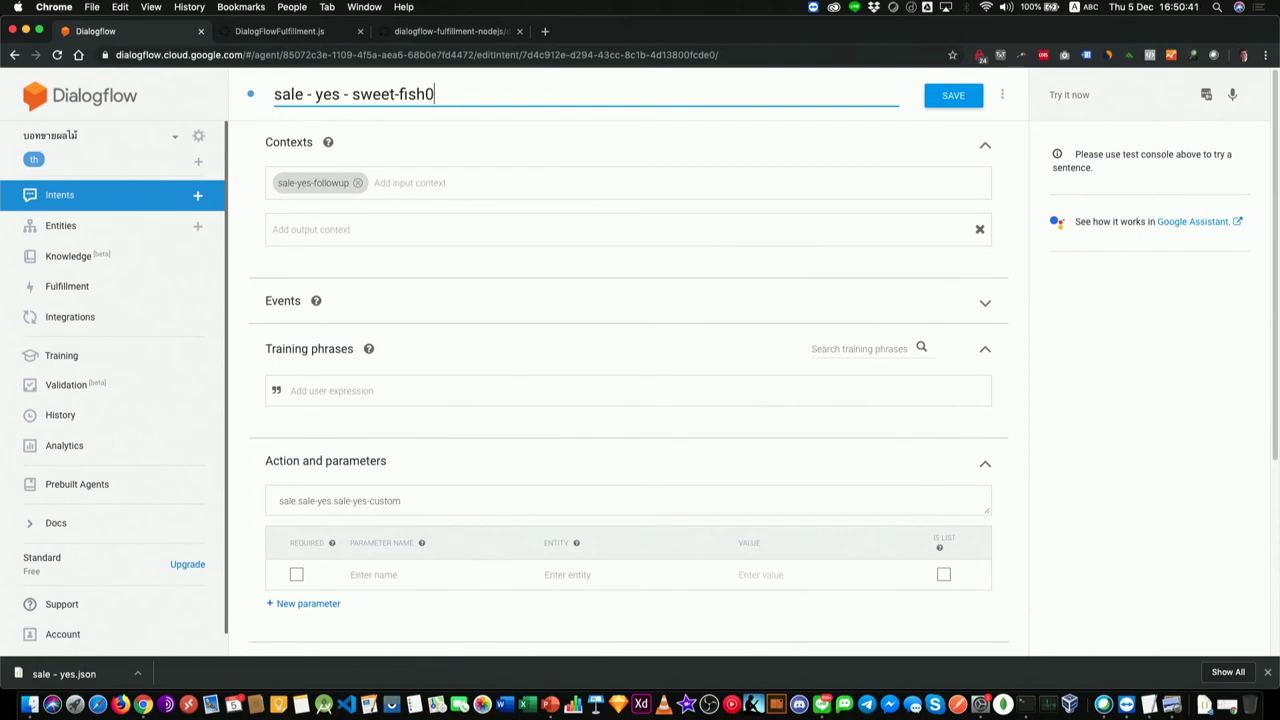
key("BackSpace")
type("-saus")
key("BackSpace")
type("ce")
left_click(500, 306)
- Paste the copied text response and replace its sauce name so it reads "นี่ค่ะ น้ำปลาหวาน ใส่ลงในถุงให้แล้วนะคะ"
scroll(408, 453, "down", 5)
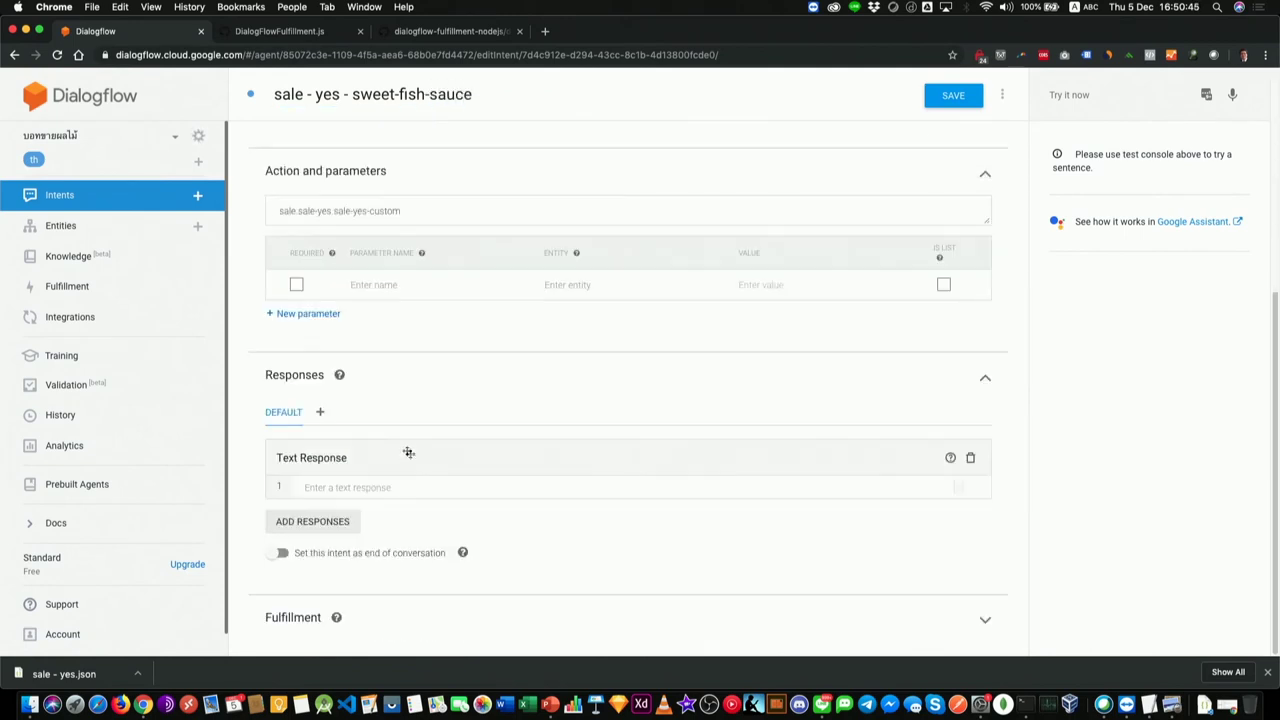
left_click(445, 489)
key("super+v")
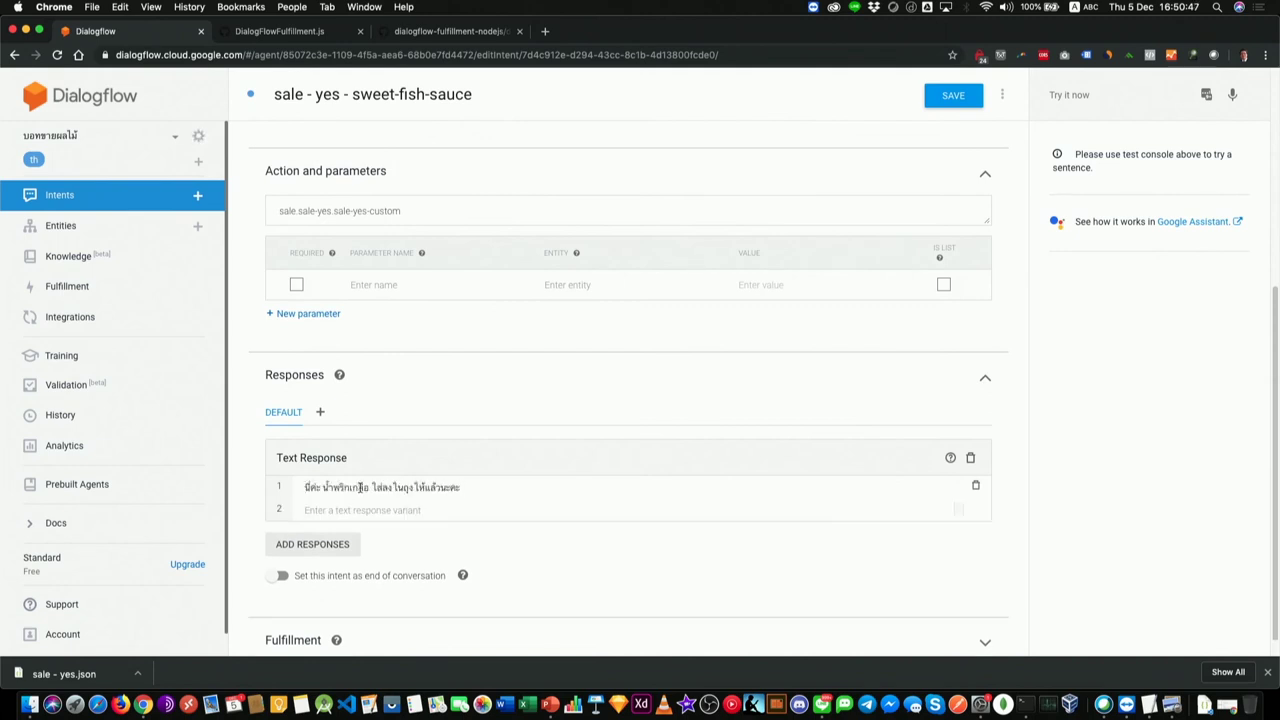
double_click(356, 487)
key("BackSpace")
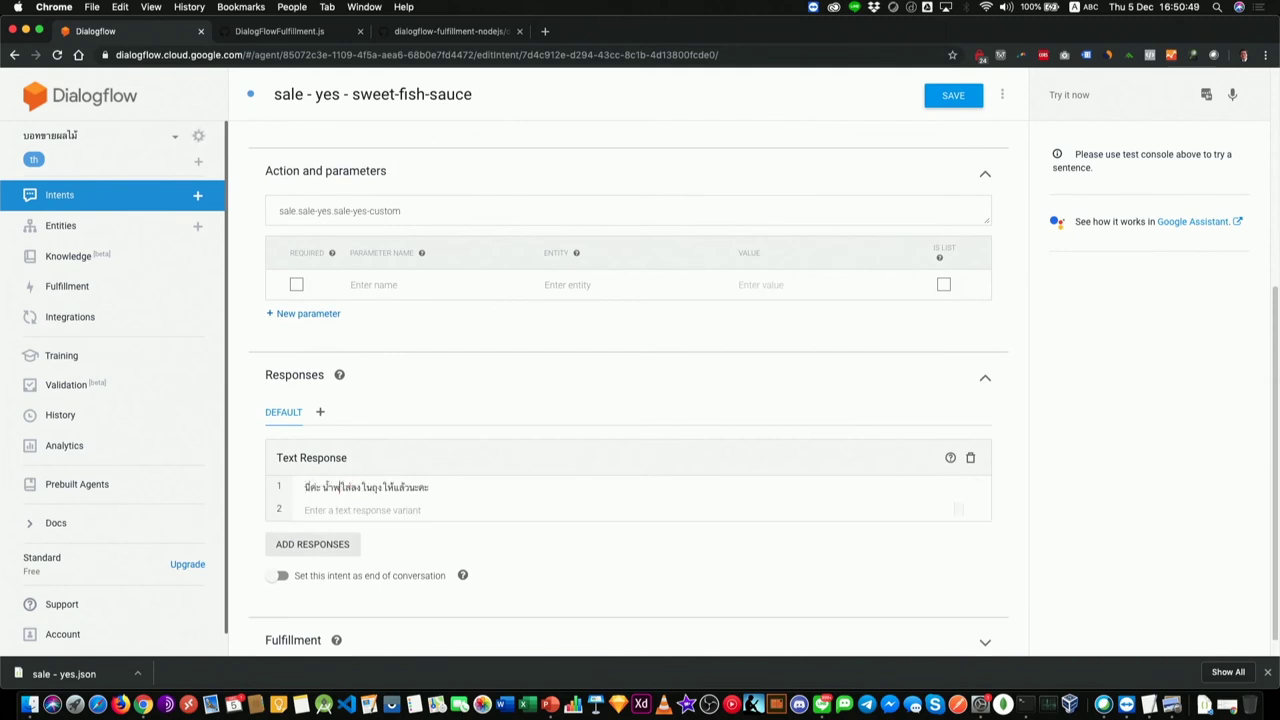
key("BackSpace")
key("BackSpace")
key("BackSpace")
key("BackSpace")
key("ctrl+space")
type("ปลา")
type("หวาน")
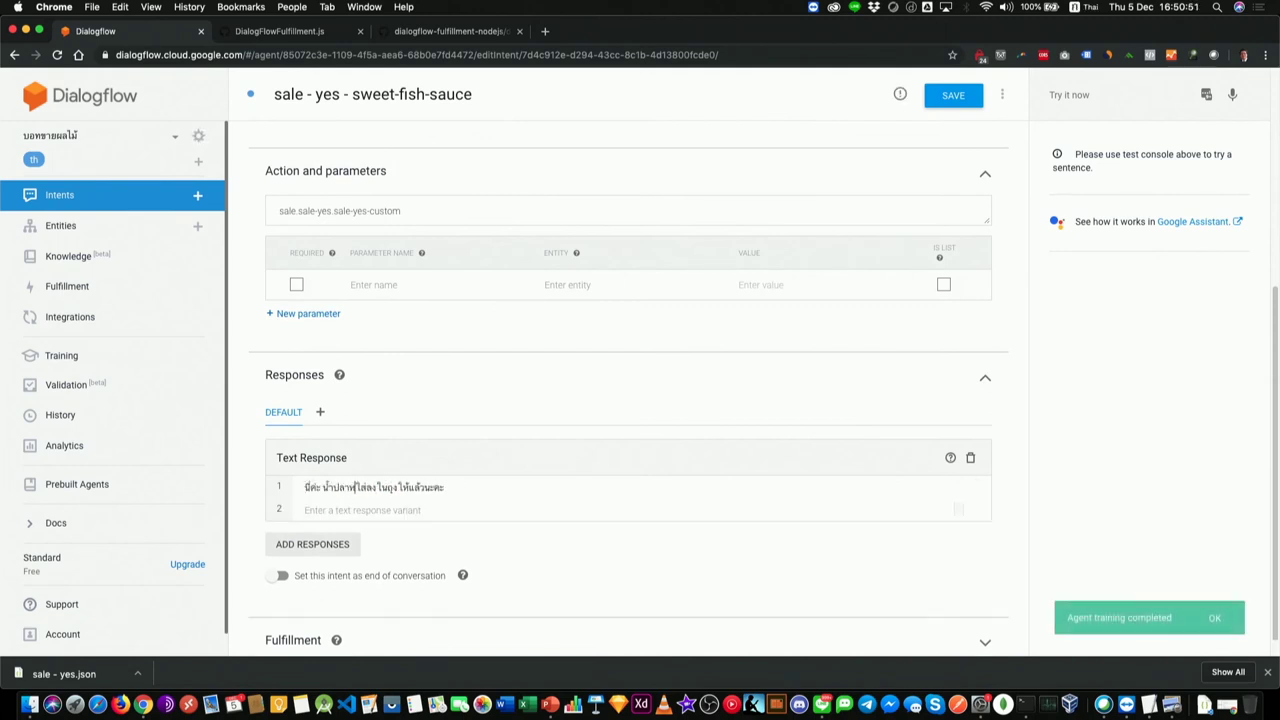
- Copy "น้ำปลาหวาน" from the response, add it as a training phrase and save the intent
double_click(333, 487)
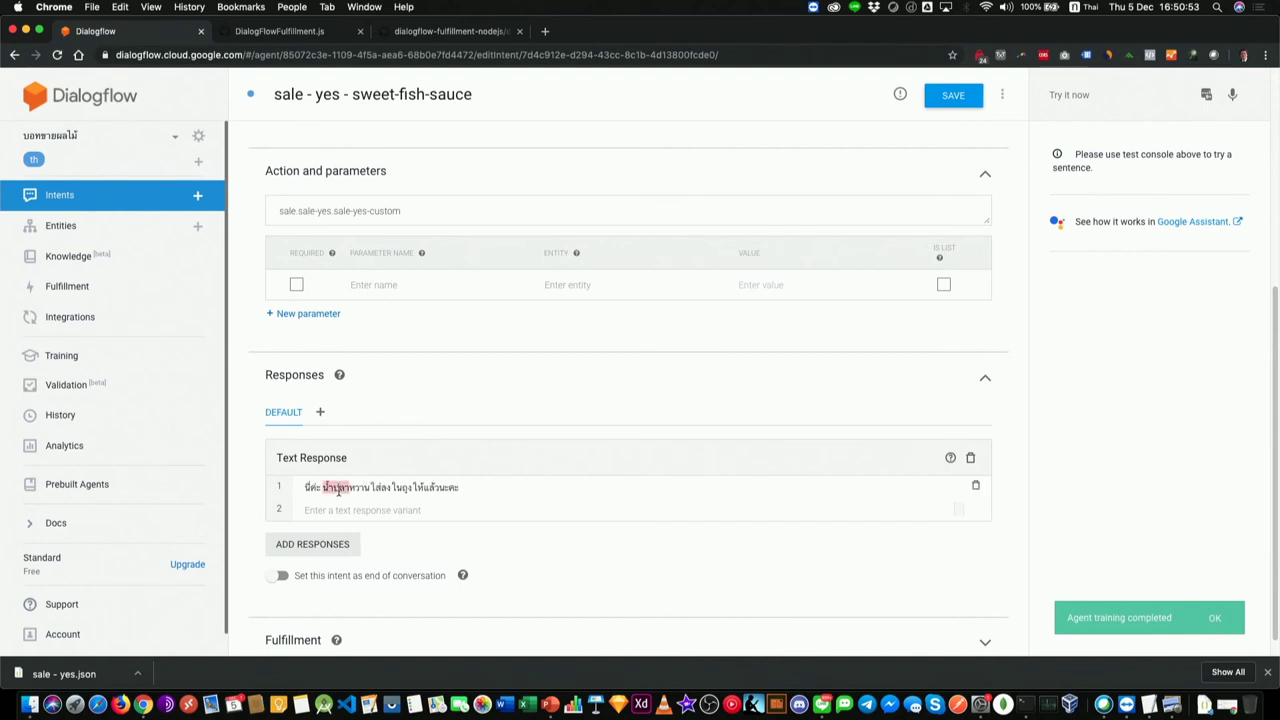
left_click(348, 487)
mouse_move(370, 487)
left_mouse_down()
mouse_move(321, 487)
mouse_move(370, 487)
left_mouse_up()
key("ctrl+c")
scroll(479, 439, "up", 5)
left_click(391, 346)
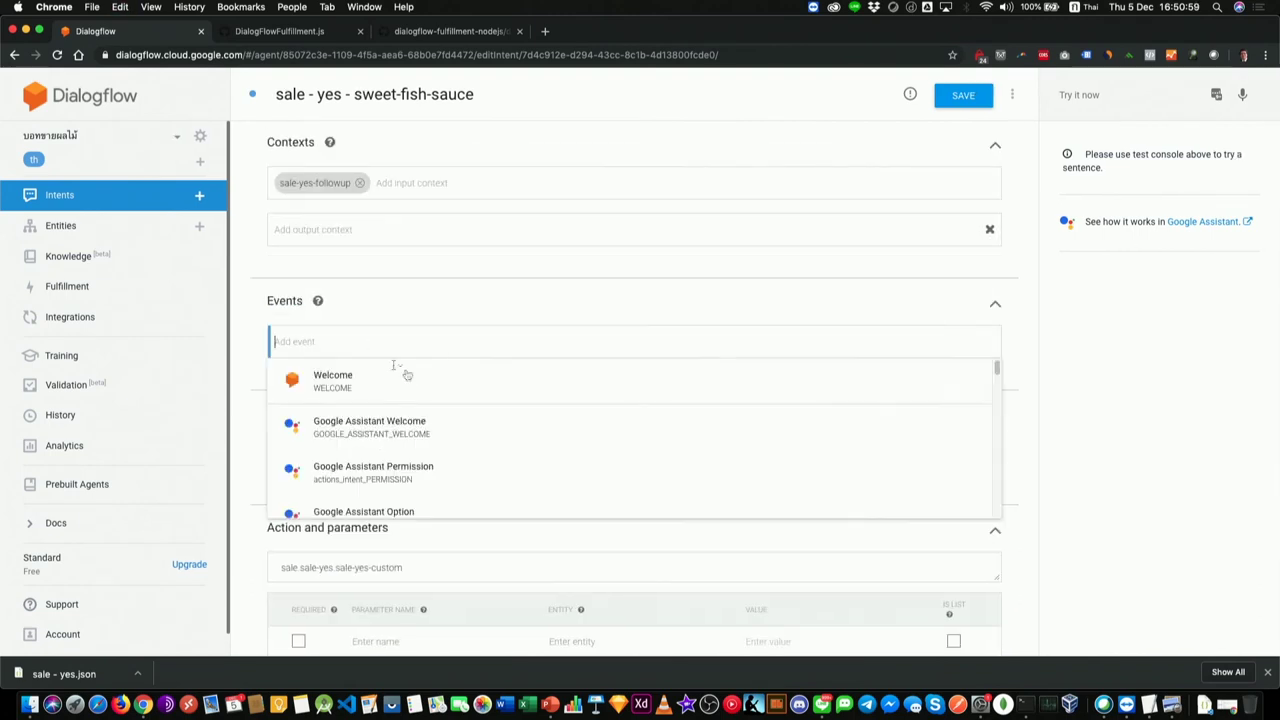
left_click(614, 302)
left_click(417, 390)
key("ctrl+v")
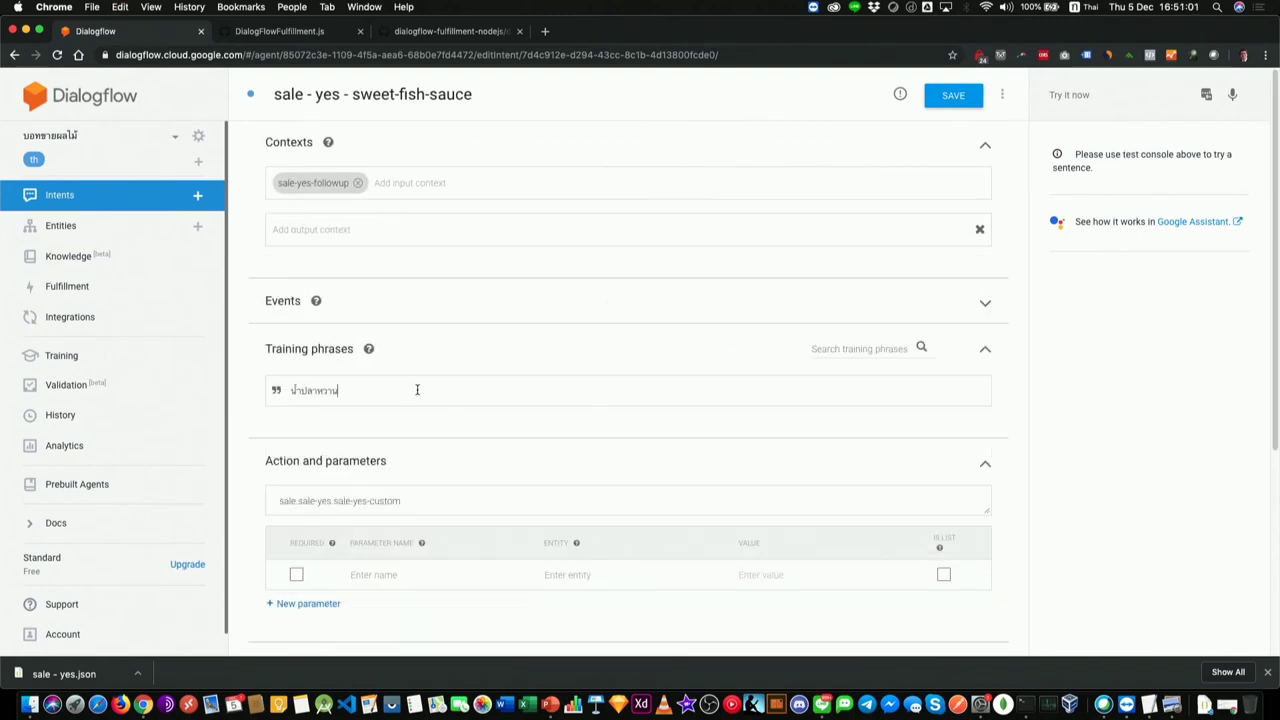
key("Return")
left_click(972, 97)
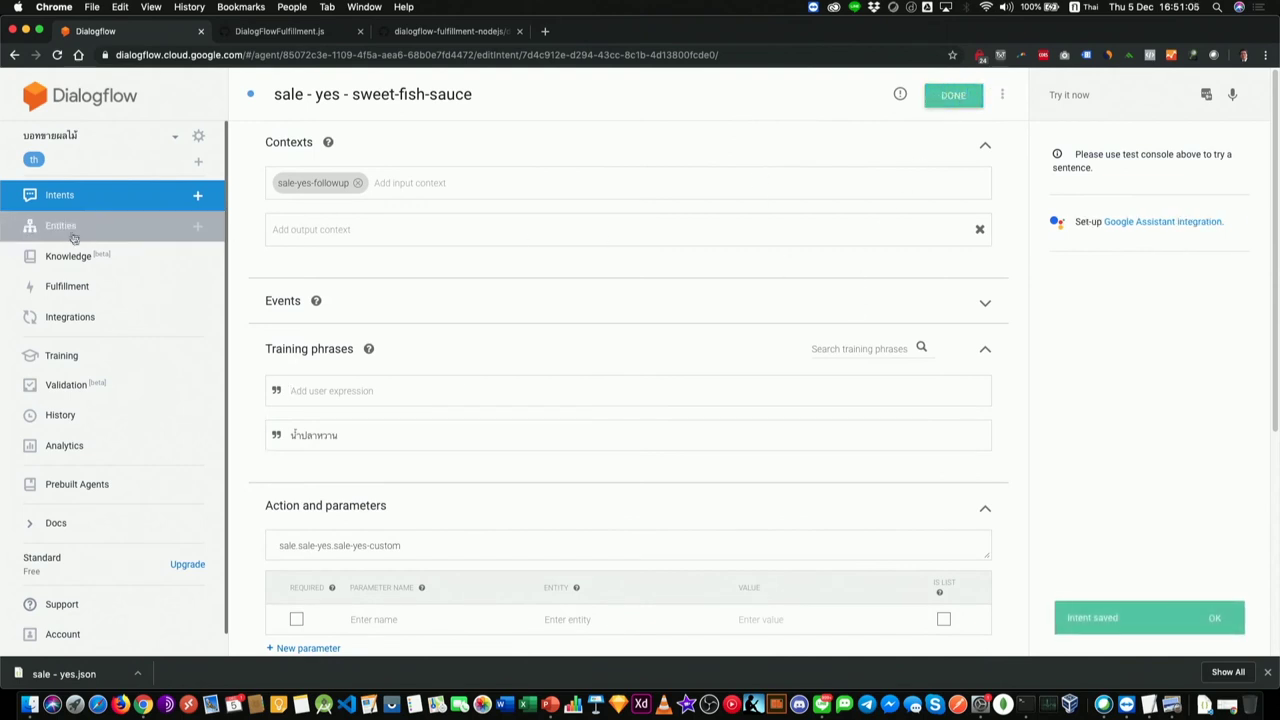
- Return to the intent list and test the agent with the greeting "สวัสดี"
left_click(73, 197)
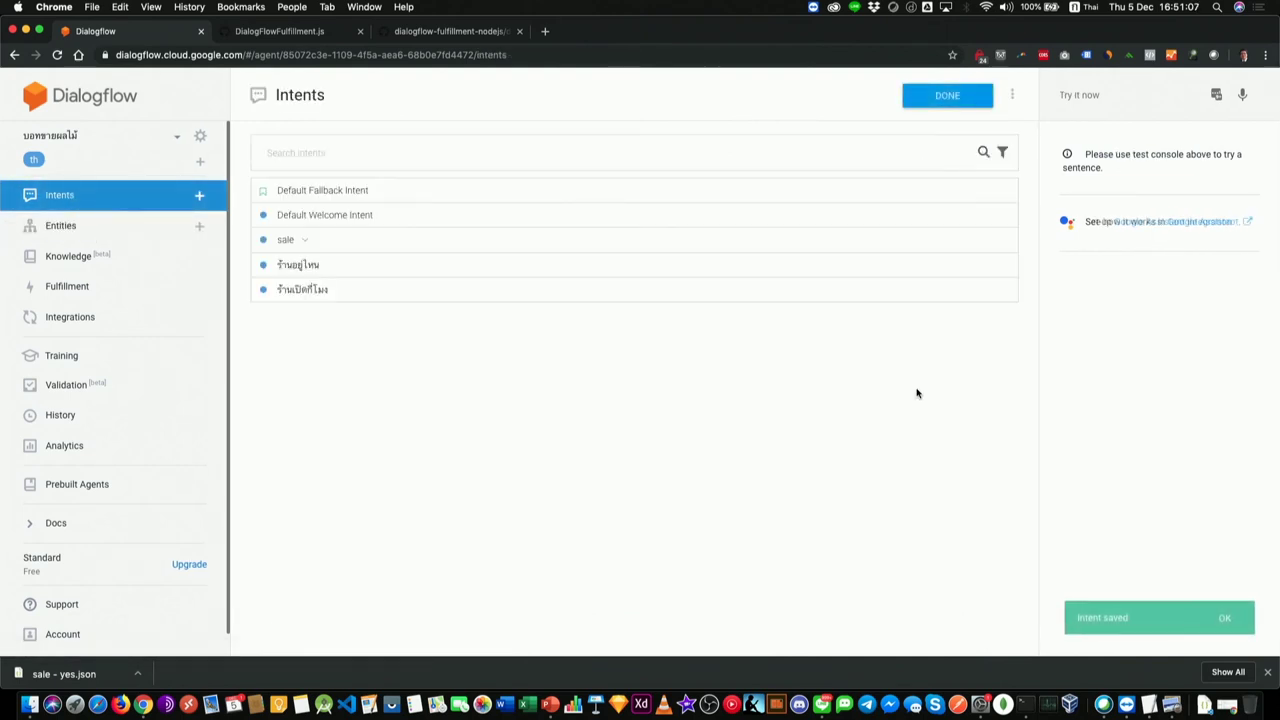
left_click(1077, 93)
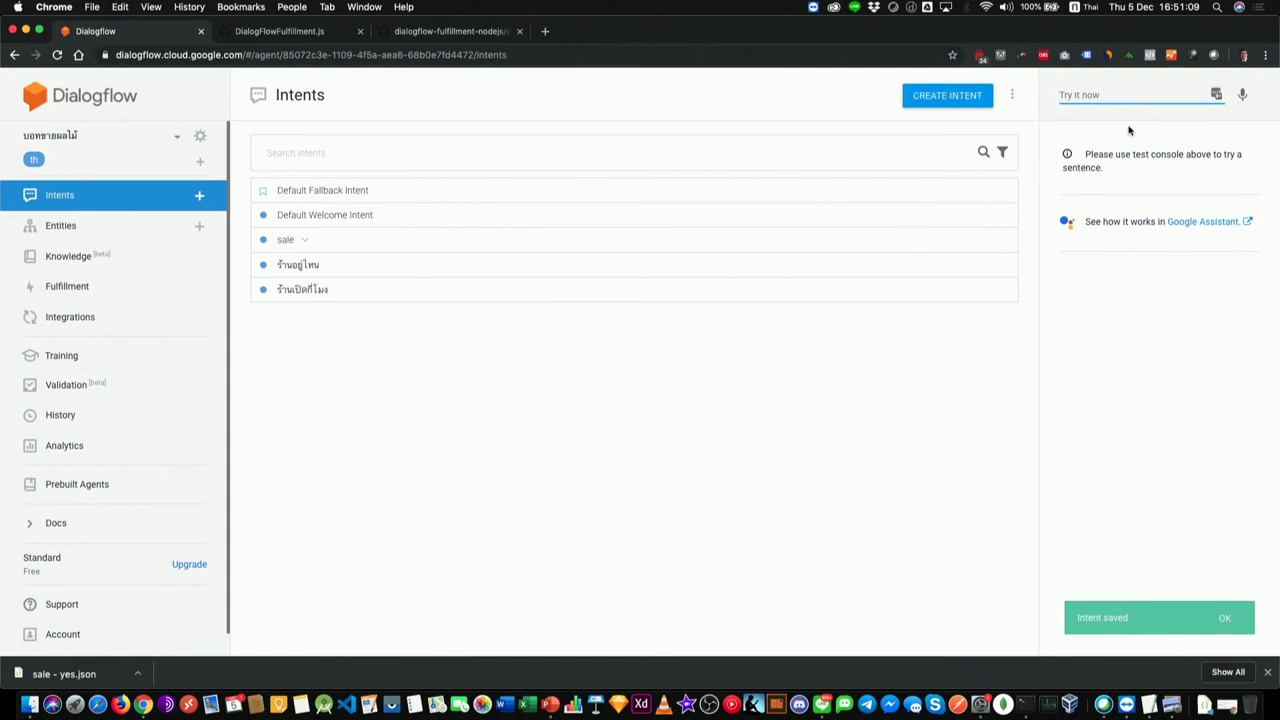
type("l")
key("BackSpace")
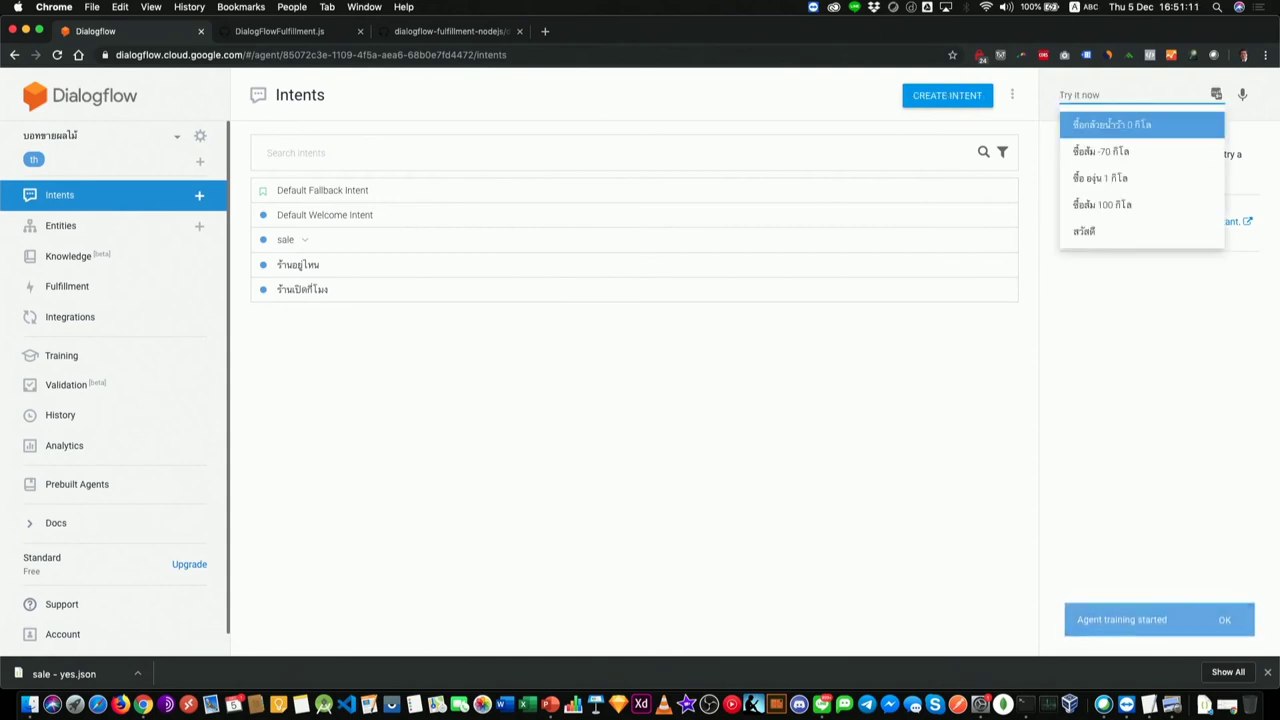
key("ctrl+space")
type("สวัสดี")
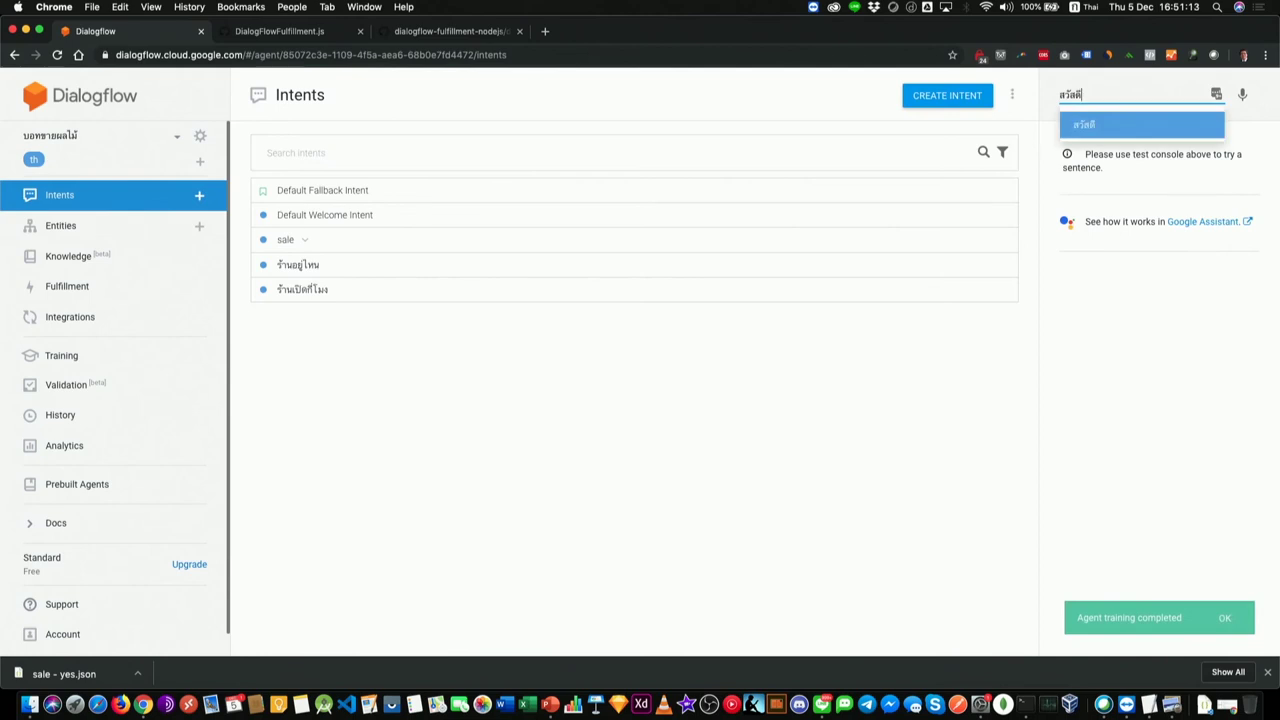
key("Return")
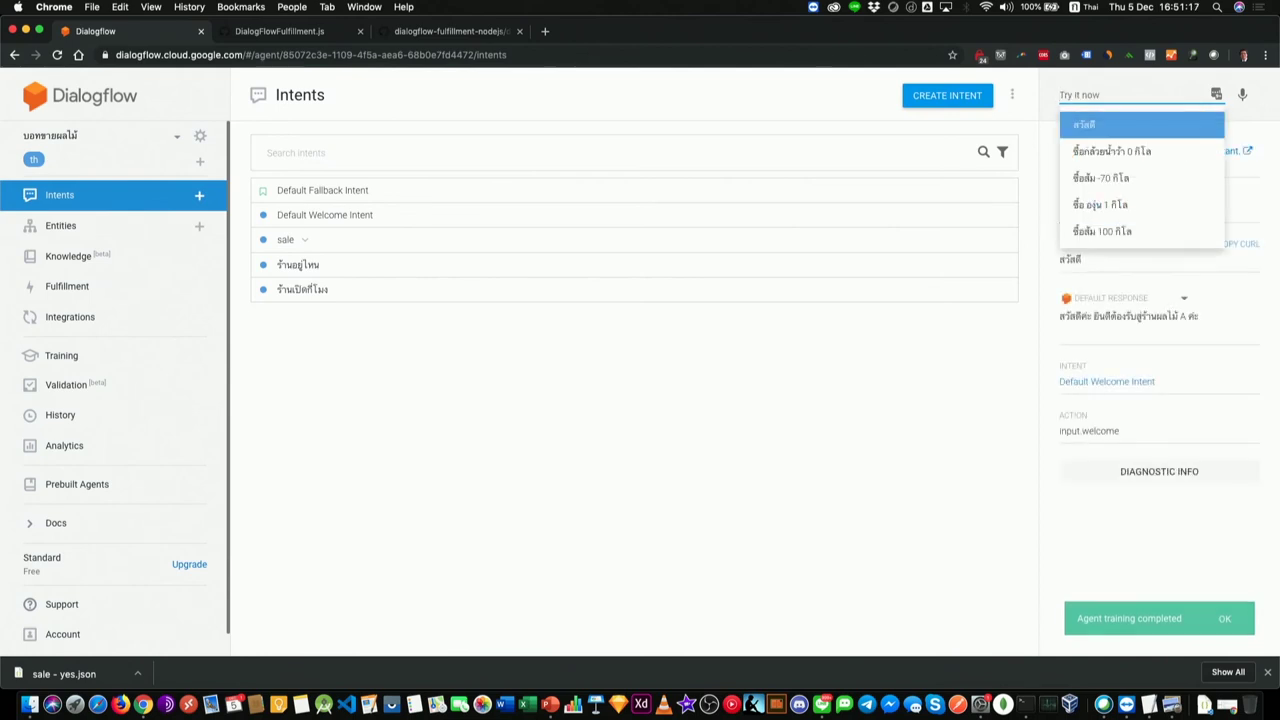
- Test a fruit order by sending "ซื้อ ส้ม 2 กิโลครับ" to the agent
type("ซื้อ")
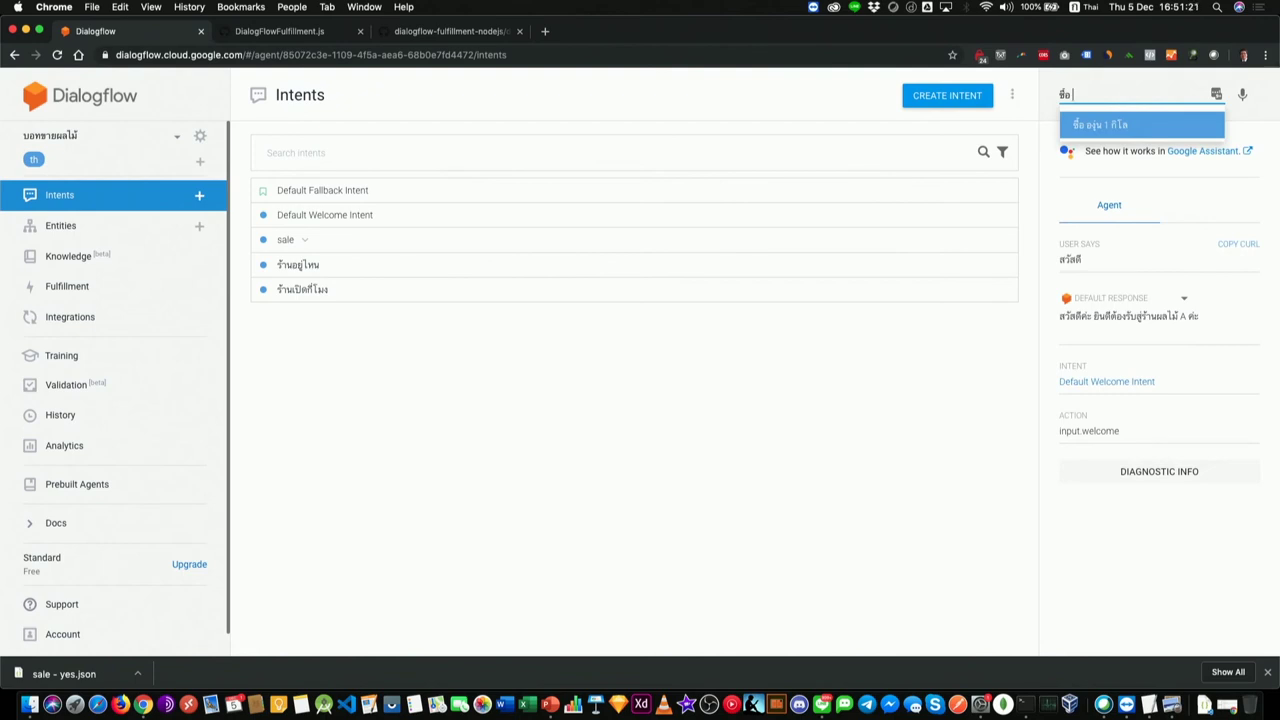
type(" ส้ม")
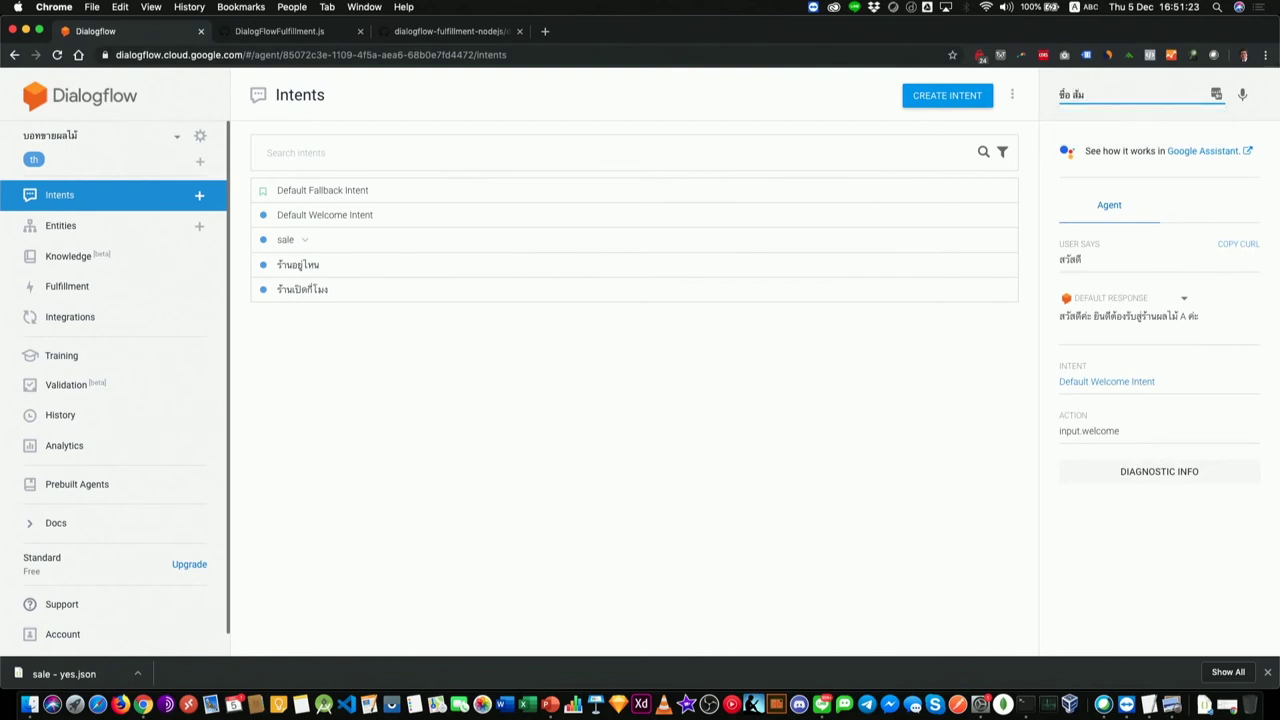
type(" 2")
key("ctrl+space")
type("กิโลครับ")
key("Return")
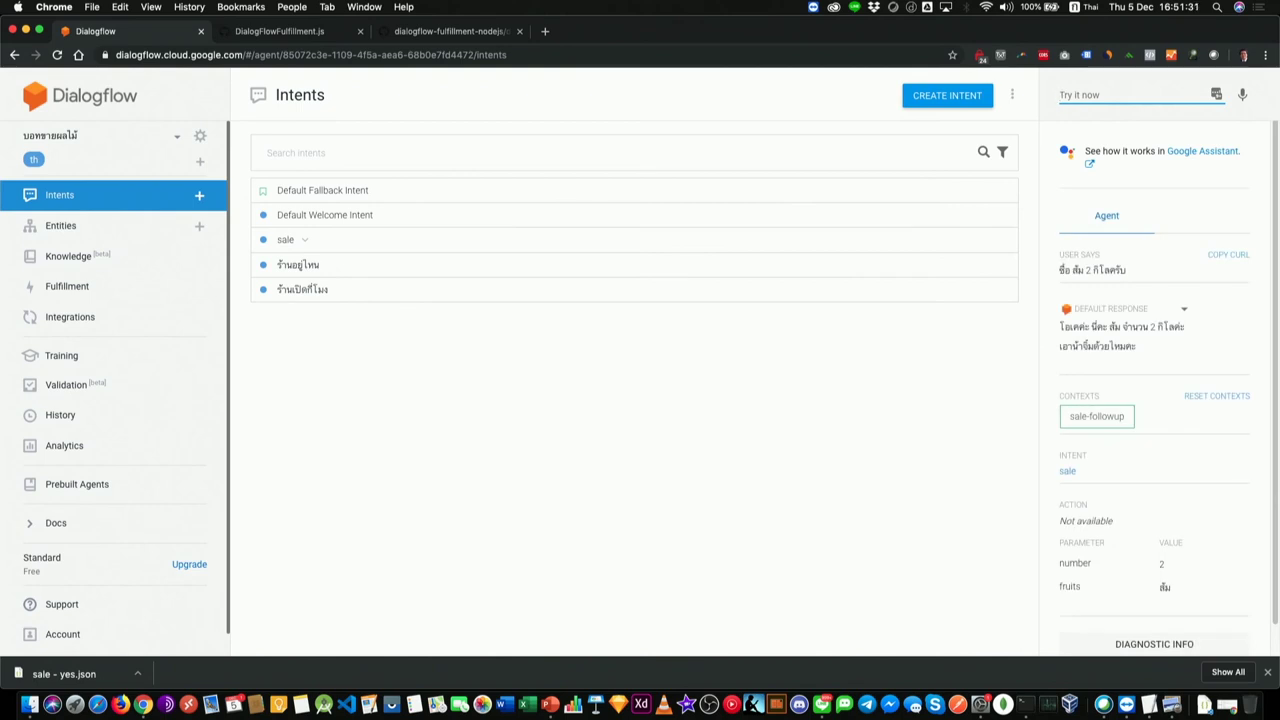
- Answer the dipping-sauce question with "เอาครับ" and "ใช่ครับ", and choose the sauce with "พริกเกลือ"
type("เอาครับ")
key("Return")
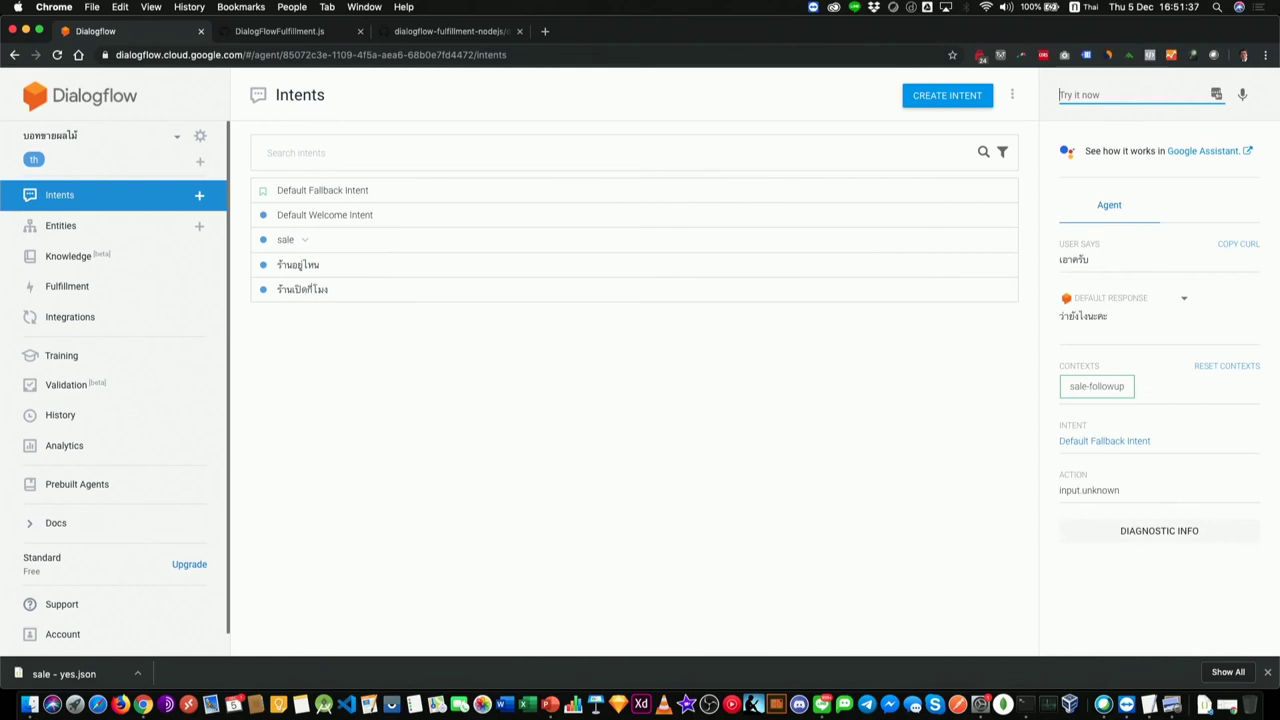
type("ใช่ครับ")
key("Return")
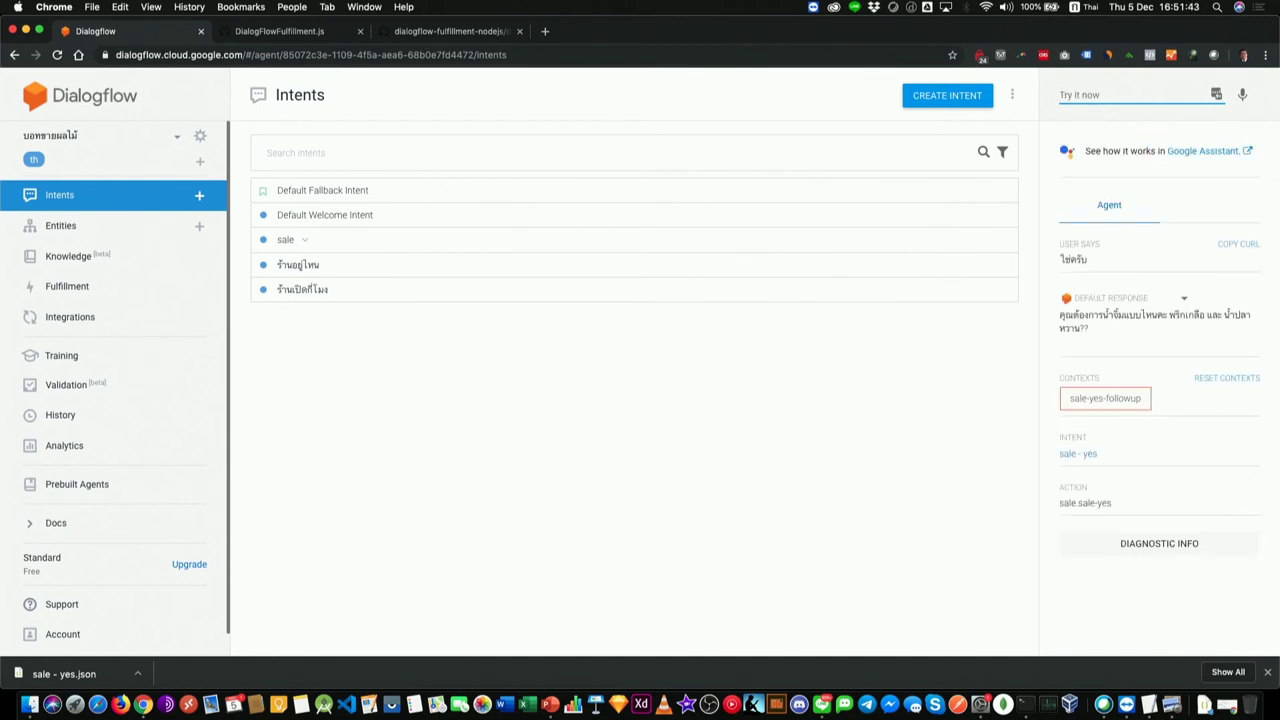
type("พริกเกลือ")
key("Return")
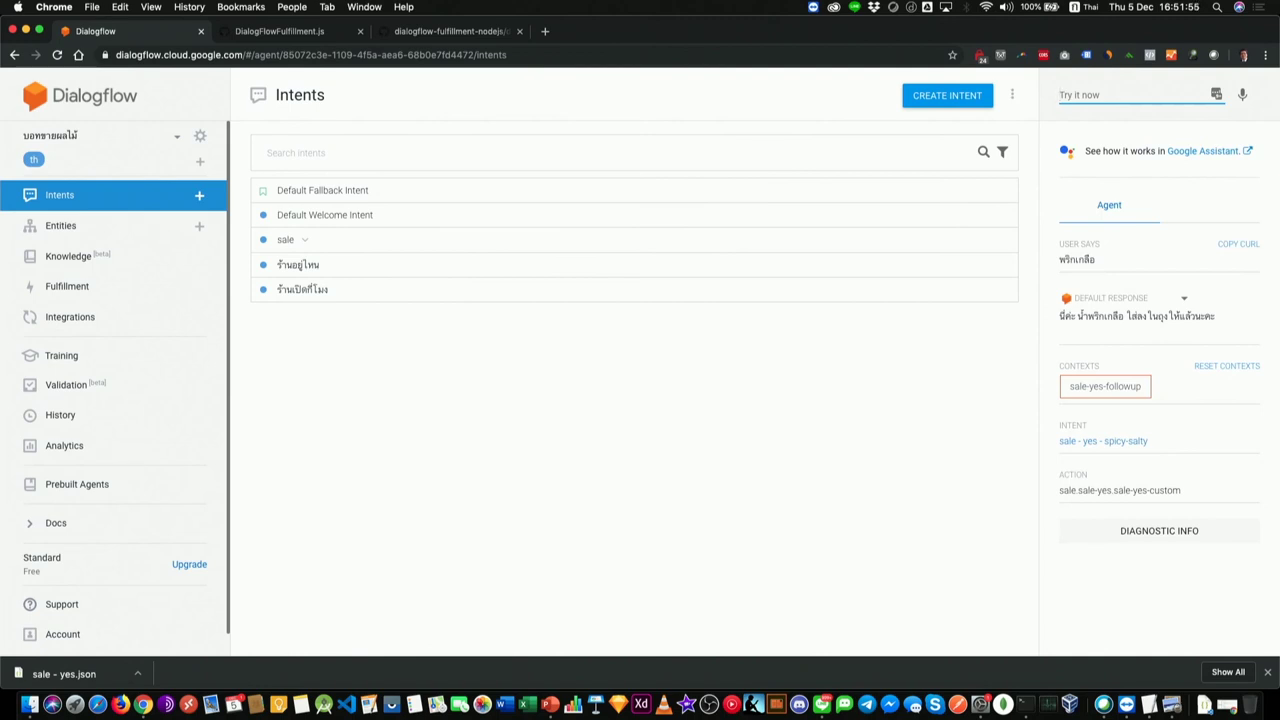
- Test a new order by sending "สั่ง ส้ม 1 กิโล" to the agent
type("ส")
type("ั่ง ส้ม 1 กิโล")
key("Return")
key("Down")
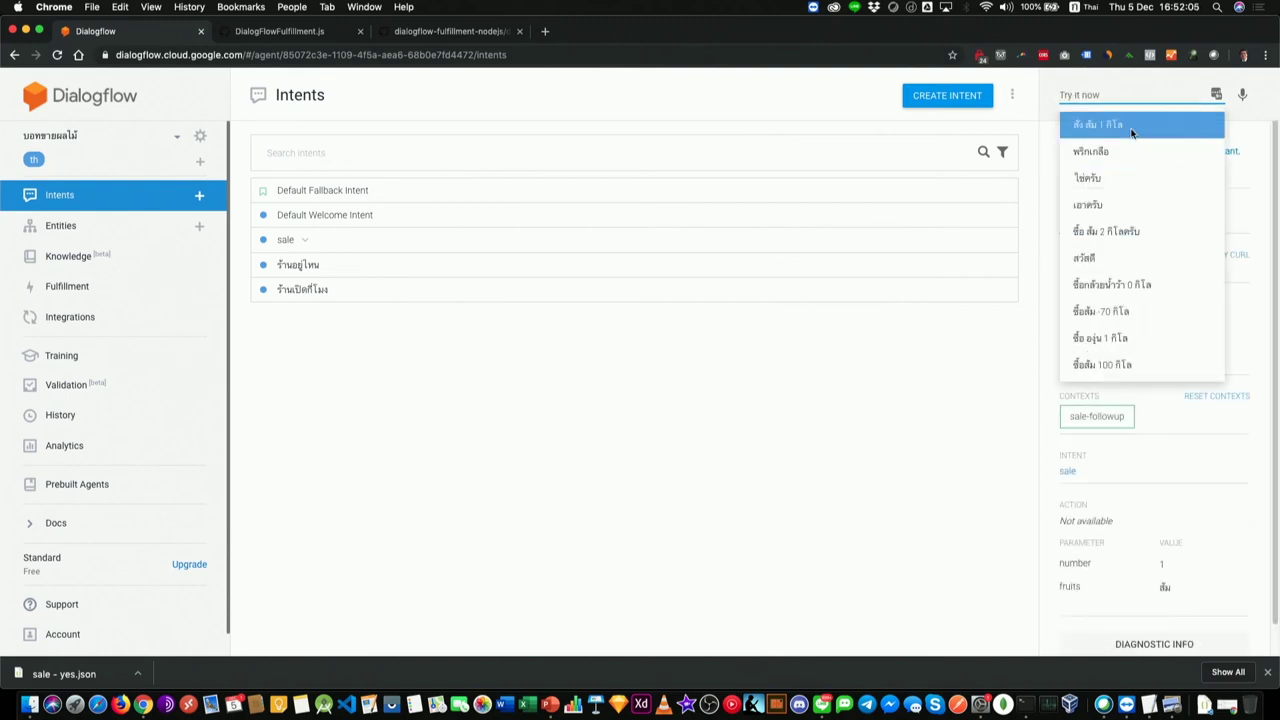
- Test accepting the dipping sauce with the replies "yes" and "ใช่"
type("w")
key("BackSpace")
key("ctrl+space")
type("ไช")
key("BackSpace")
key("BackSpace")
key("ctrl+space")
type("yes")
key("Return")
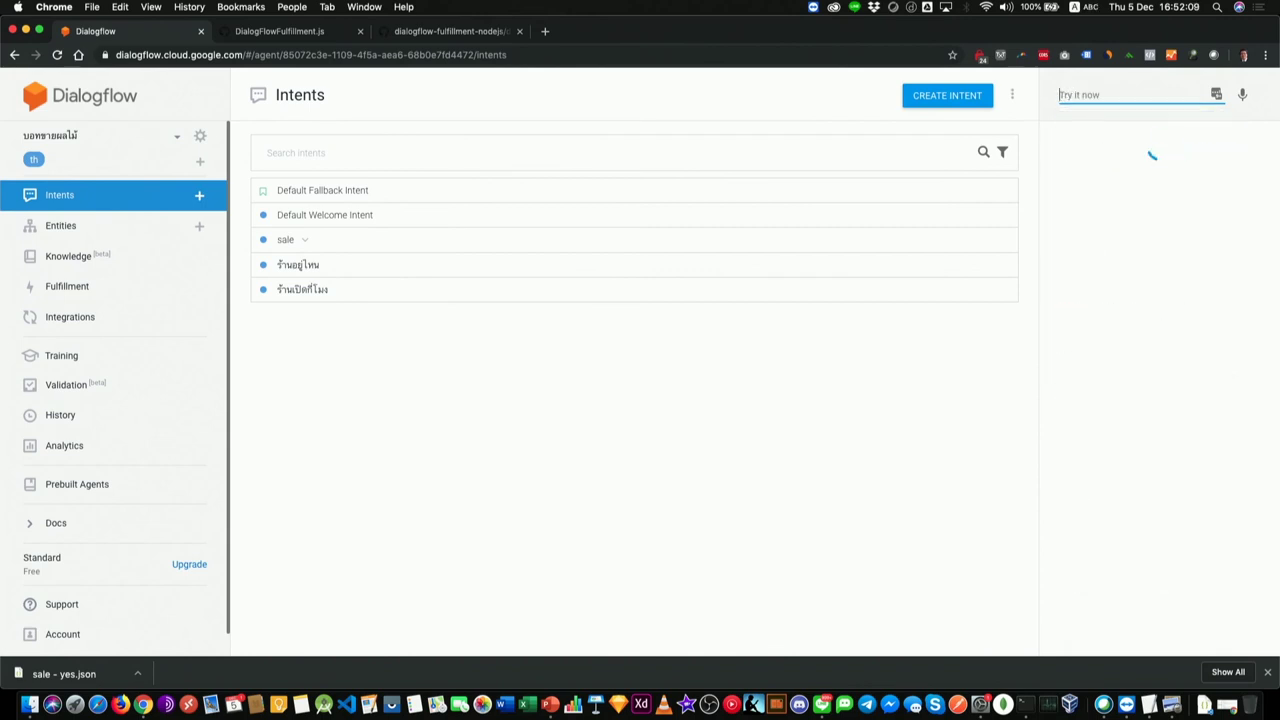
key("ctrl+space")
type("ใช่")
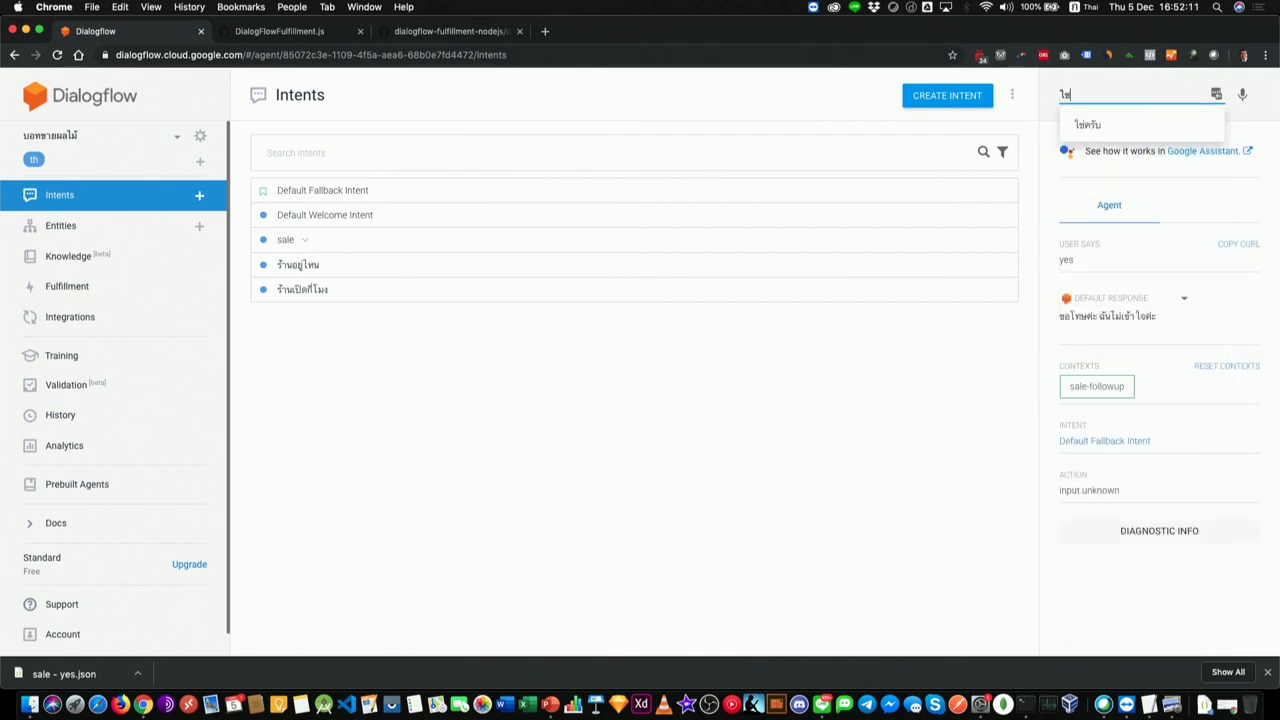
key("Return")
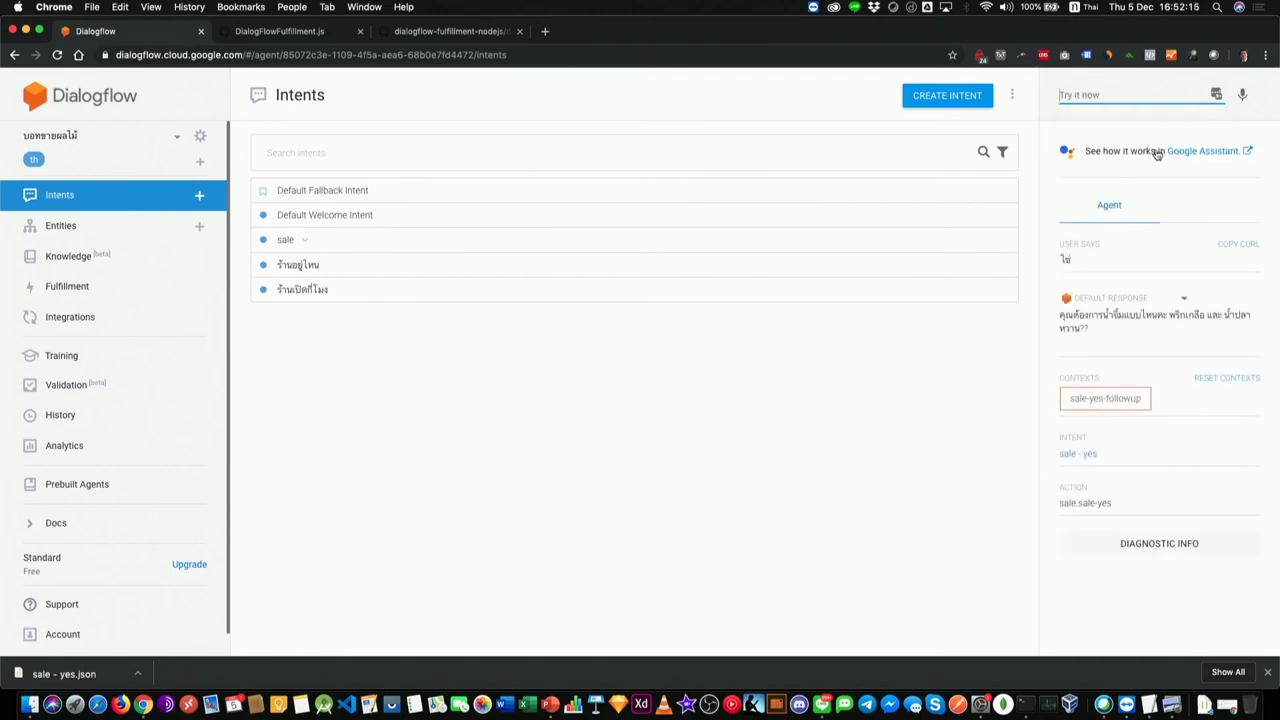
- Choose the sweet fish sauce by sending "น้ำปลาหวาน" to the agent
type("น้ำป")
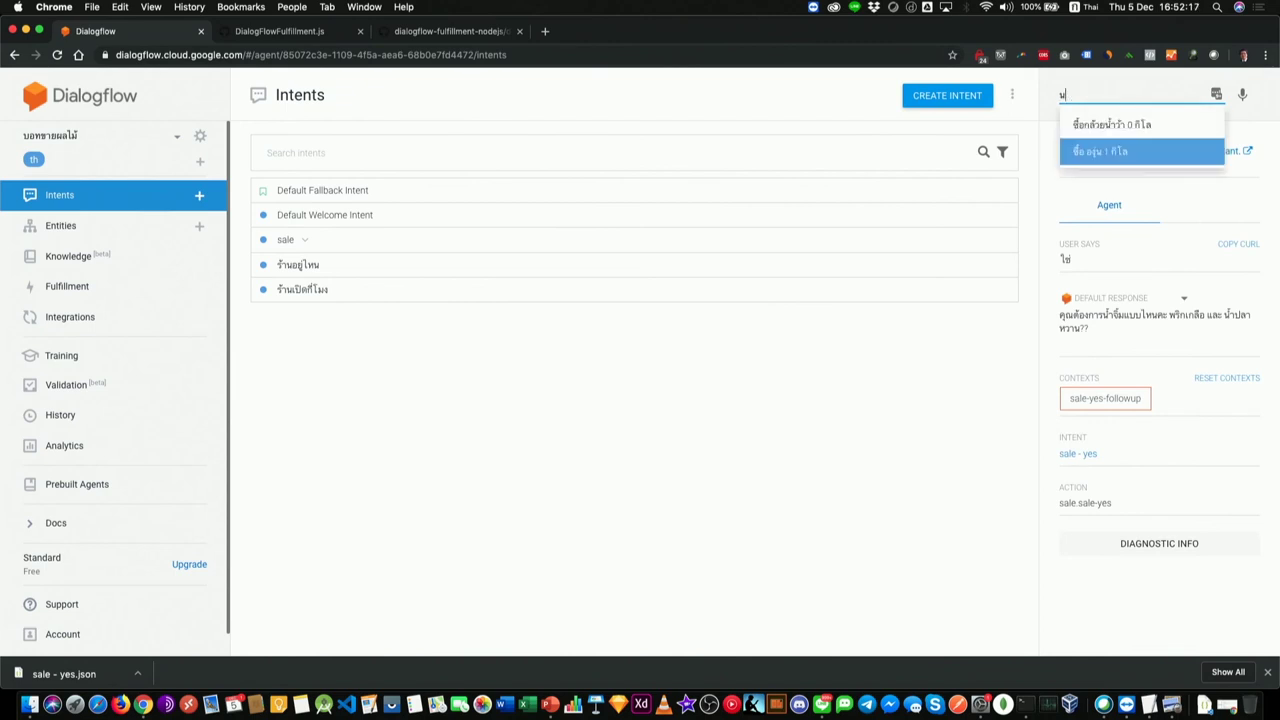
type("ลาหวาน")
key("Return")
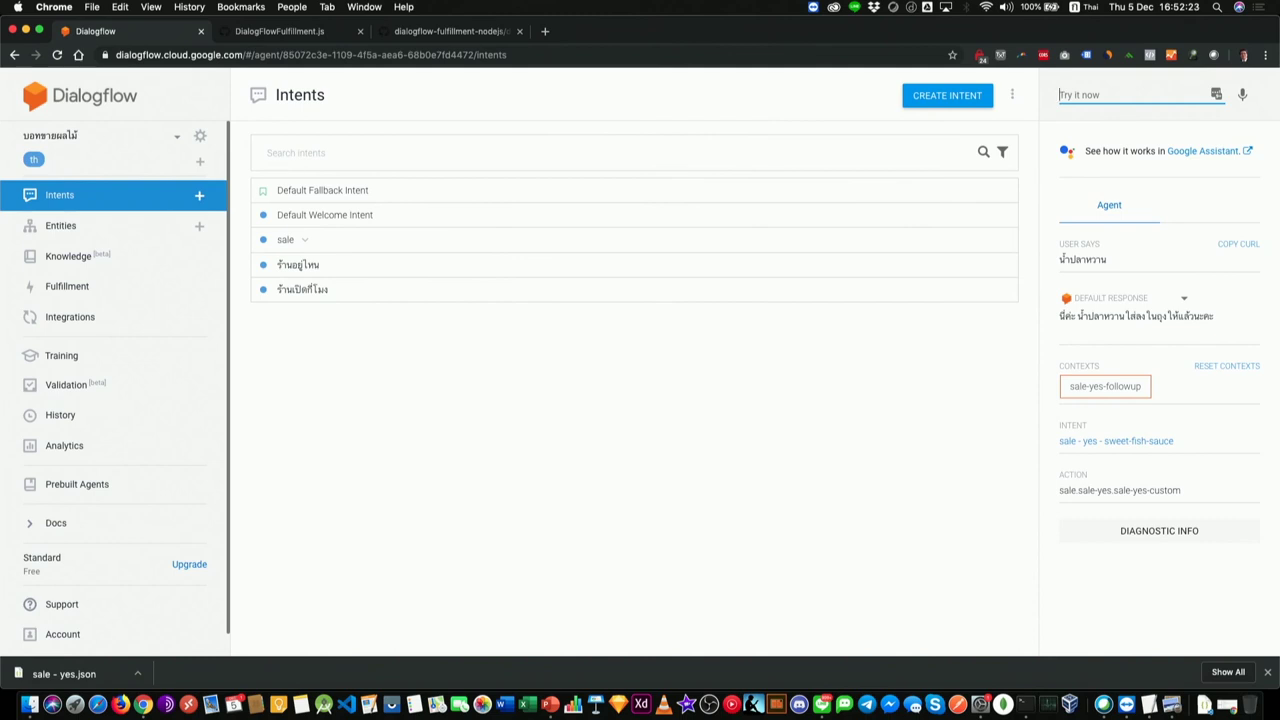
- Resend the order "สั่ง ส้ม 1 กิโล" and decline the dipping sauce with "ไม่ครับ"
type("สั่")
key("Down")
key("Return")
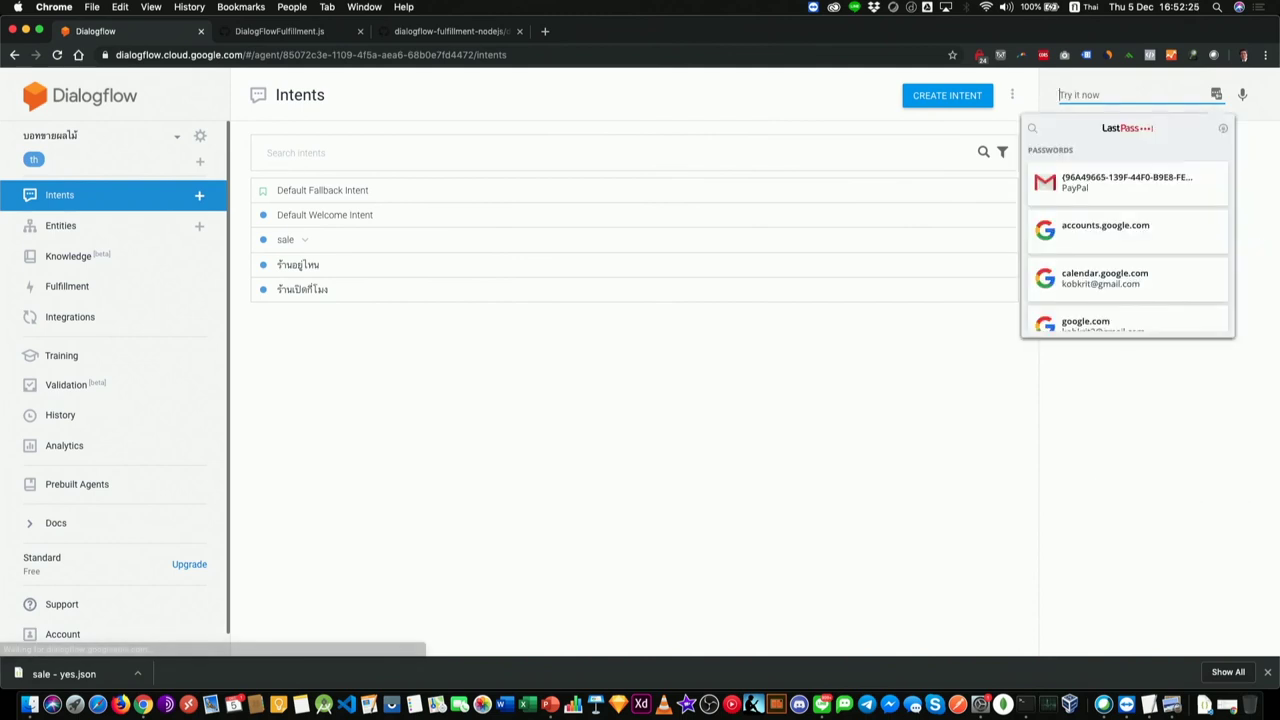
left_click(965, 387)
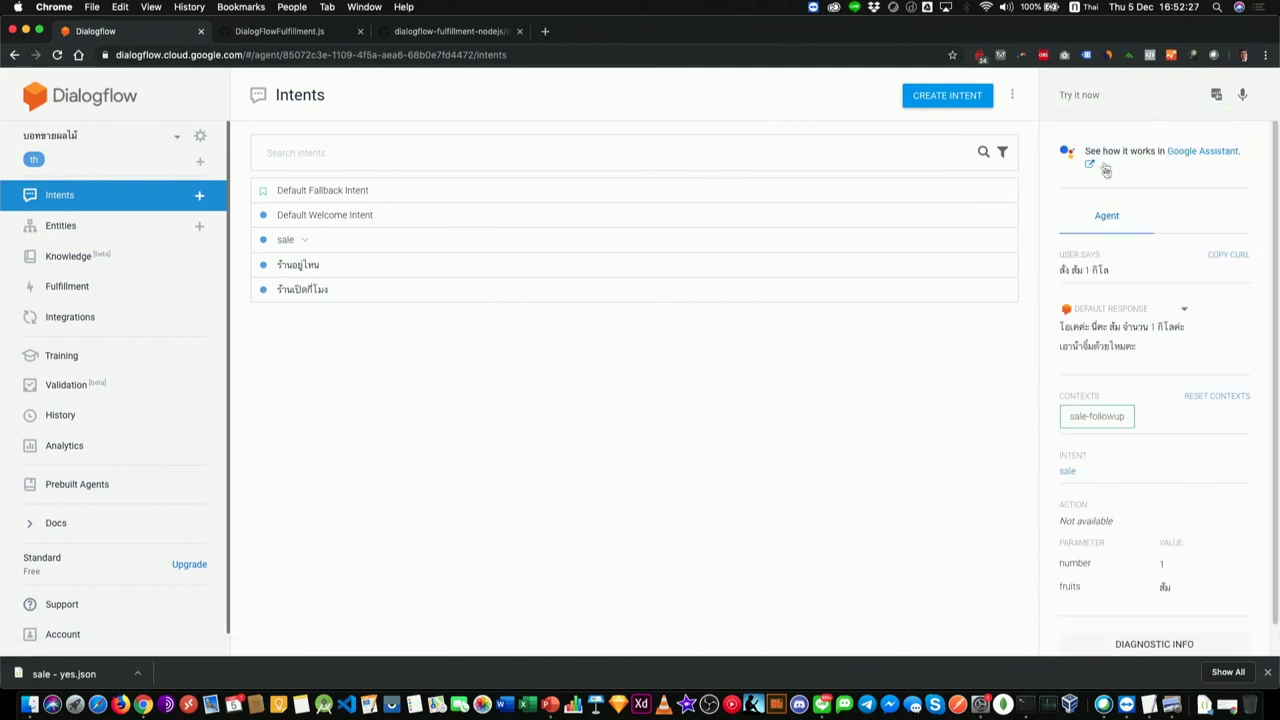
left_click(1109, 96)
type("ไม่คร")
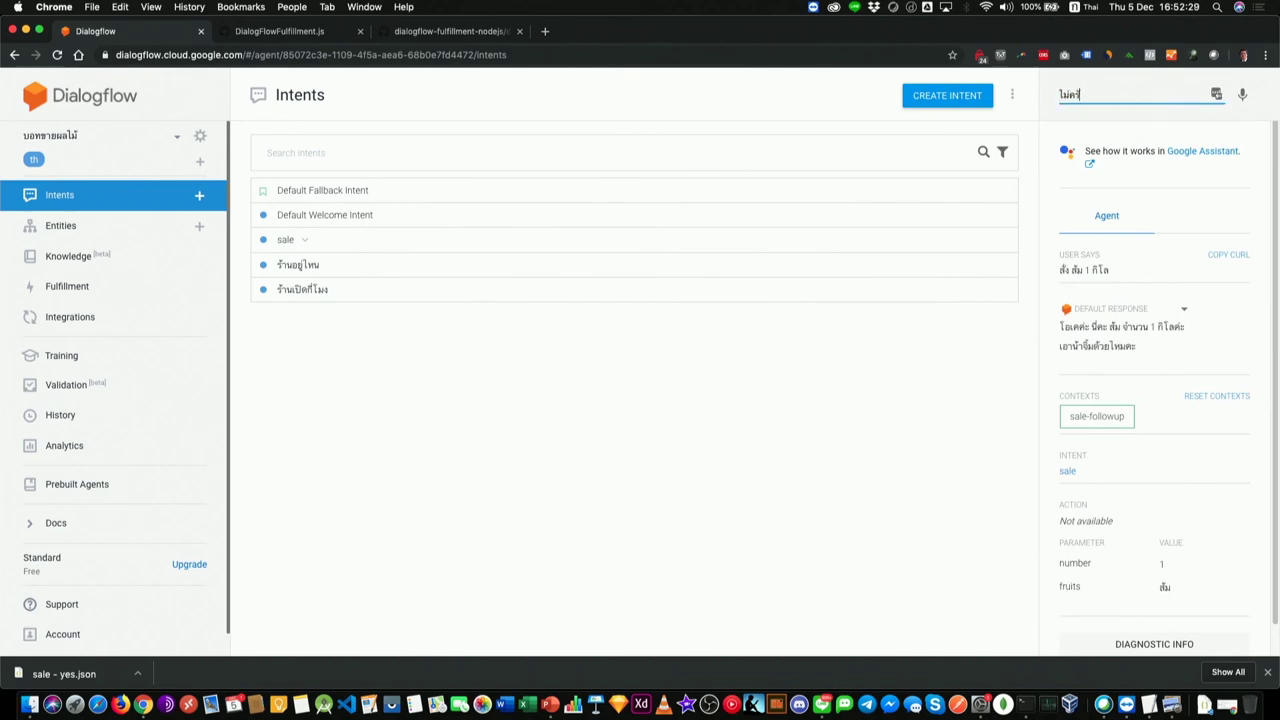
type("ับ")
key("Return")
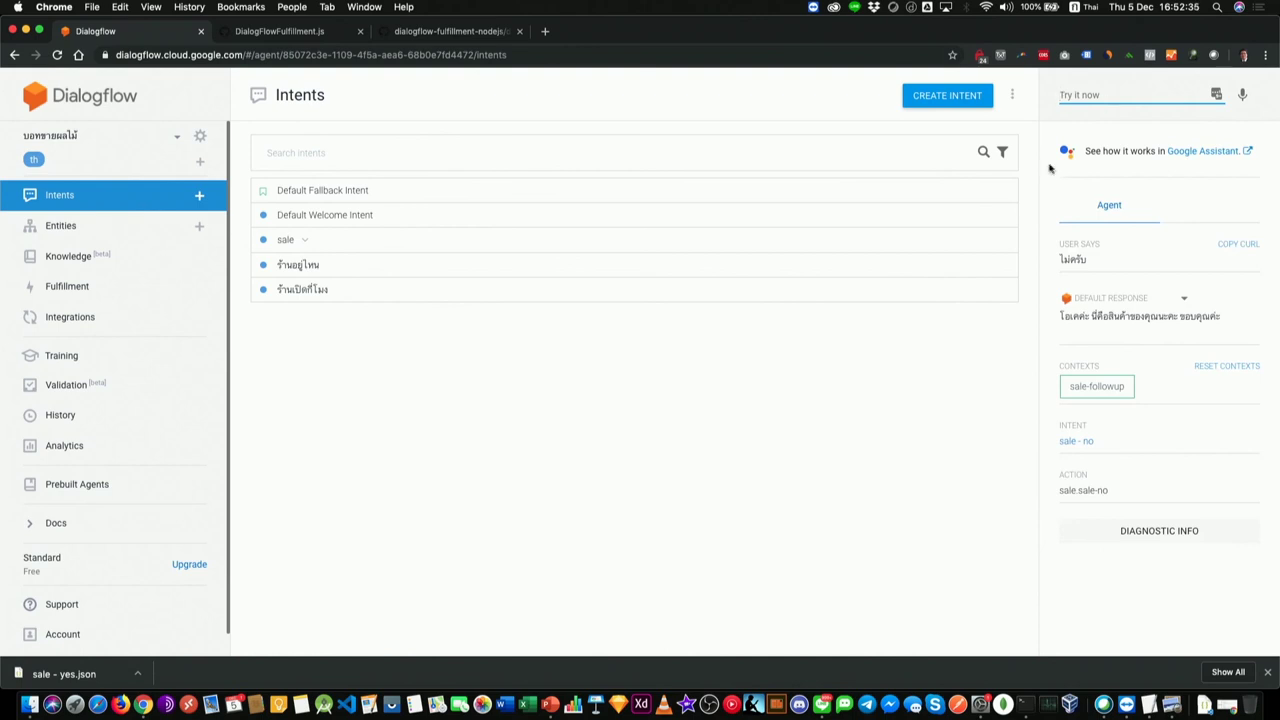
- Expand the "sale" and "sale - yes" intents to review their nested follow-up intents
left_click(305, 240)
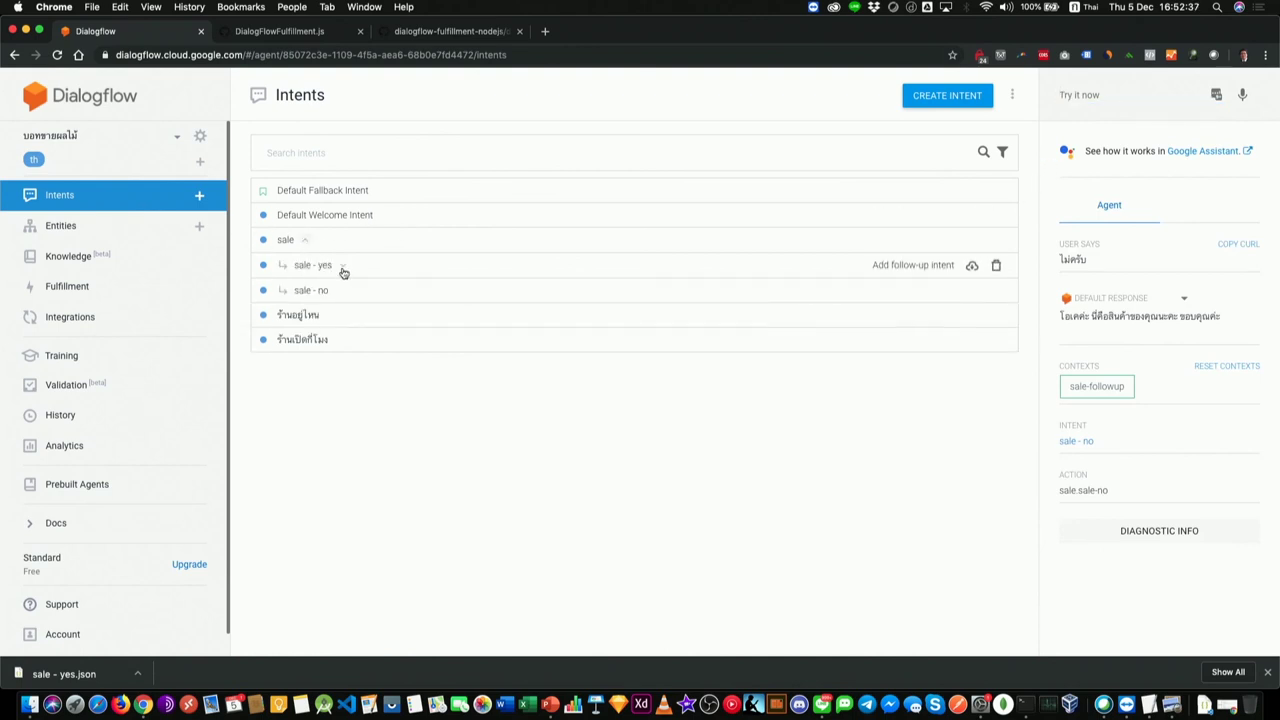
left_click(342, 266)
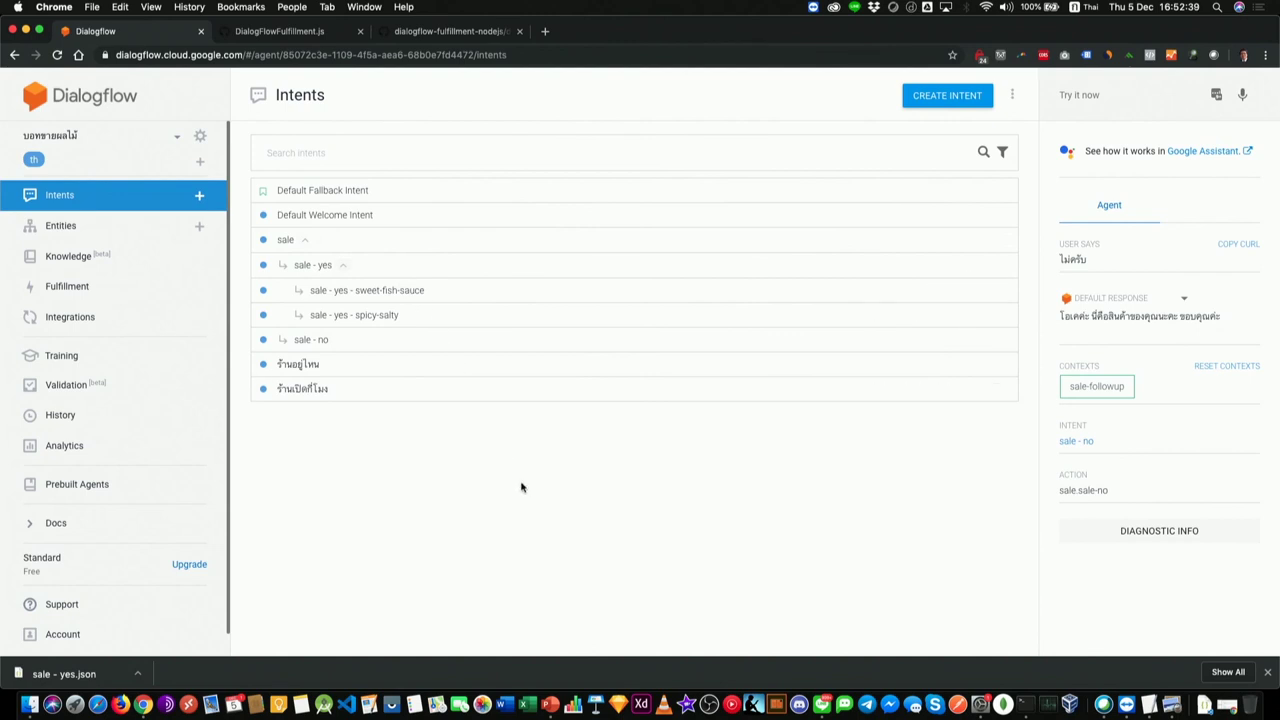